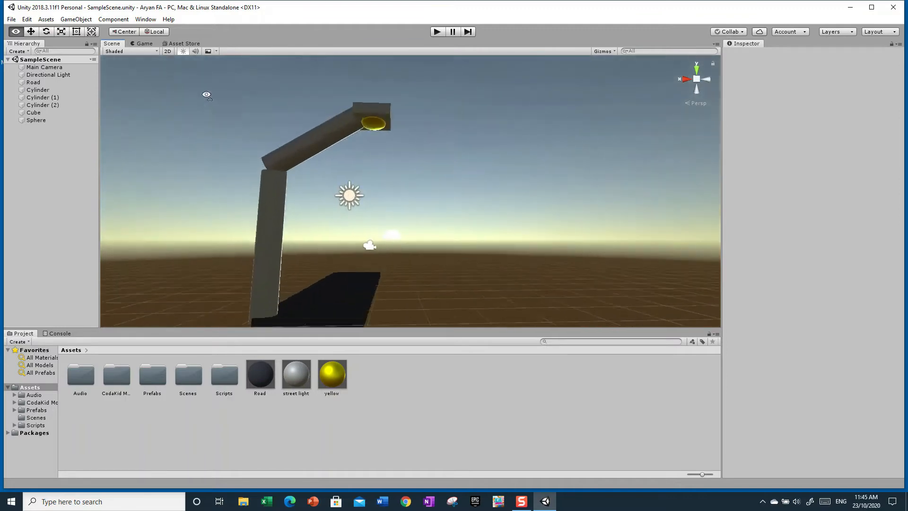
Slide the lower arm cylinder to about X 0.484, Y 2.853 and the upper arm cylinder to about X -0.241, Y 3.302 along their length.
{"action": "left_click", "coordinate": [364, 149]}
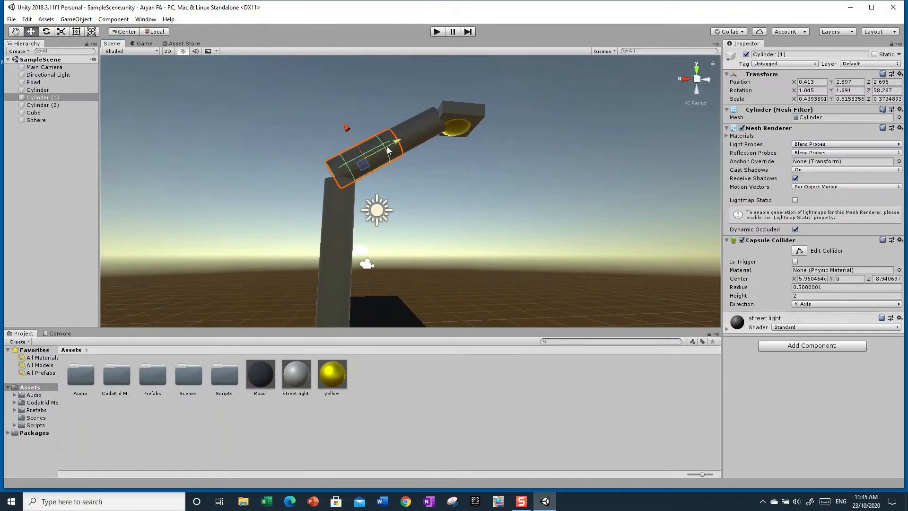
{"action": "left_click_drag", "start_coordinate": [391, 145], "coordinate": [388, 146]}
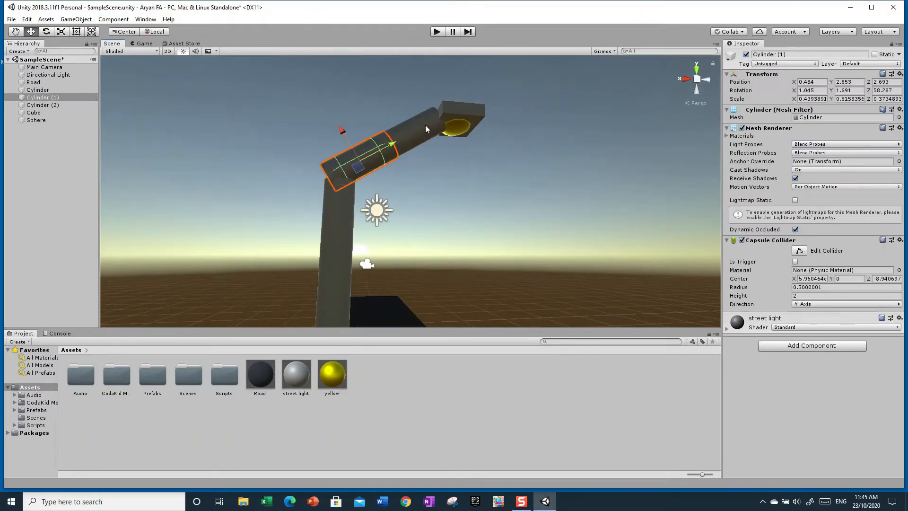
{"action": "left_click", "coordinate": [424, 125]}
{"action": "left_click_drag", "start_coordinate": [435, 118], "coordinate": [436, 119]}
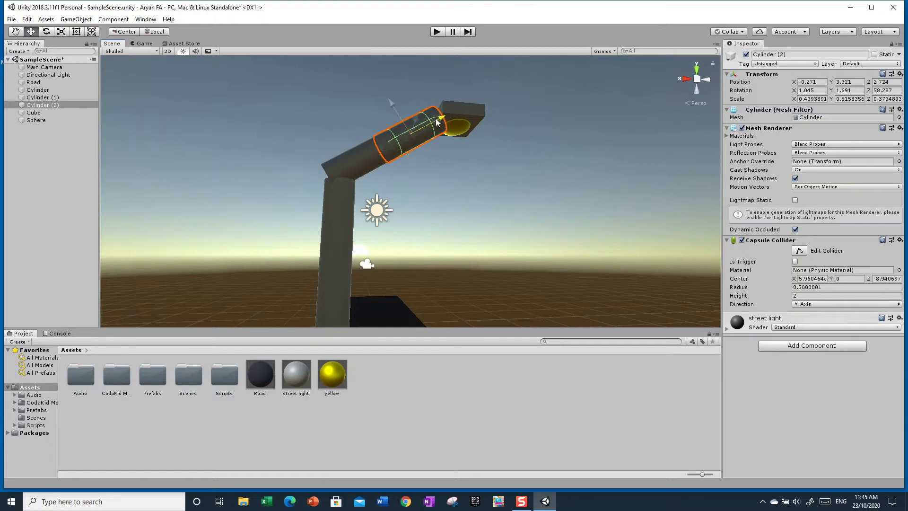
{"action": "left_click", "coordinate": [470, 109]}
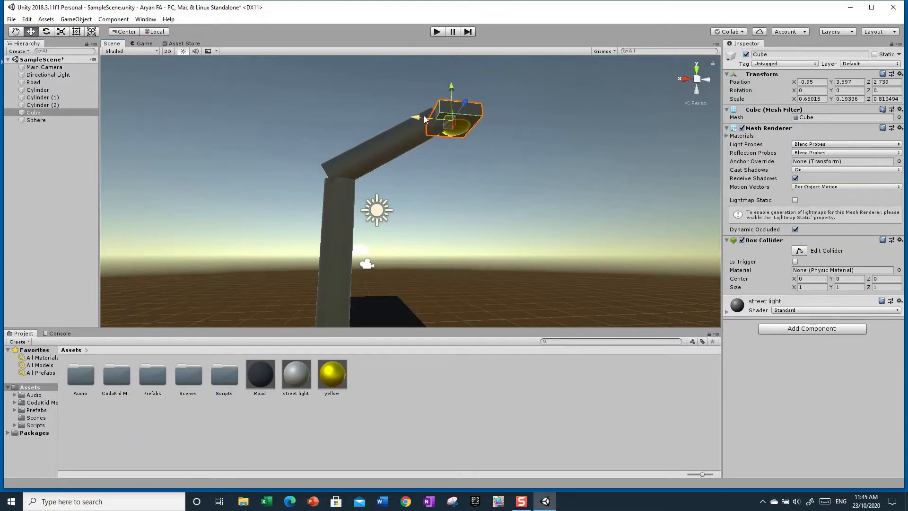
Examine how the street light's upright pole, angled arm and lamp head fit together from other angles.
{"action": "left_click", "coordinate": [529, 132]}
{"action": "left_click_drag", "start_coordinate": [528, 131], "coordinate": [474, 158], "text": "alt"}
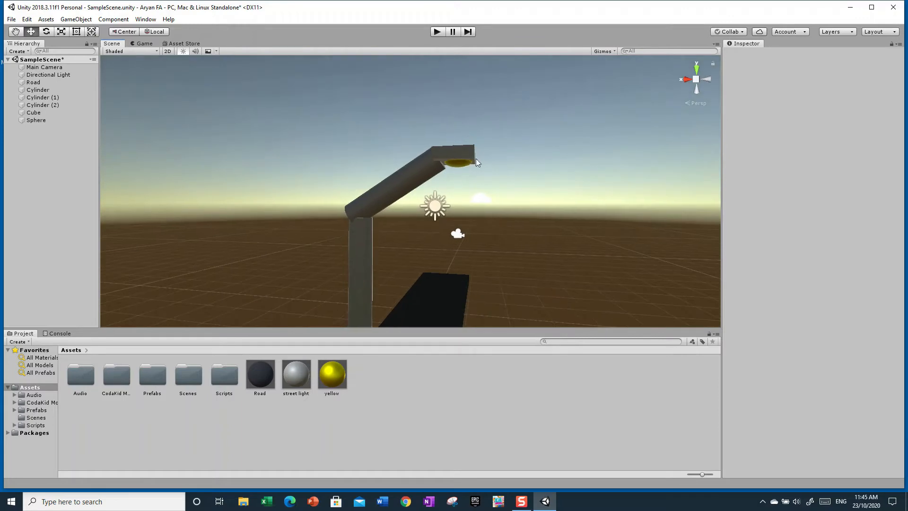
{"action": "left_click_drag", "start_coordinate": [681, 203], "coordinate": [580, 202], "text": "alt"}
{"action": "key", "text": "w"}
{"action": "key", "text": "d"}
{"action": "right_click_drag", "start_coordinate": [580, 201], "coordinate": [573, 223]}
{"action": "key", "text": "d"}
{"action": "key", "text": "s"}
Identify which hierarchy objects make up the street light's upright pole, angled arm and lamp head.
{"action": "left_click", "coordinate": [29, 90]}
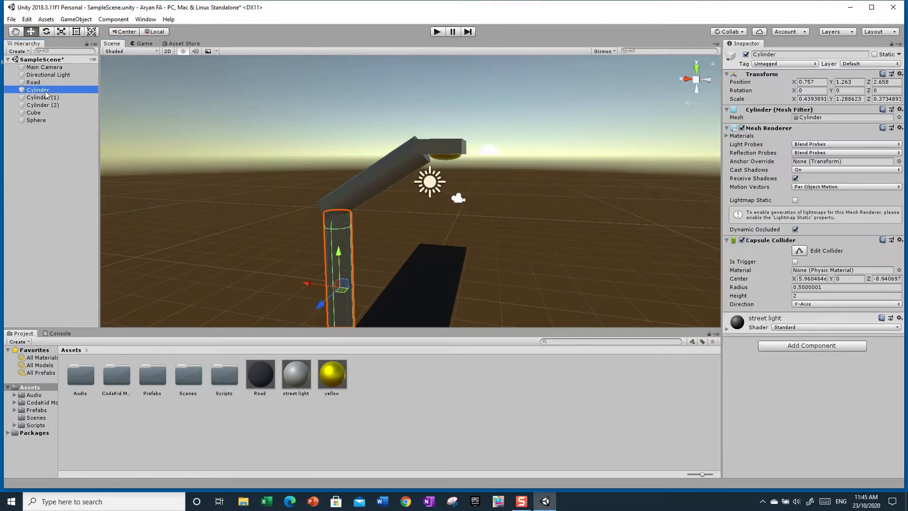
{"action": "left_click", "coordinate": [413, 188]}
{"action": "left_click", "coordinate": [416, 182]}
{"action": "left_click", "coordinate": [540, 217]}
{"action": "left_click", "coordinate": [43, 97]}
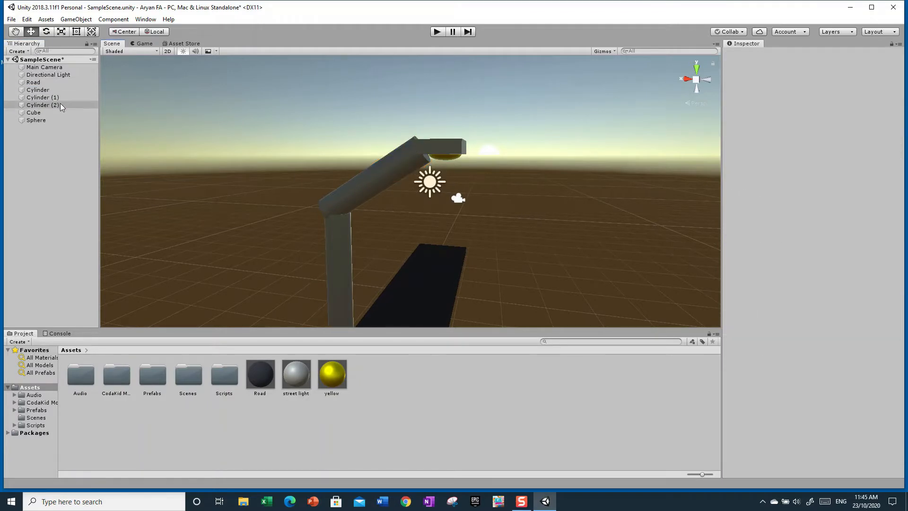
{"action": "left_click", "coordinate": [44, 83]}
{"action": "left_click", "coordinate": [79, 91]}
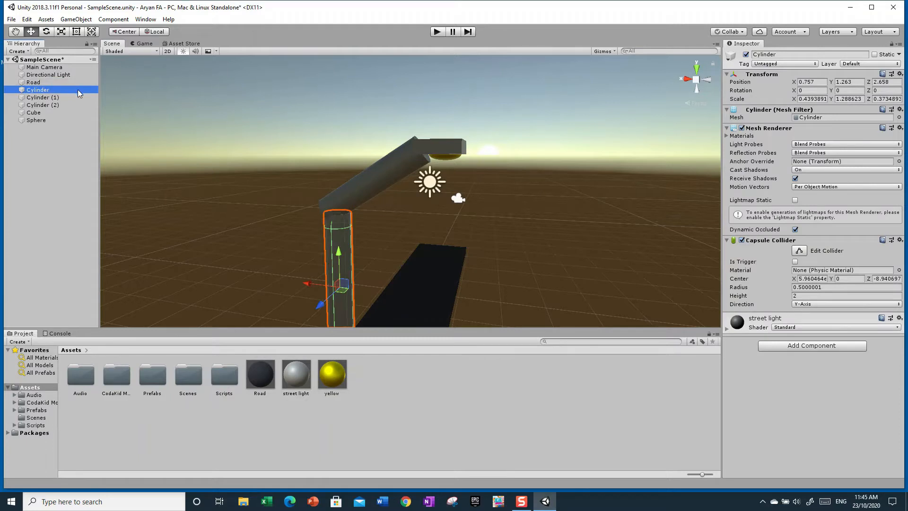
{"action": "right_click", "coordinate": [69, 93]}
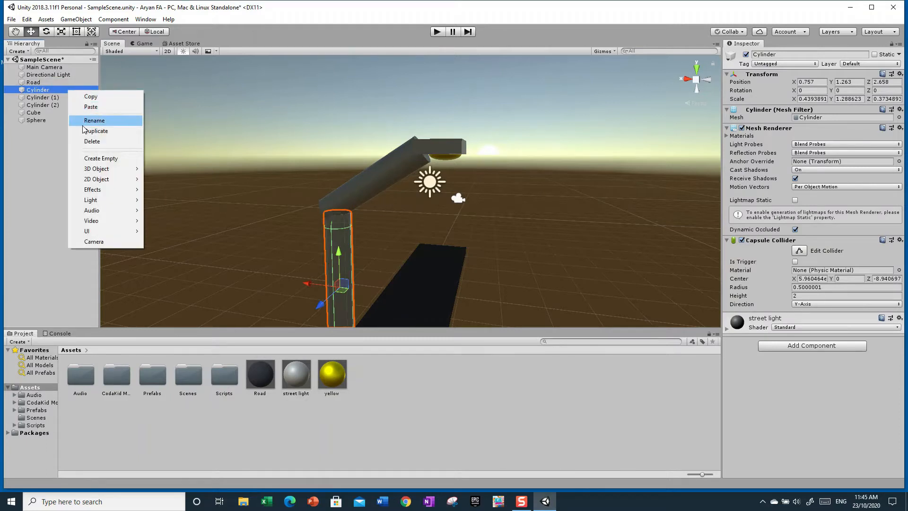
{"action": "left_click", "coordinate": [500, 235]}
{"action": "left_click", "coordinate": [306, 162]}
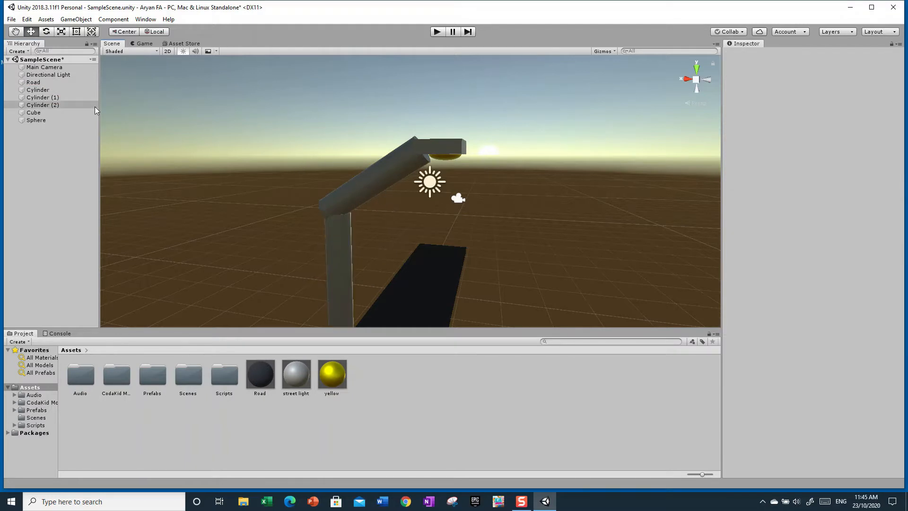
{"action": "left_click", "coordinate": [446, 149]}
{"action": "left_click", "coordinate": [375, 160]}
{"action": "left_click", "coordinate": [362, 184]}
{"action": "left_click", "coordinate": [349, 221]}
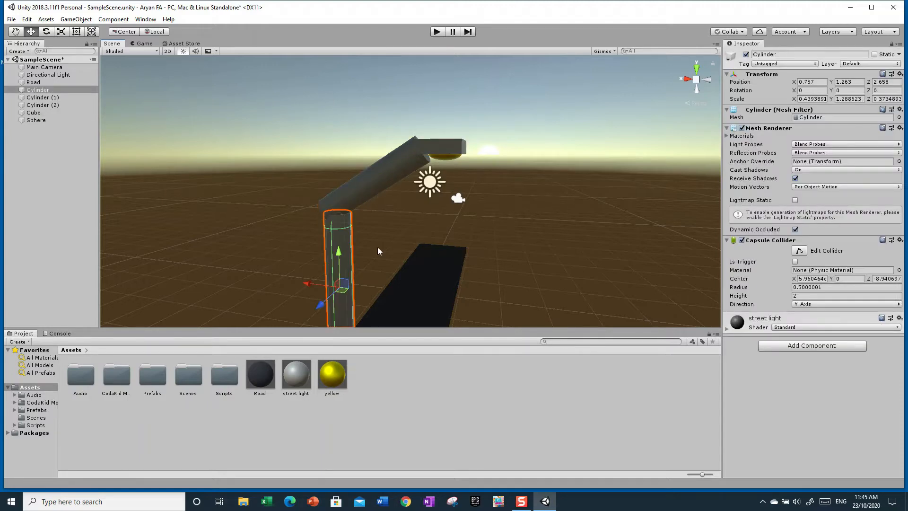
{"action": "left_click", "coordinate": [537, 223]}
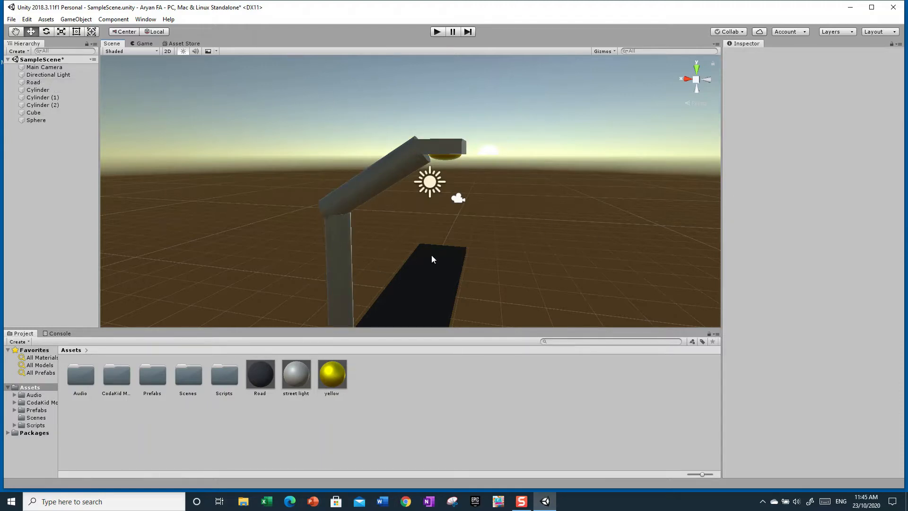
{"action": "right_click_drag", "start_coordinate": [411, 261], "coordinate": [486, 290]}
{"action": "left_click", "coordinate": [314, 215]}
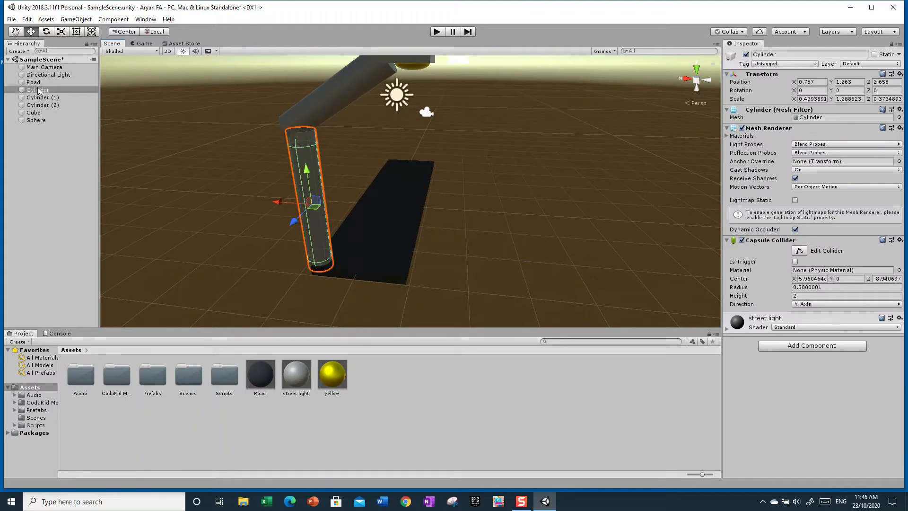
{"action": "left_click", "coordinate": [96, 106]}
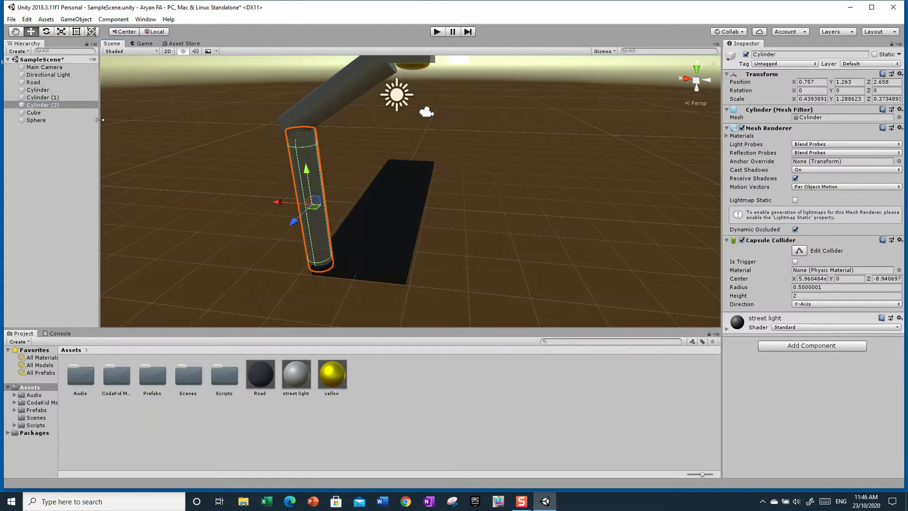
Widen the Hierarchy area and check which cylinders form the upright pole and the upper part of the arm.
{"action": "left_click_drag", "start_coordinate": [98, 122], "coordinate": [141, 170]}
{"action": "left_click", "coordinate": [532, 163]}
{"action": "left_click", "coordinate": [346, 180]}
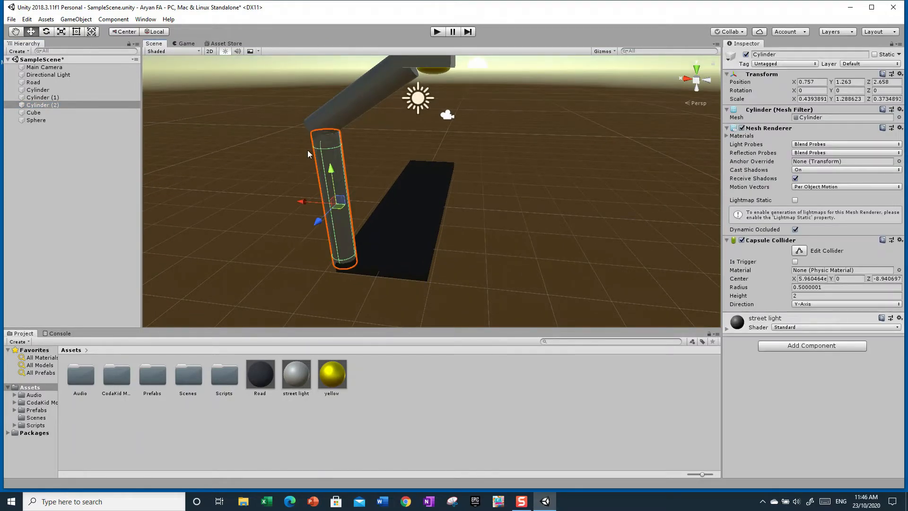
{"action": "left_click", "coordinate": [357, 163]}
{"action": "left_click", "coordinate": [339, 188]}
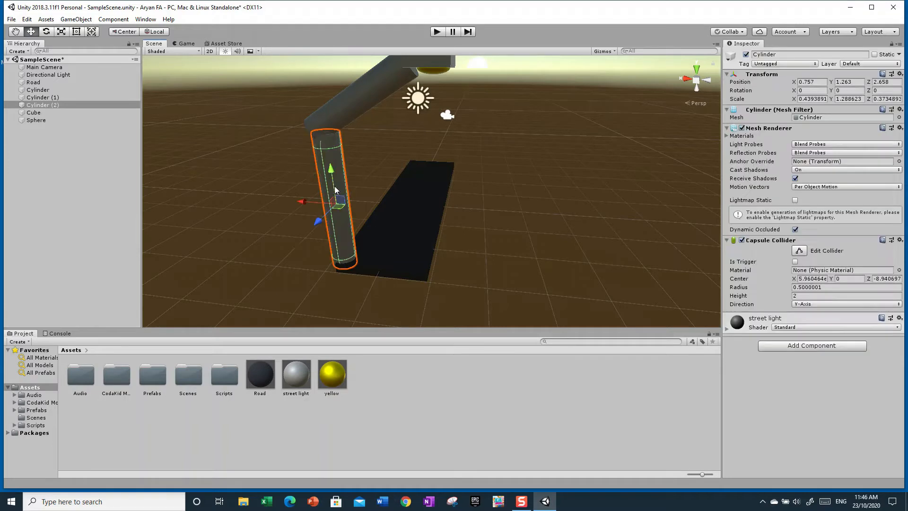
{"action": "left_click", "coordinate": [41, 105]}
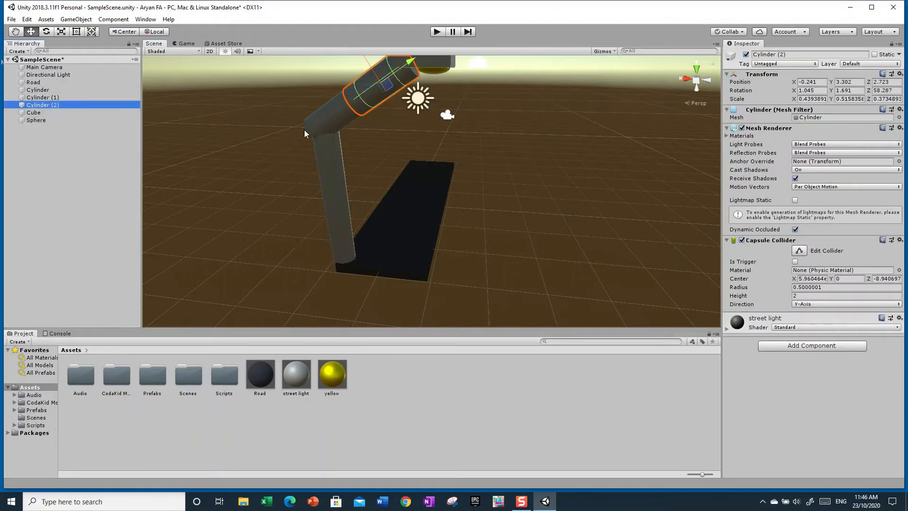
Rename the upright Cylinder of the street light as "pole".
{"action": "left_click", "coordinate": [331, 160]}
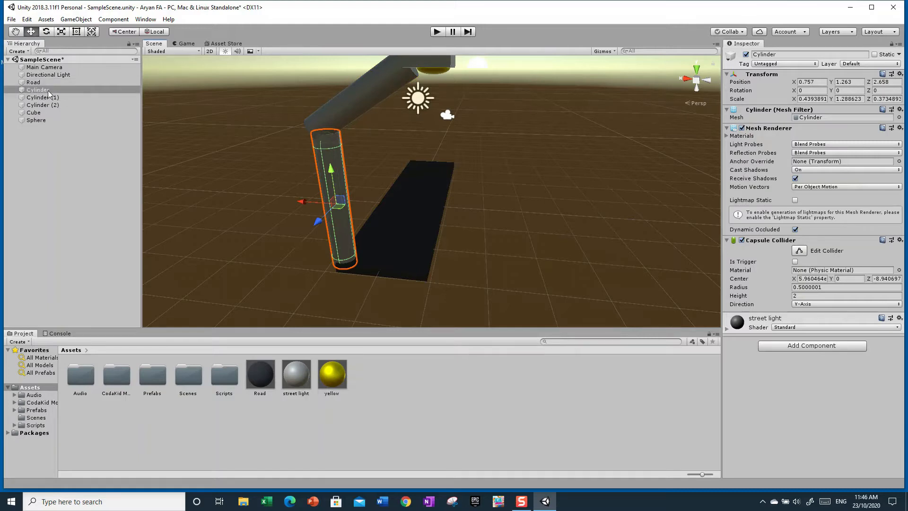
{"action": "right_click", "coordinate": [48, 89]}
{"action": "left_click", "coordinate": [74, 119]}
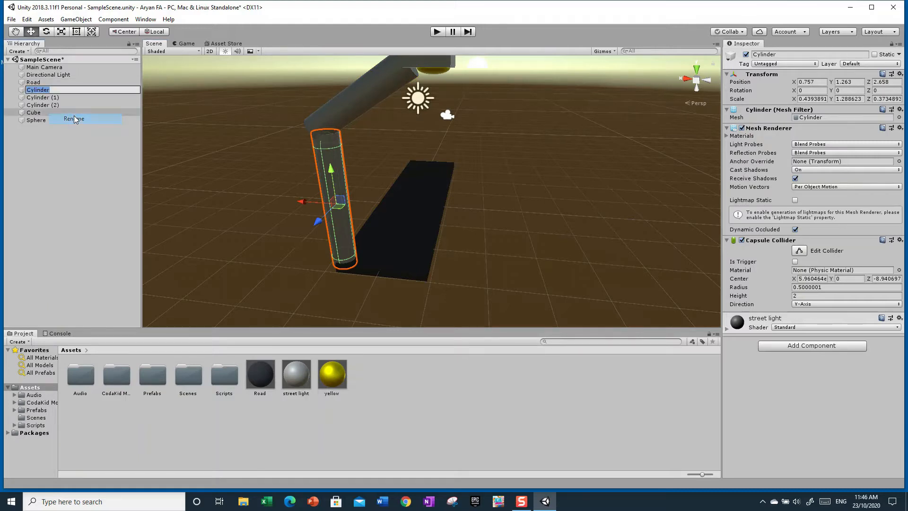
{"action": "key", "text": "BackSpace"}
{"action": "type", "text": "post"}
{"action": "key", "text": "BackSpace"}
{"action": "key", "text": "BackSpace"}
{"action": "key", "text": "BackSpace"}
{"action": "key", "text": "BackSpace"}
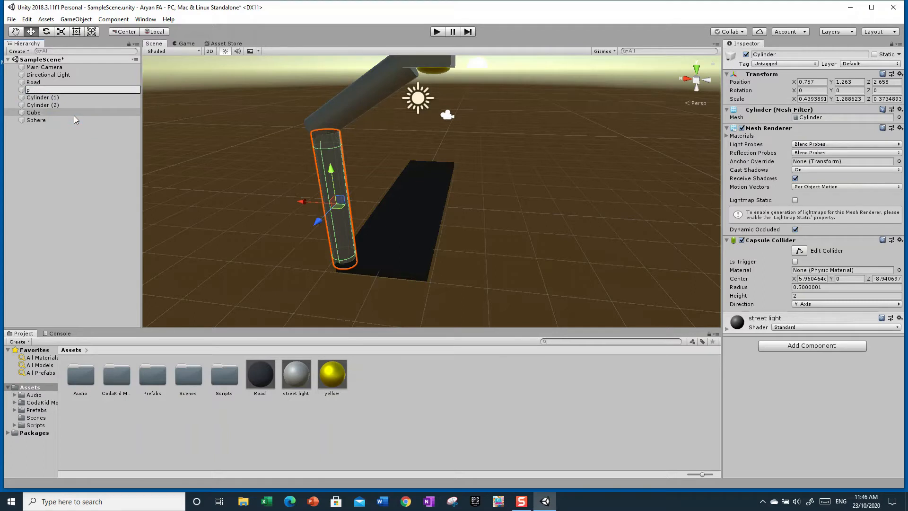
{"action": "type", "text": "pole"}
{"action": "key", "text": "Return"}
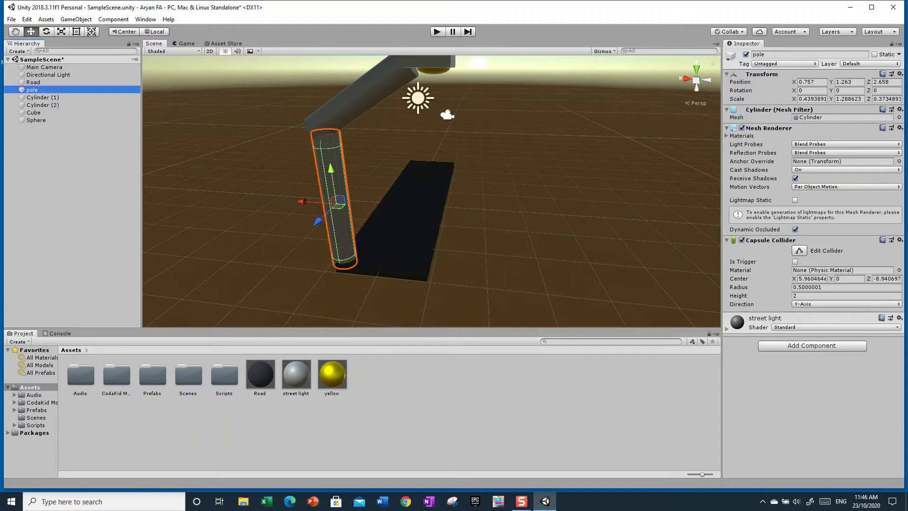
Rename Cylinder (1), the lower part of the angled arm, as "pole(1)".
{"action": "left_click", "coordinate": [49, 97]}
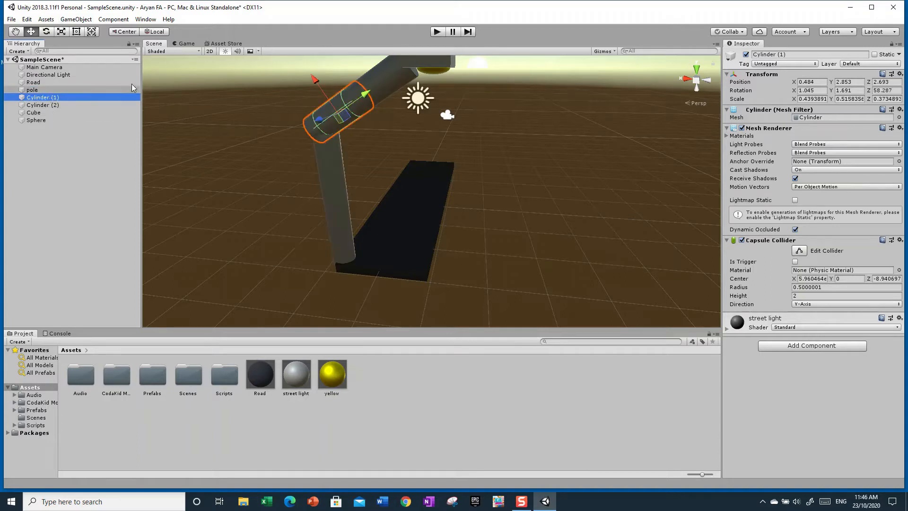
{"action": "right_click", "coordinate": [62, 97]}
{"action": "left_click", "coordinate": [86, 124]}
{"action": "key", "text": "BackSpace"}
{"action": "type", "text": "pol"}
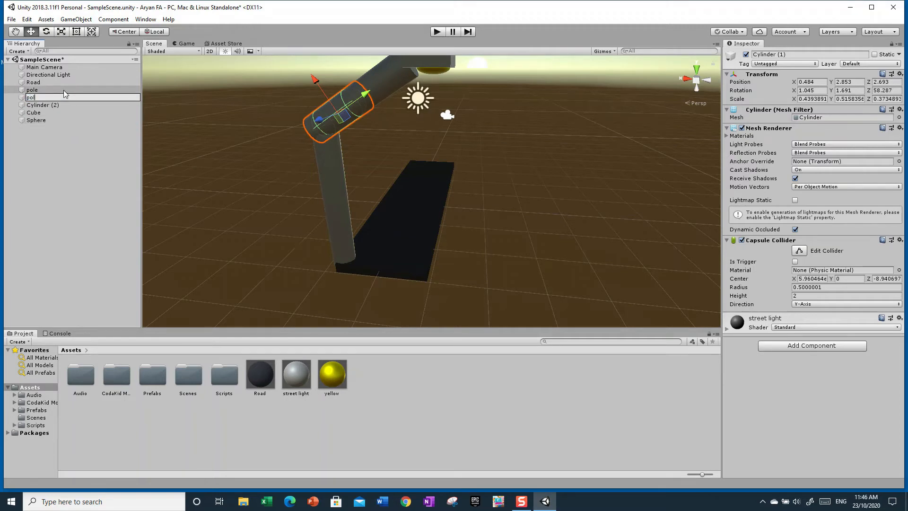
{"action": "type", "text": "e(1)"}
{"action": "key", "text": "Return"}
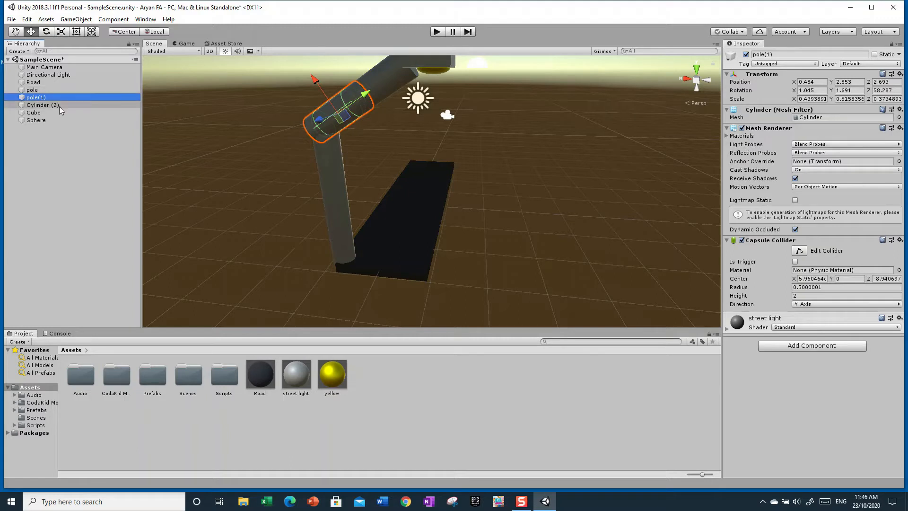
Rename Cylinder (2), the upper part of the angled arm, as "pole(2)".
{"action": "left_click", "coordinate": [59, 107]}
{"action": "right_click", "coordinate": [58, 106]}
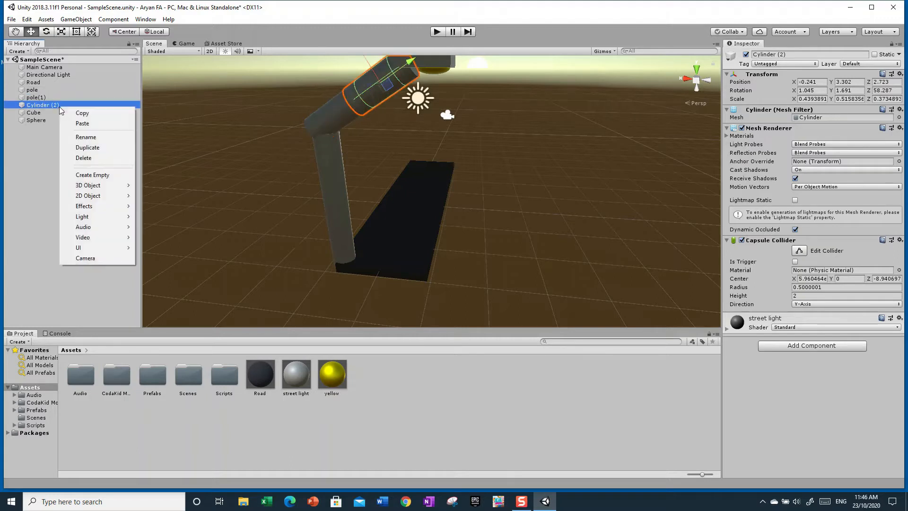
{"action": "left_click", "coordinate": [101, 139]}
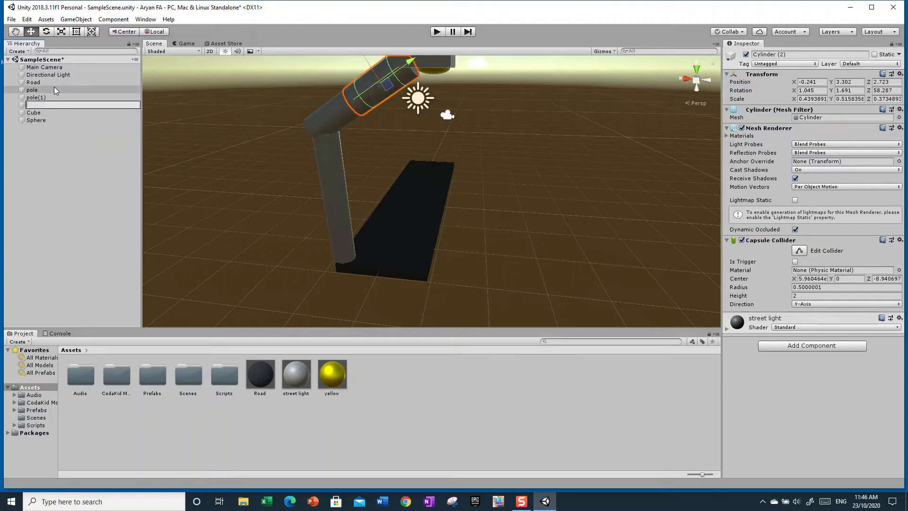
{"action": "type", "text": "pole()2"}
{"action": "key", "text": "Return"}
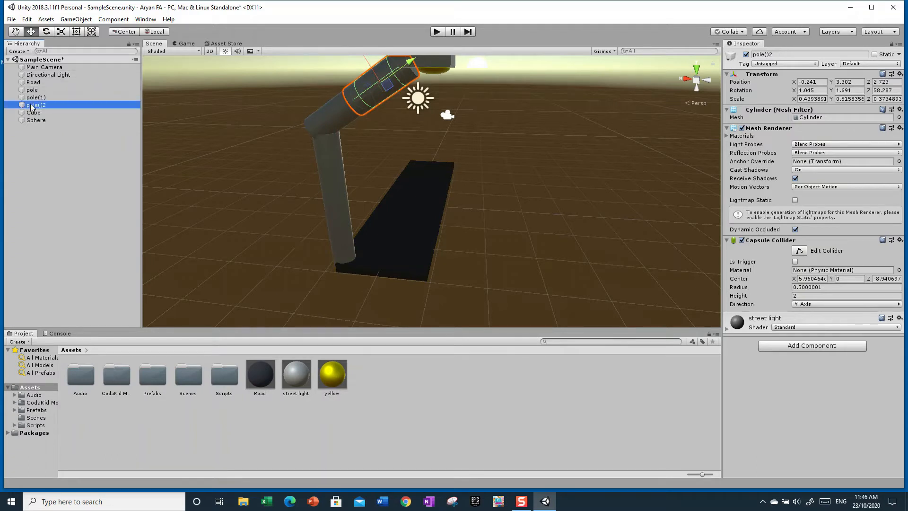
{"action": "right_click", "coordinate": [46, 104]}
{"action": "left_click", "coordinate": [71, 135]}
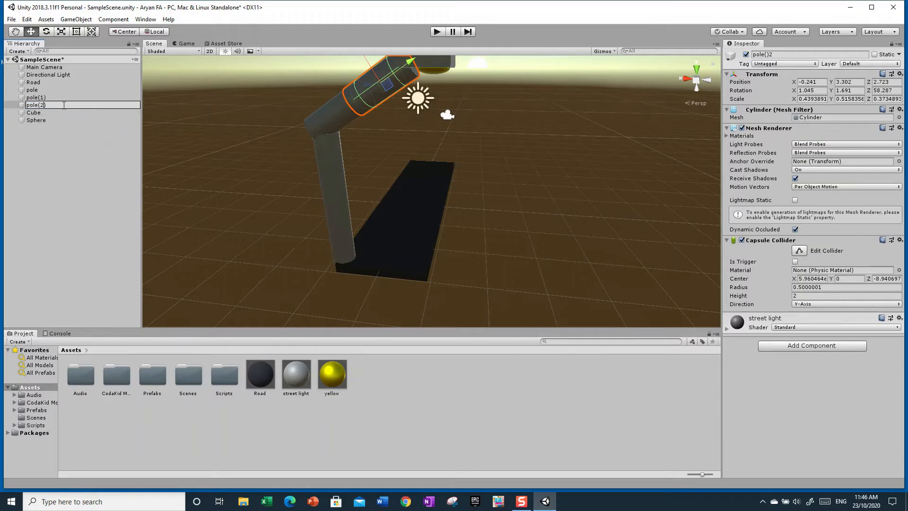
{"action": "key", "text": "Return"}
Rename the Cube that forms the street light's lamp head as "cube light".
{"action": "double_click", "coordinate": [34, 112]}
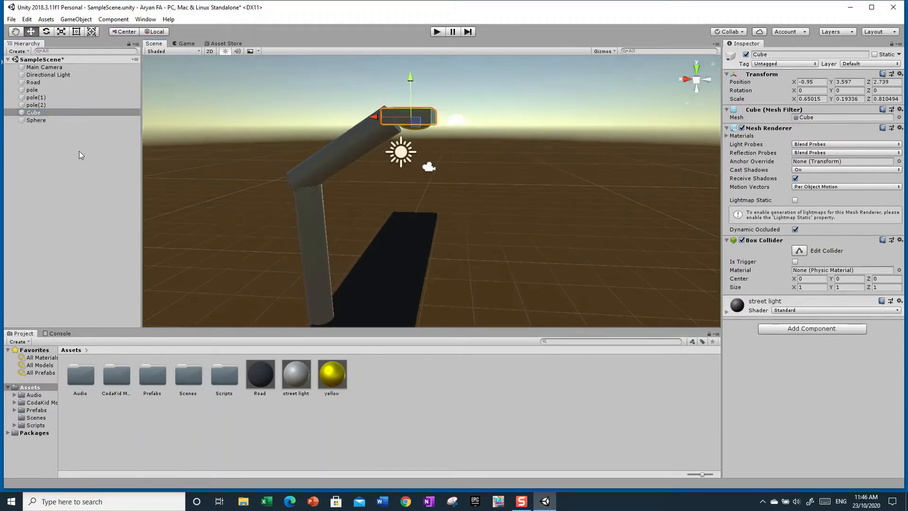
{"action": "left_click", "coordinate": [43, 118]}
{"action": "left_click", "coordinate": [39, 113]}
{"action": "right_click", "coordinate": [38, 111]}
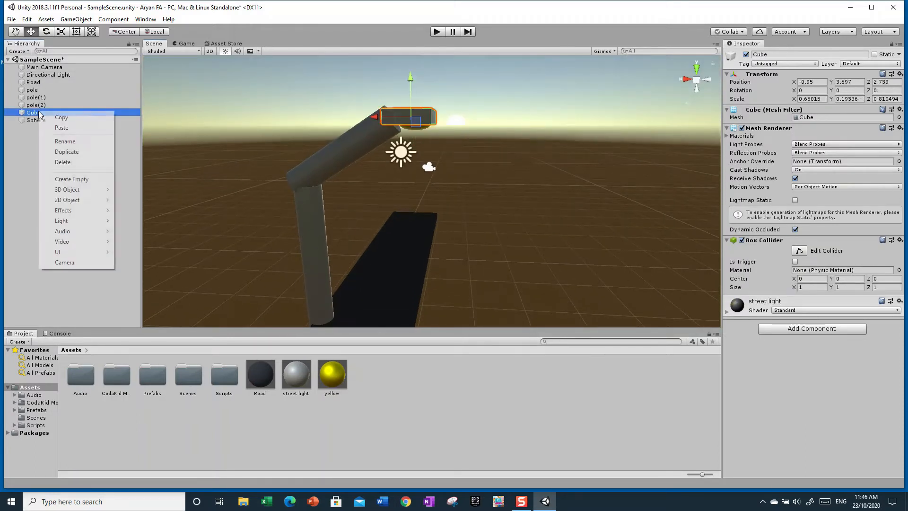
{"action": "left_click", "coordinate": [62, 140]}
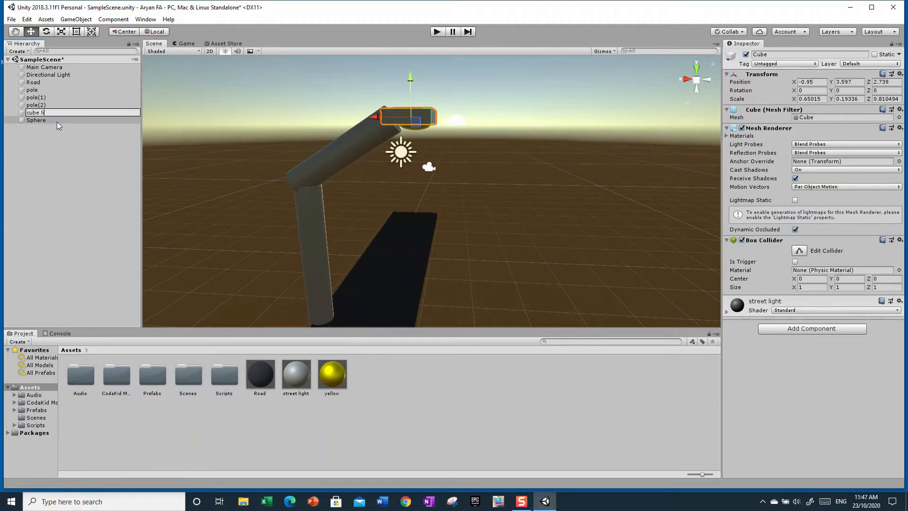
{"action": "key", "text": "Return"}
Rename the yellow Sphere under the lamp head as "light".
{"action": "left_click", "coordinate": [50, 117]}
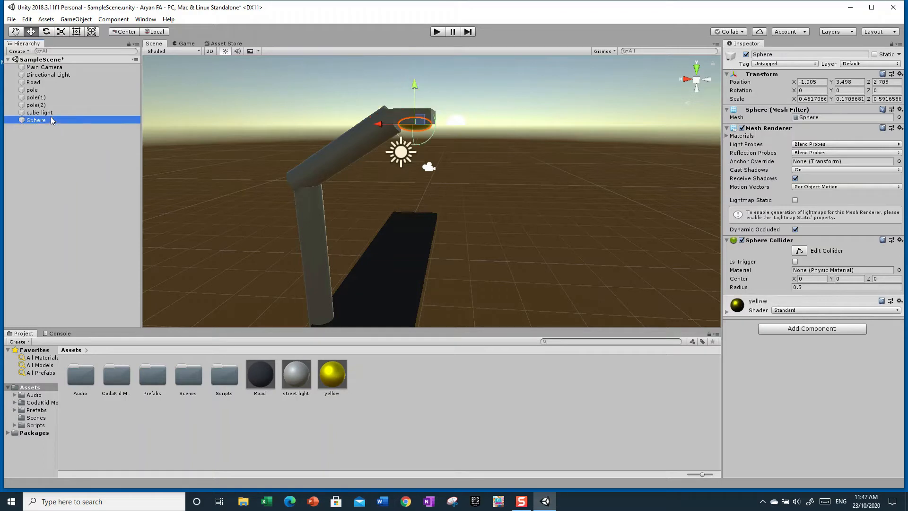
{"action": "right_click", "coordinate": [45, 118]}
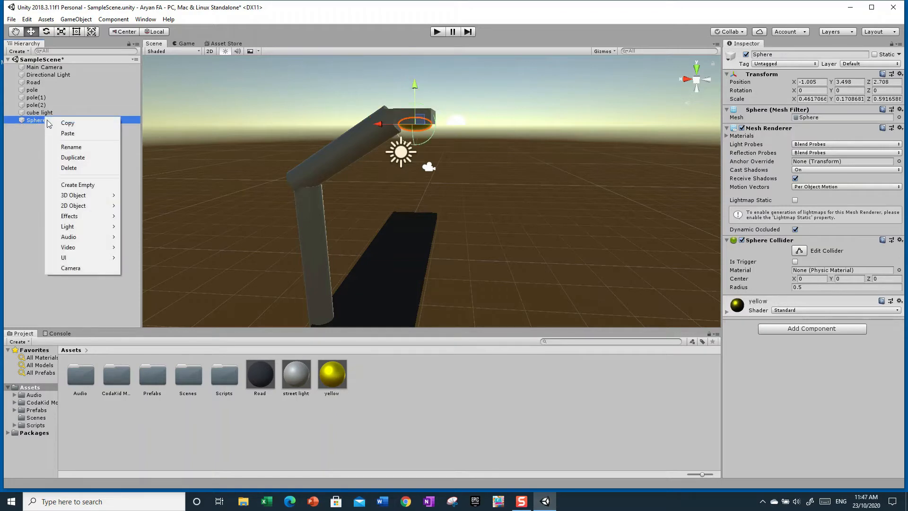
{"action": "left_click", "coordinate": [65, 149]}
{"action": "key", "text": "BackSpace"}
{"action": "type", "text": "light"}
{"action": "key", "text": "Return"}
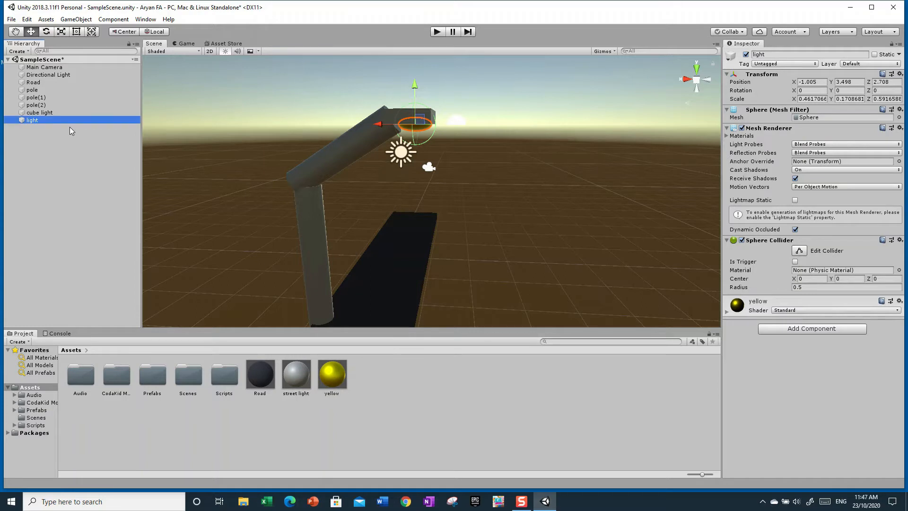
Check the renamed pole, light and cube light objects by selecting them one after another in the hierarchy.
{"action": "left_click", "coordinate": [31, 89]}
{"action": "left_click", "coordinate": [29, 98]}
{"action": "left_click", "coordinate": [28, 119]}
{"action": "left_click", "coordinate": [33, 113]}
{"action": "left_click", "coordinate": [32, 102]}
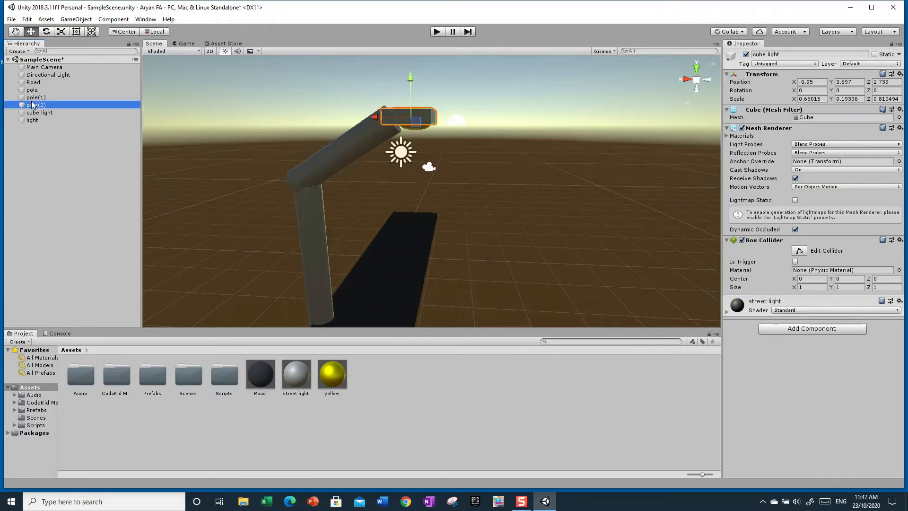
Try to box-select only the street light's parts in the scene view, excluding the road and the camera.
{"action": "left_click", "coordinate": [524, 180]}
{"action": "right_click_drag", "start_coordinate": [525, 180], "coordinate": [537, 108]}
{"action": "left_click_drag", "start_coordinate": [514, 114], "coordinate": [233, 322]}
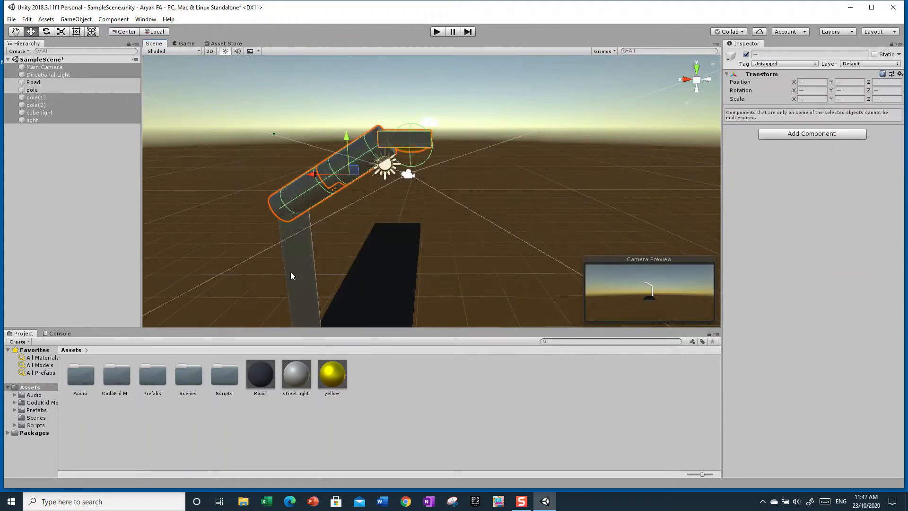
{"action": "left_click_drag", "start_coordinate": [564, 173], "coordinate": [213, 187], "text": "alt"}
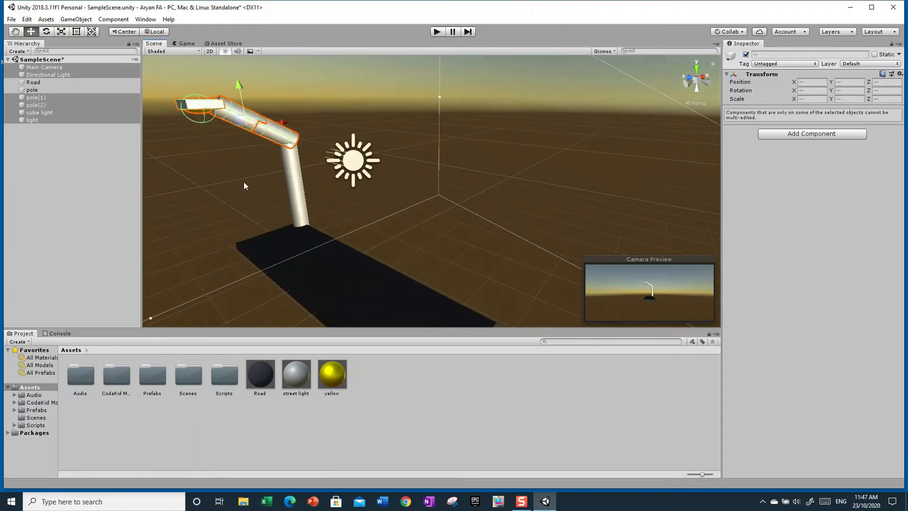
{"action": "left_click", "coordinate": [452, 178]}
{"action": "right_click_drag", "start_coordinate": [498, 130], "coordinate": [400, 51]}
{"action": "left_click_drag", "start_coordinate": [354, 104], "coordinate": [549, 326]}
{"action": "right_click_drag", "start_coordinate": [549, 326], "coordinate": [650, 219]}
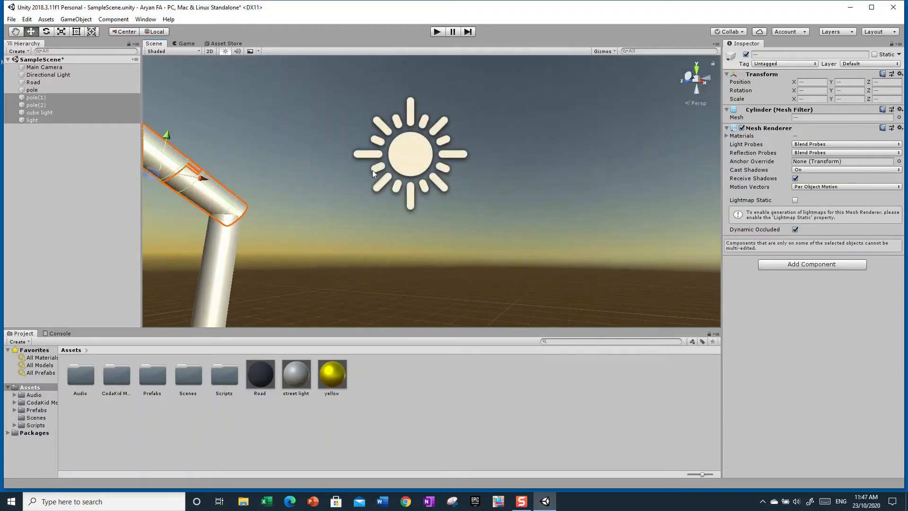
Try box-selecting the street light's parts again from different viewing angles around the road.
{"action": "right_click_drag", "start_coordinate": [545, 197], "coordinate": [738, 245]}
{"action": "right_click_drag", "start_coordinate": [552, 184], "coordinate": [374, 143]}
{"action": "key", "text": "a"}
{"action": "left_click", "coordinate": [535, 147]}
{"action": "right_click_drag", "start_coordinate": [512, 149], "coordinate": [611, 107]}
{"action": "left_click_drag", "start_coordinate": [563, 83], "coordinate": [412, 325]}
{"action": "left_click", "coordinate": [589, 225]}
{"action": "left_click_drag", "start_coordinate": [589, 225], "coordinate": [785, 219], "text": "alt"}
{"action": "left_click_drag", "start_coordinate": [644, 89], "coordinate": [334, 284]}
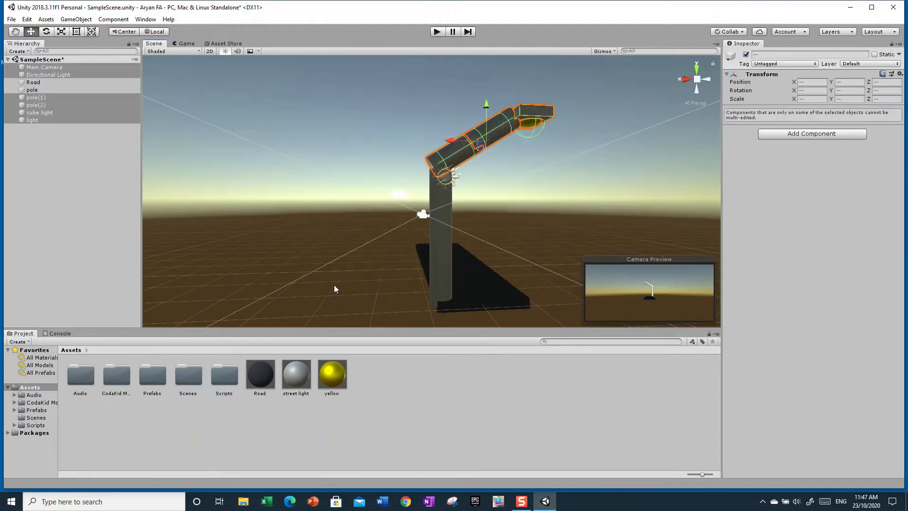
Box-select the complete street light in the scene view from its lamp-head side without the road, and clear the selection.
{"action": "left_click", "coordinate": [358, 252]}
{"action": "left_click_drag", "start_coordinate": [557, 171], "coordinate": [502, 170], "text": "alt"}
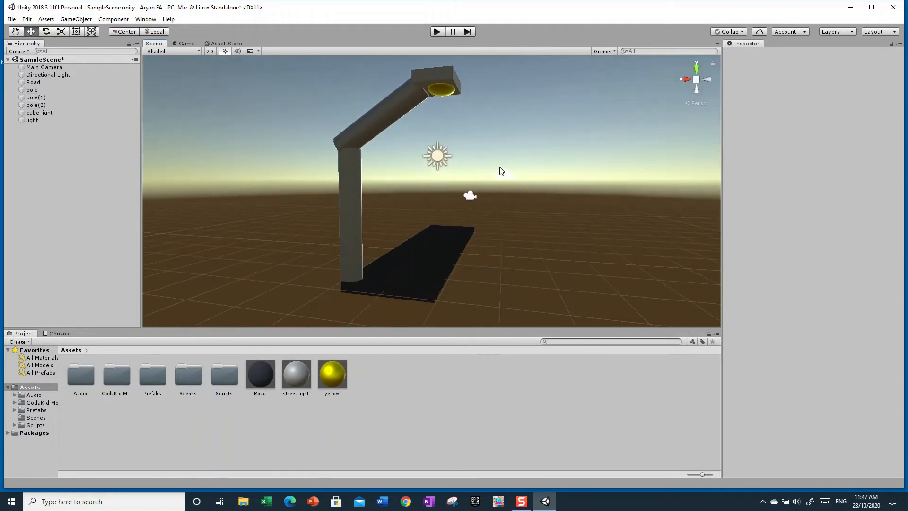
{"action": "left_click_drag", "start_coordinate": [479, 226], "coordinate": [326, 198], "text": "alt"}
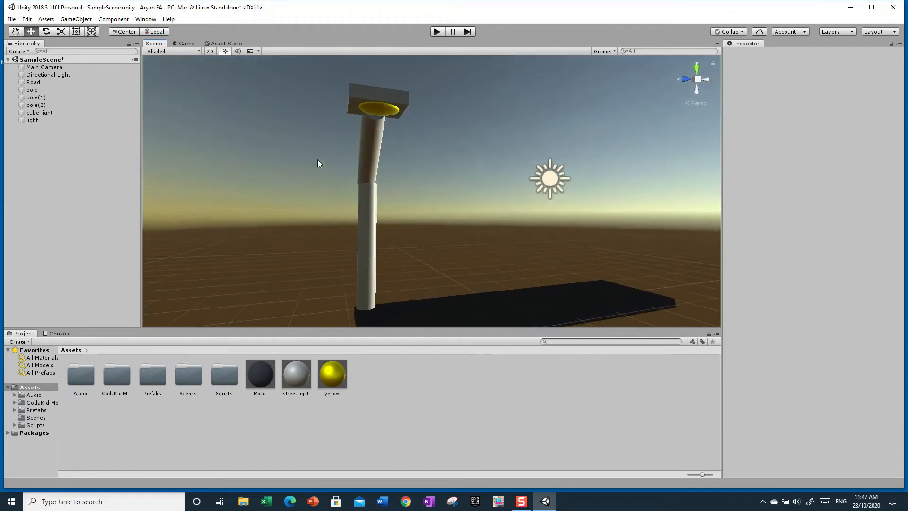
{"action": "left_click_drag", "start_coordinate": [384, 120], "coordinate": [329, 308]}
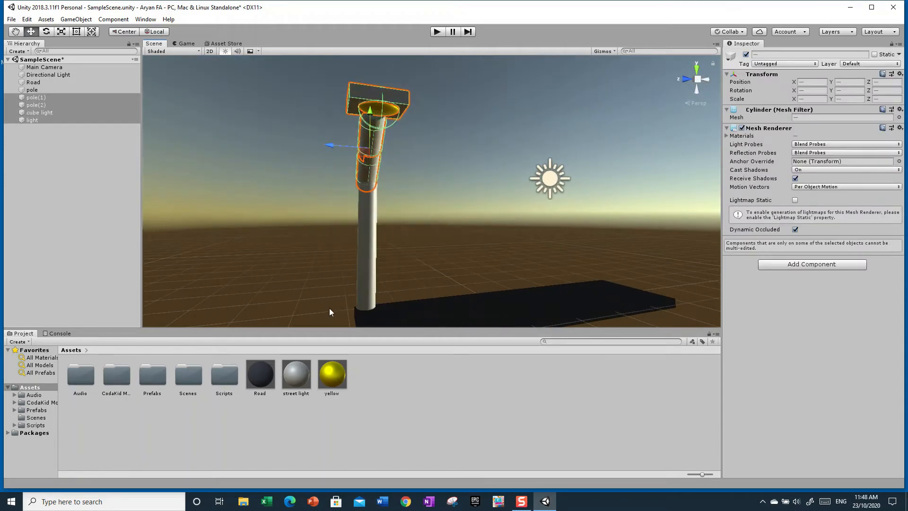
{"action": "left_click_drag", "start_coordinate": [512, 81], "coordinate": [299, 346]}
{"action": "left_click_drag", "start_coordinate": [449, 161], "coordinate": [168, 140], "text": "alt"}
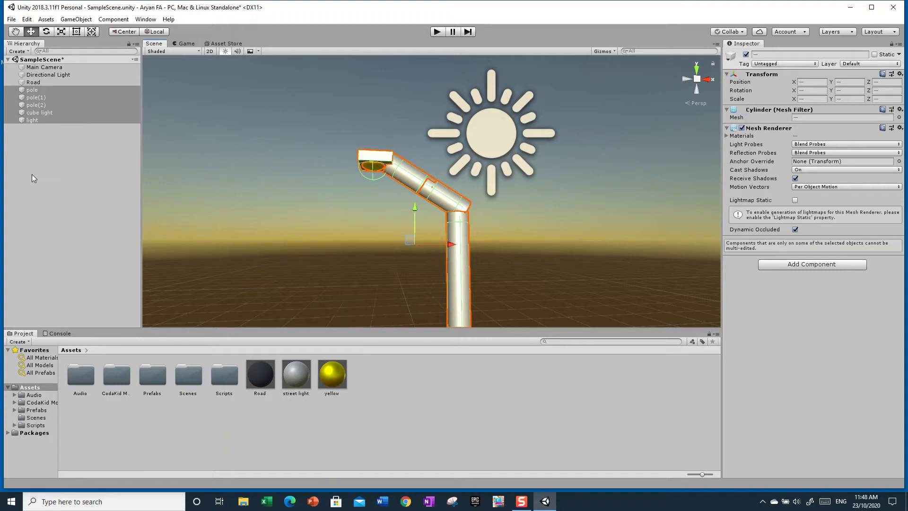
{"action": "left_click", "coordinate": [108, 166]}
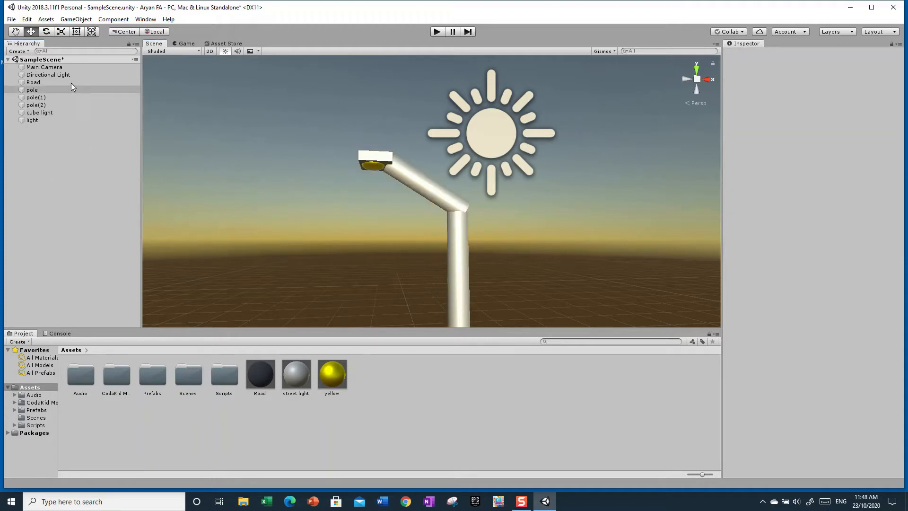
Select the objects from pole to light in the hierarchy, extend the selection up to Main Camera, and clear it.
{"action": "left_click", "coordinate": [31, 90]}
{"action": "left_click", "coordinate": [35, 97], "text": "shift"}
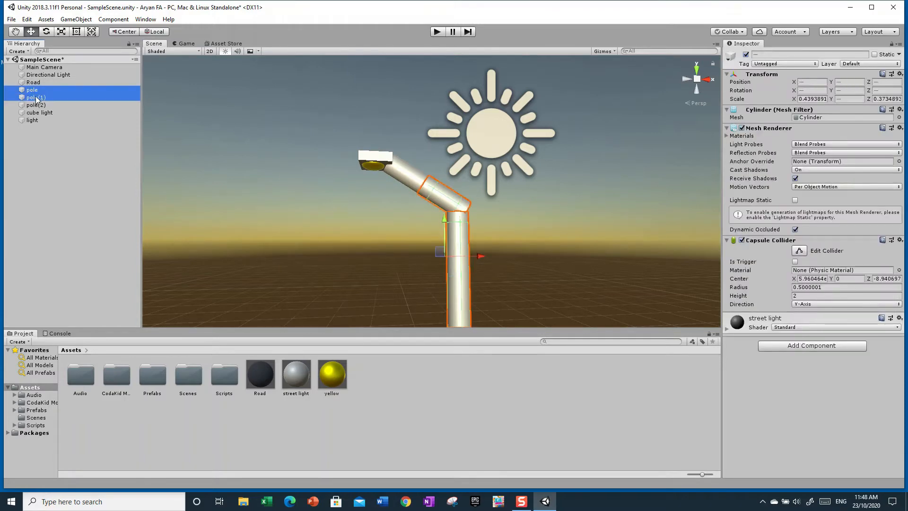
{"action": "left_click", "coordinate": [36, 112], "text": "shift"}
{"action": "left_click", "coordinate": [36, 119], "text": "shift"}
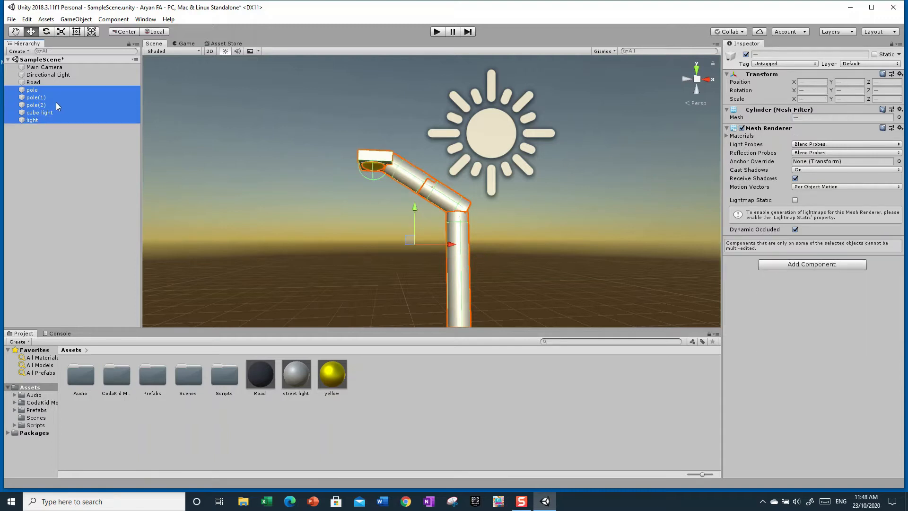
{"action": "left_click", "coordinate": [46, 82], "text": "shift"}
{"action": "left_click", "coordinate": [45, 75], "text": "shift"}
{"action": "left_click", "coordinate": [46, 67], "text": "shift"}
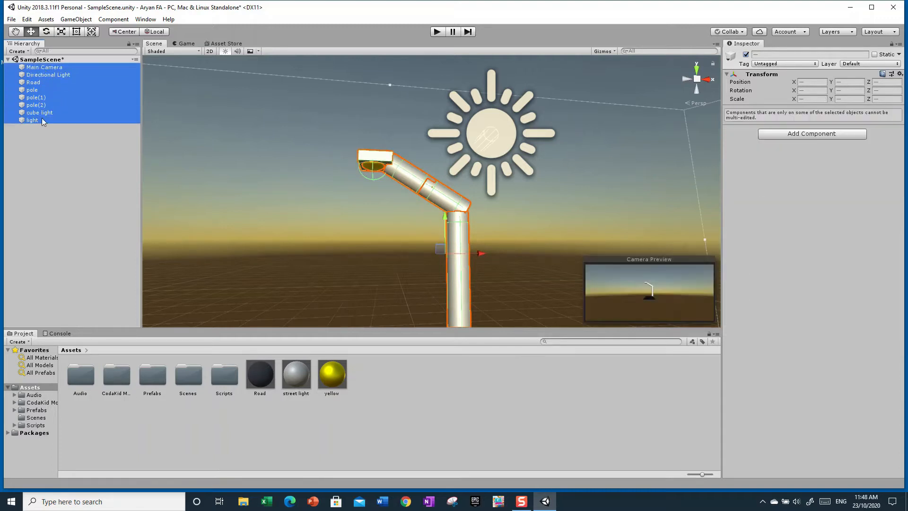
{"action": "left_click", "coordinate": [73, 183]}
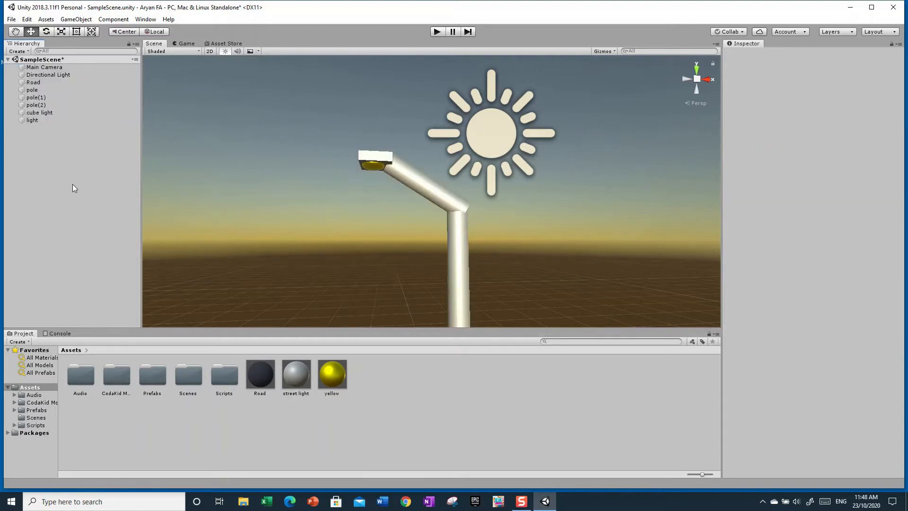
Select pole, pole(1), pole(2), cube light and light in the hierarchy, and clear the selection.
{"action": "left_click", "coordinate": [36, 90]}
{"action": "left_click", "coordinate": [36, 97], "text": "shift"}
{"action": "left_click", "coordinate": [35, 105], "text": "shift"}
{"action": "left_click", "coordinate": [35, 112], "text": "shift"}
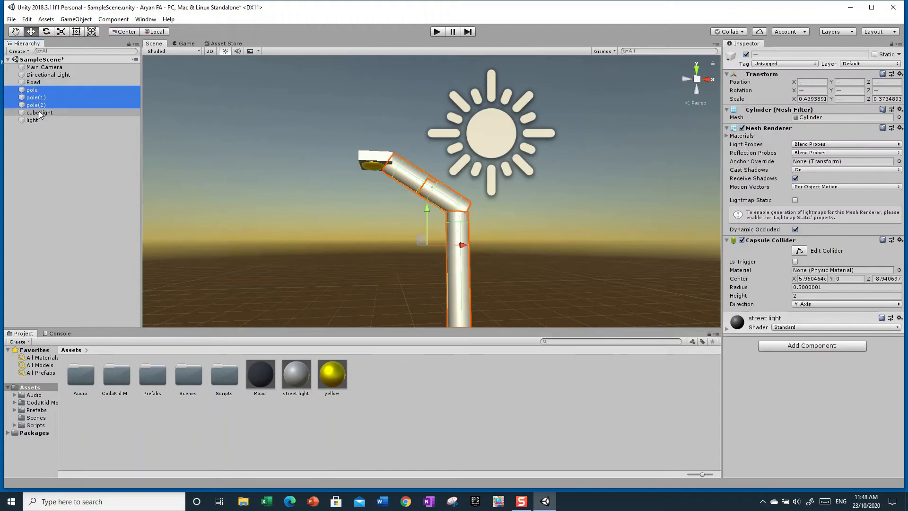
{"action": "left_click", "coordinate": [32, 120], "text": "shift"}
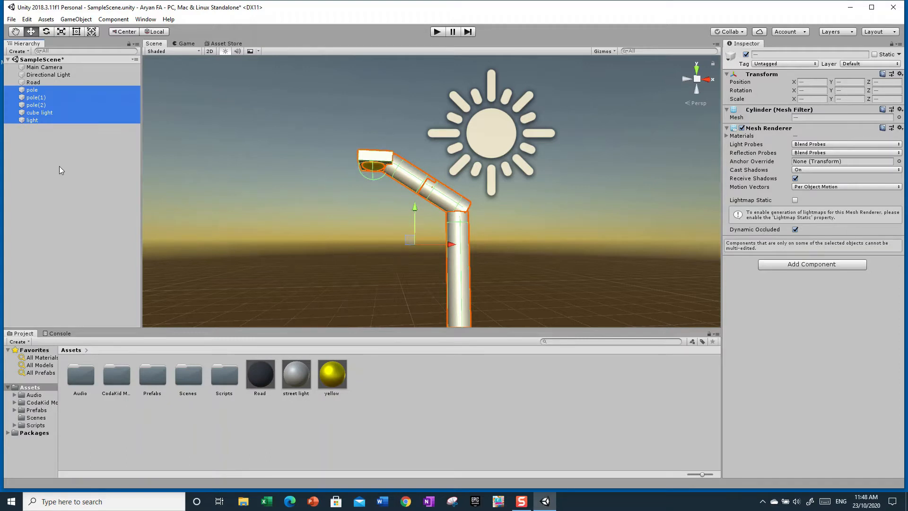
{"action": "right_click", "coordinate": [81, 258]}
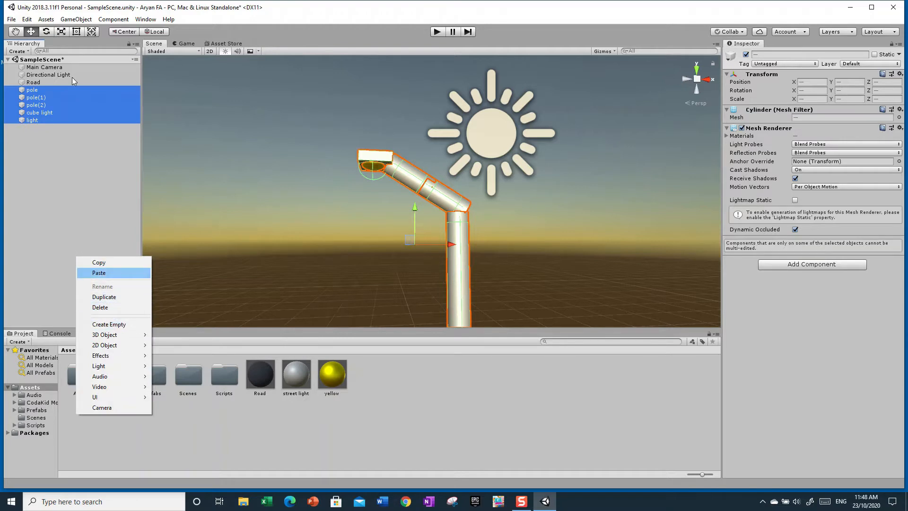
{"action": "left_click", "coordinate": [74, 191]}
Create an empty GameObject in the scene to hold the street light's parts.
{"action": "left_click", "coordinate": [76, 19]}
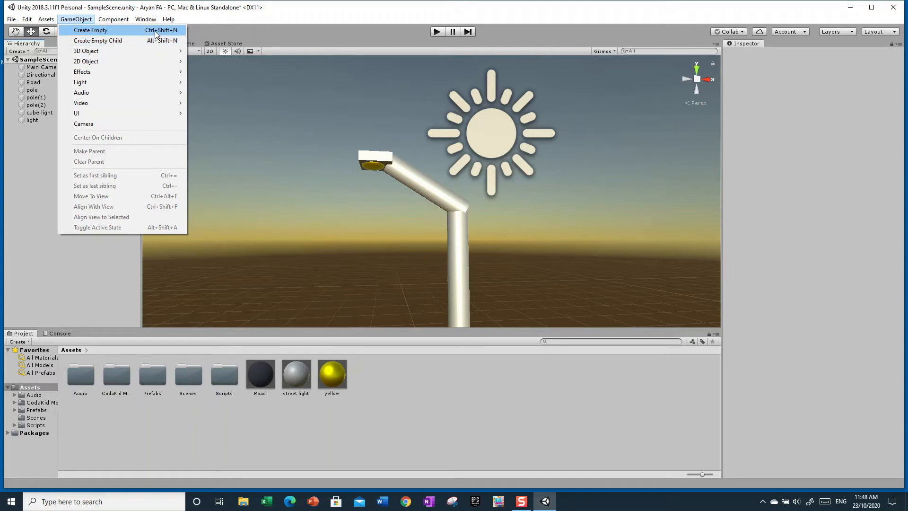
{"action": "left_click", "coordinate": [27, 175]}
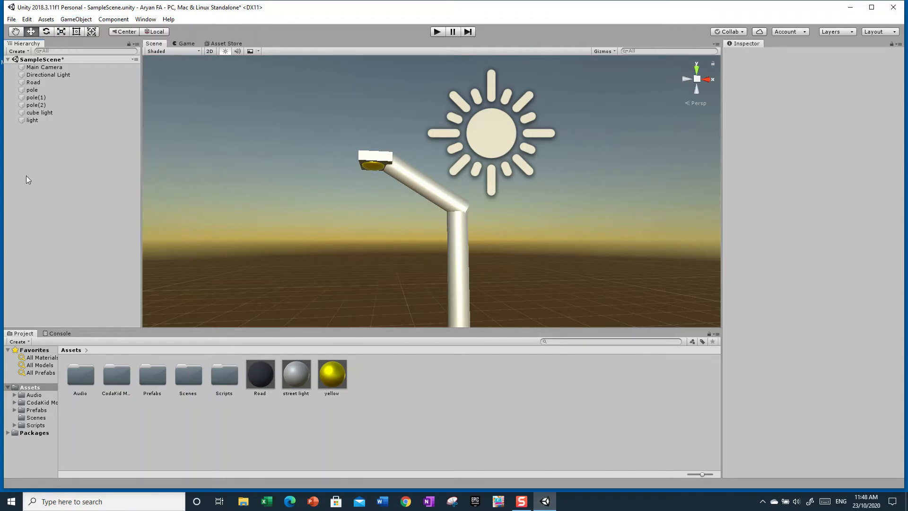
{"action": "key", "text": "ctrl+shift+n"}
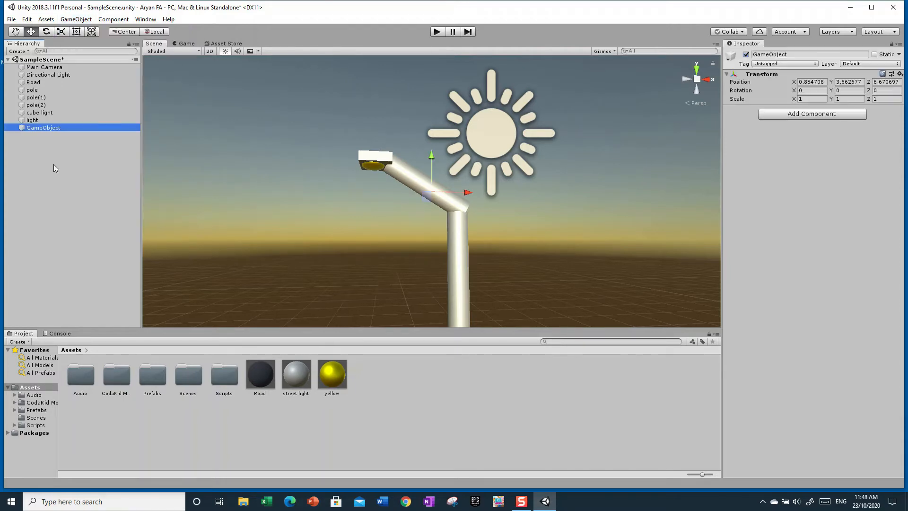
Create a second empty GameObject and delete that duplicate from the hierarchy.
{"action": "right_click", "coordinate": [57, 166]}
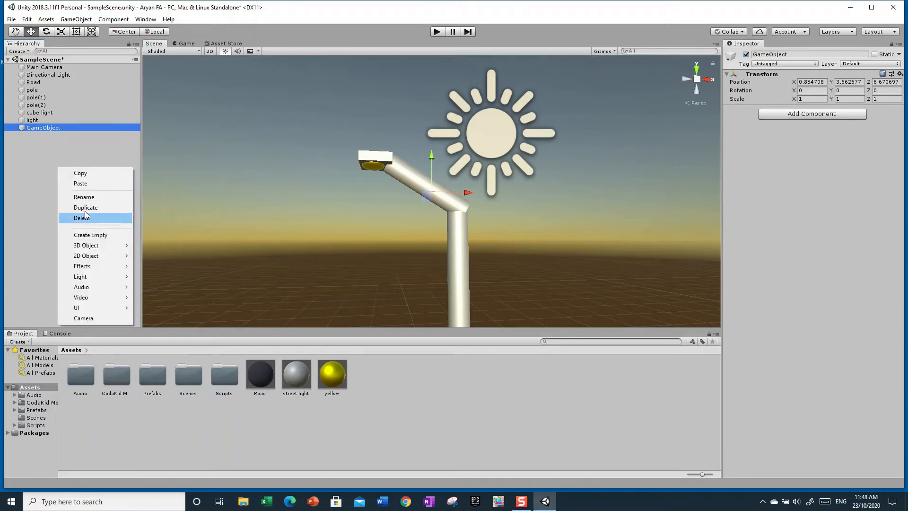
{"action": "left_click", "coordinate": [87, 234]}
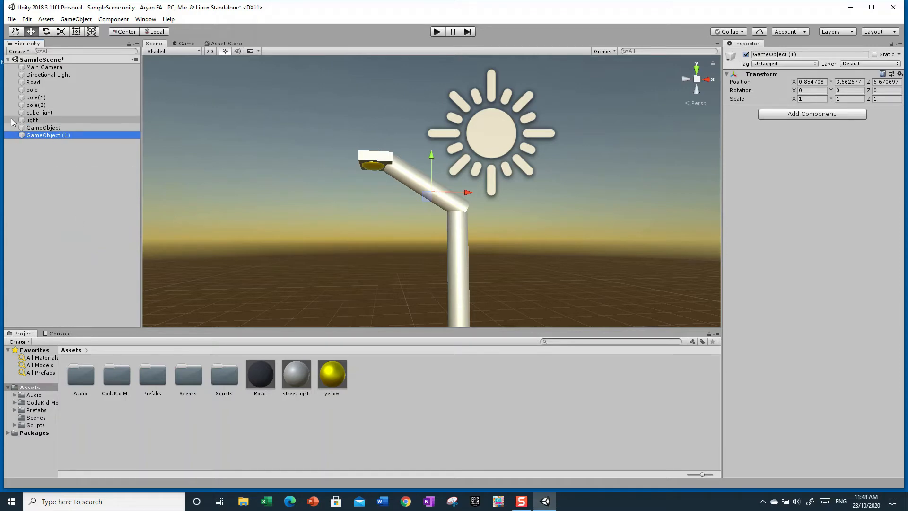
{"action": "right_click", "coordinate": [59, 136]}
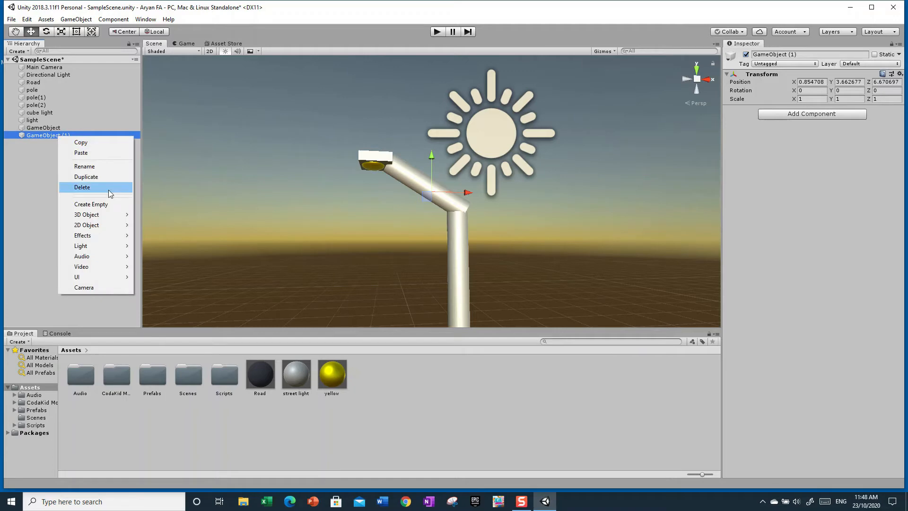
{"action": "left_click", "coordinate": [81, 187]}
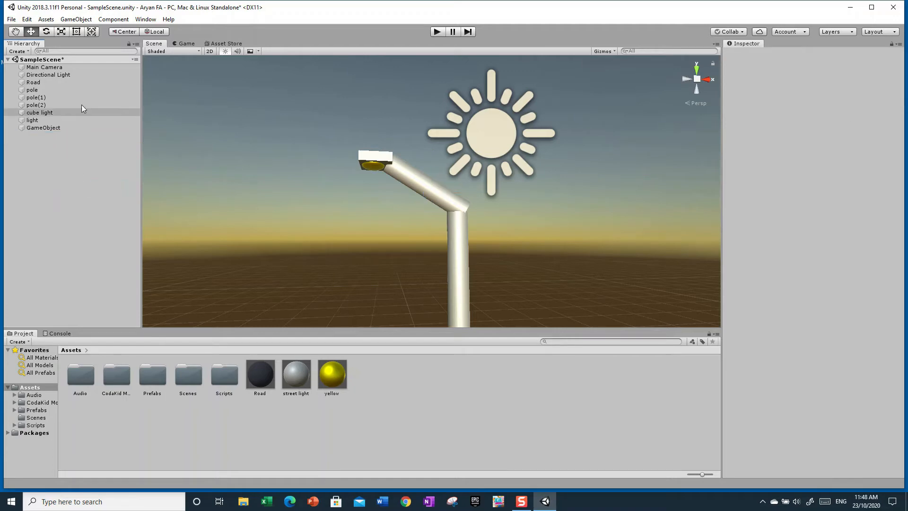
{"action": "left_click", "coordinate": [52, 128]}
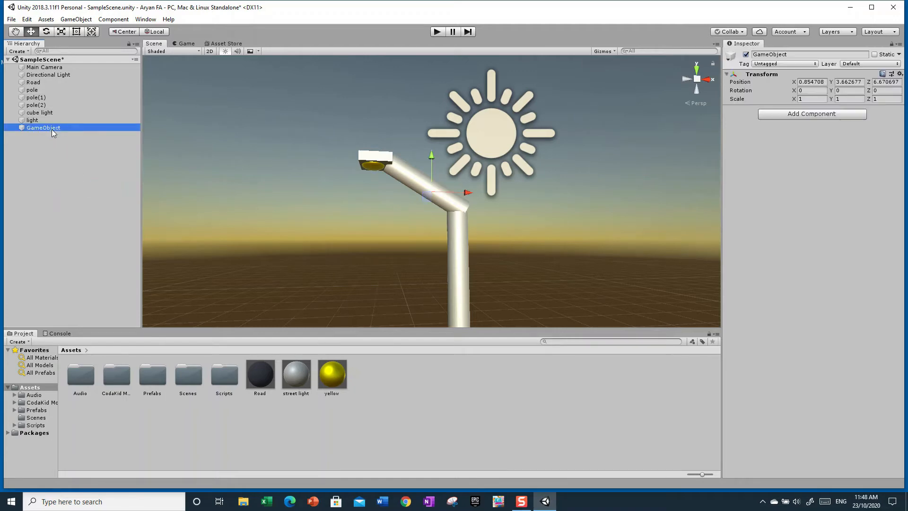
{"action": "right_click", "coordinate": [67, 213]}
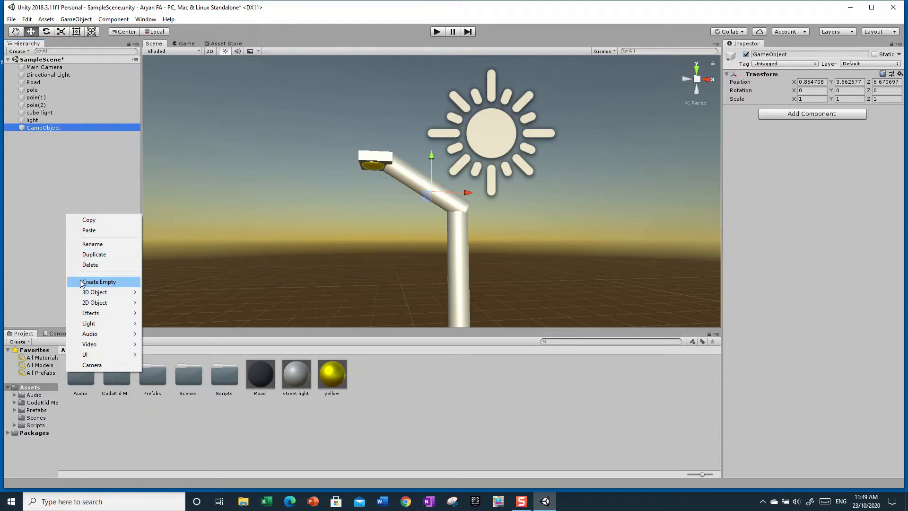
{"action": "left_click", "coordinate": [50, 169]}
{"action": "right_click", "coordinate": [50, 170]}
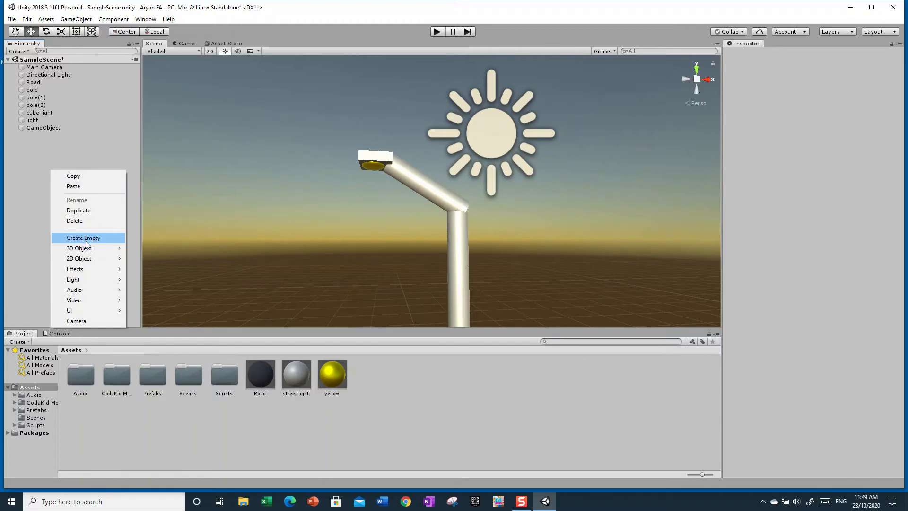
{"action": "left_click", "coordinate": [44, 156]}
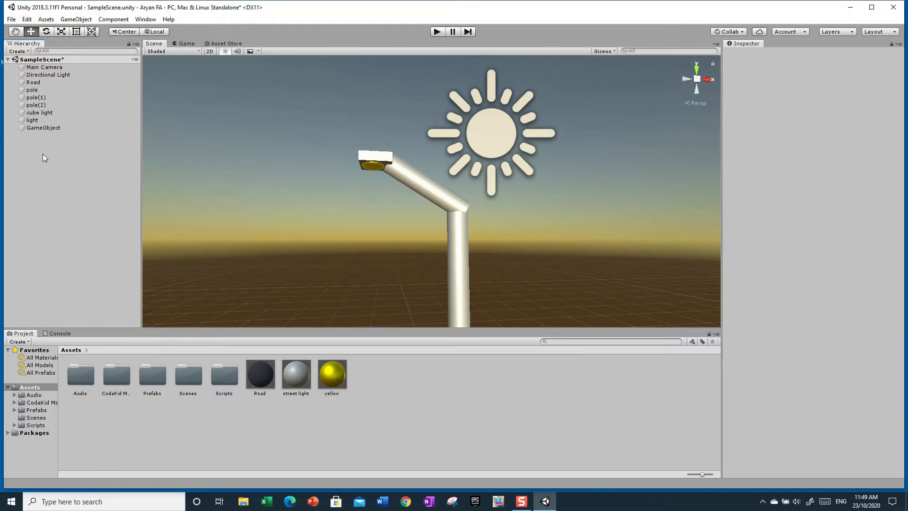
{"action": "right_click", "coordinate": [98, 228]}
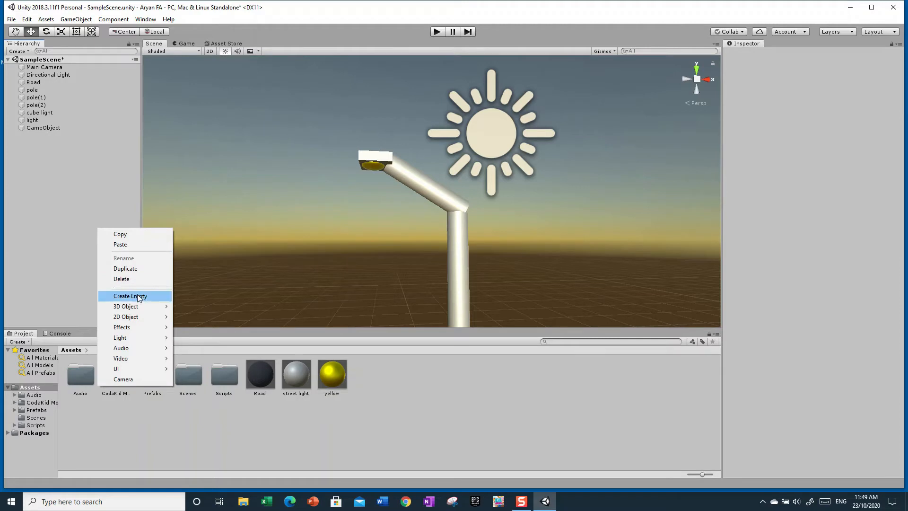
{"action": "left_click", "coordinate": [94, 202]}
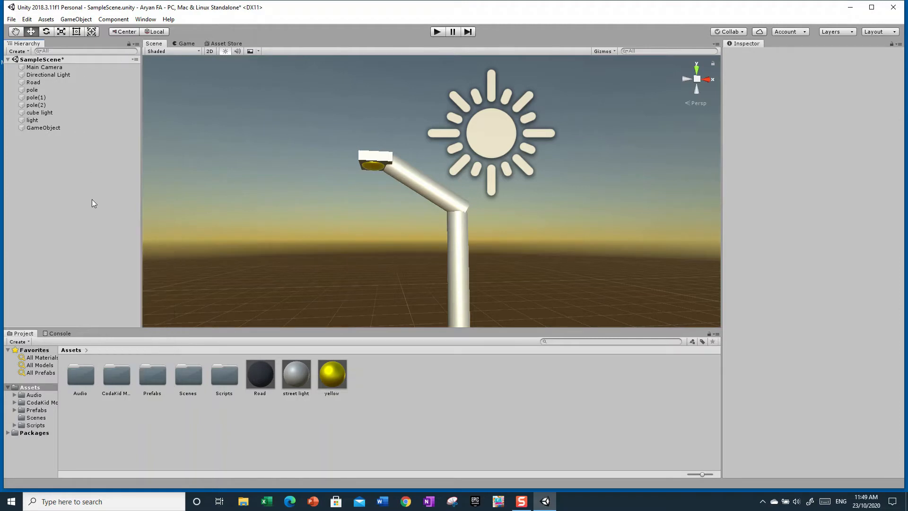
{"action": "left_click", "coordinate": [51, 129]}
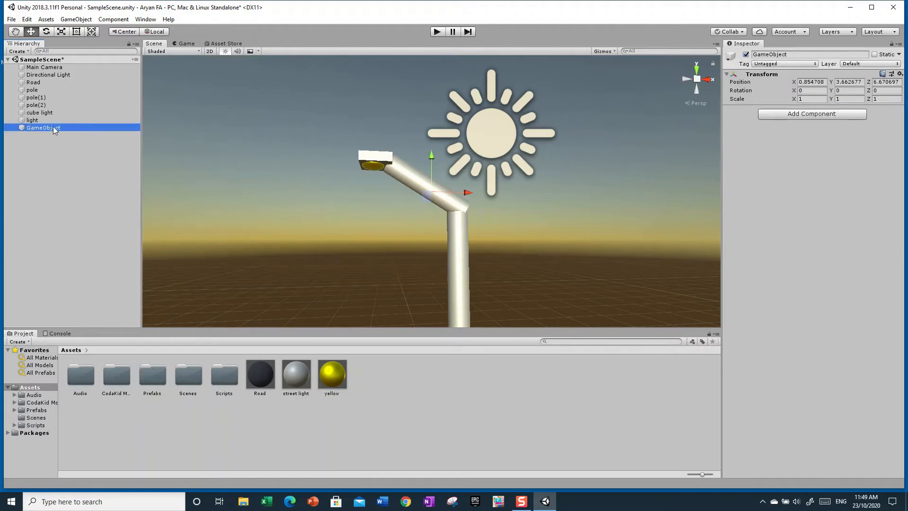
Make pole, pole(1), pole(2), cube light and light children of the empty GameObject in the hierarchy.
{"action": "left_click", "coordinate": [32, 90]}
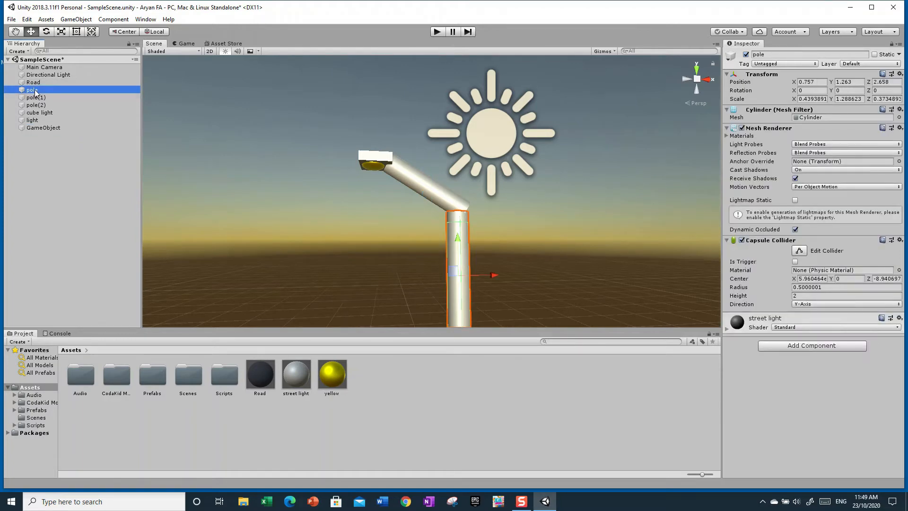
{"action": "left_click", "coordinate": [35, 90], "text": "ctrl"}
{"action": "left_click", "coordinate": [35, 90], "text": "ctrl"}
{"action": "left_click", "coordinate": [42, 97], "text": "ctrl"}
{"action": "left_click", "coordinate": [44, 105], "text": "ctrl"}
{"action": "left_click", "coordinate": [41, 113], "text": "ctrl"}
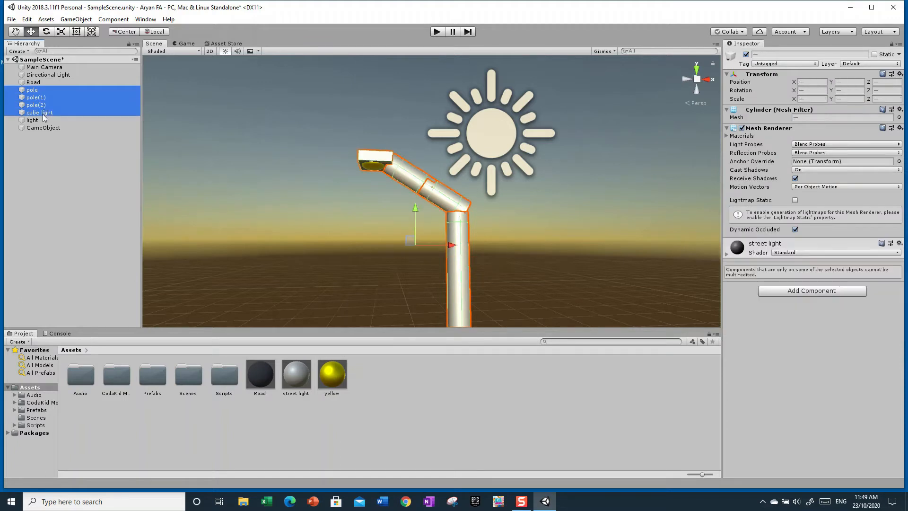
{"action": "left_click", "coordinate": [38, 120], "text": "ctrl"}
{"action": "left_click_drag", "start_coordinate": [32, 100], "coordinate": [52, 126]}
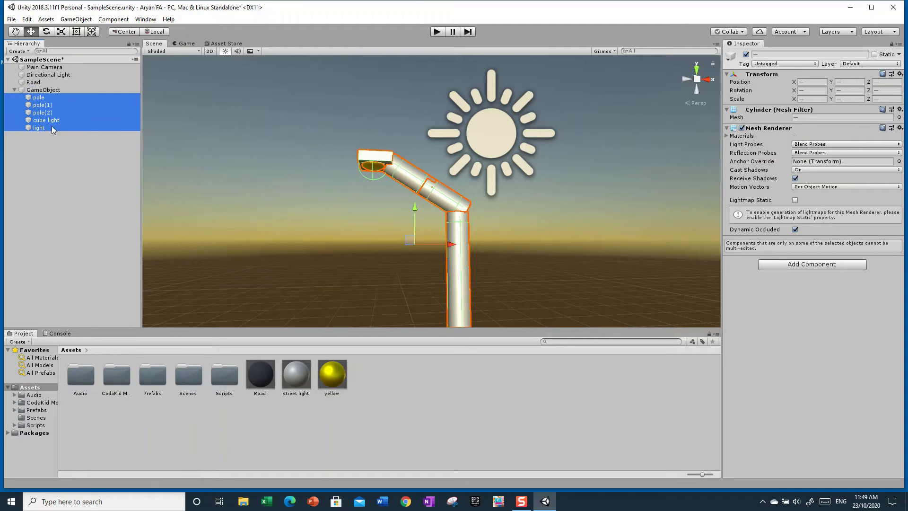
Collapse the GameObject's list of children in the hierarchy, leaving the parent GameObject selected.
{"action": "left_click", "coordinate": [18, 91]}
{"action": "left_click", "coordinate": [50, 158]}
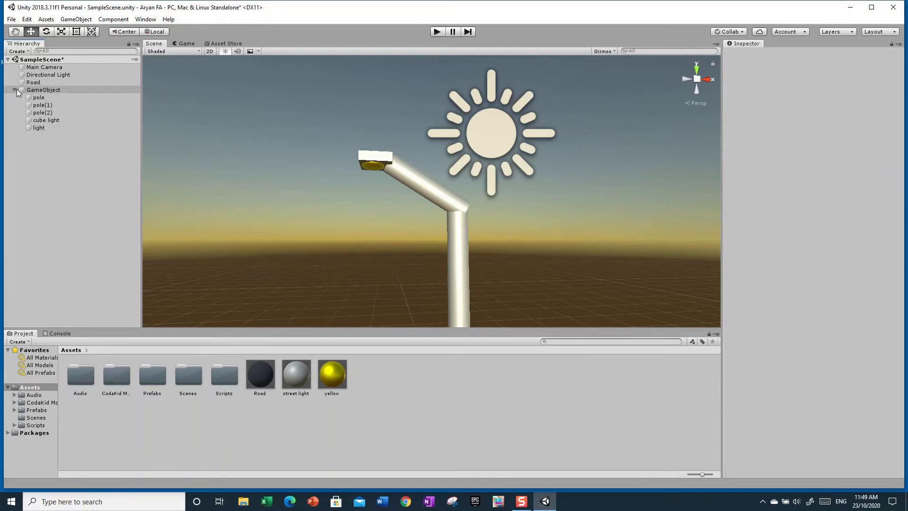
{"action": "left_click", "coordinate": [16, 89]}
{"action": "left_click", "coordinate": [12, 90]}
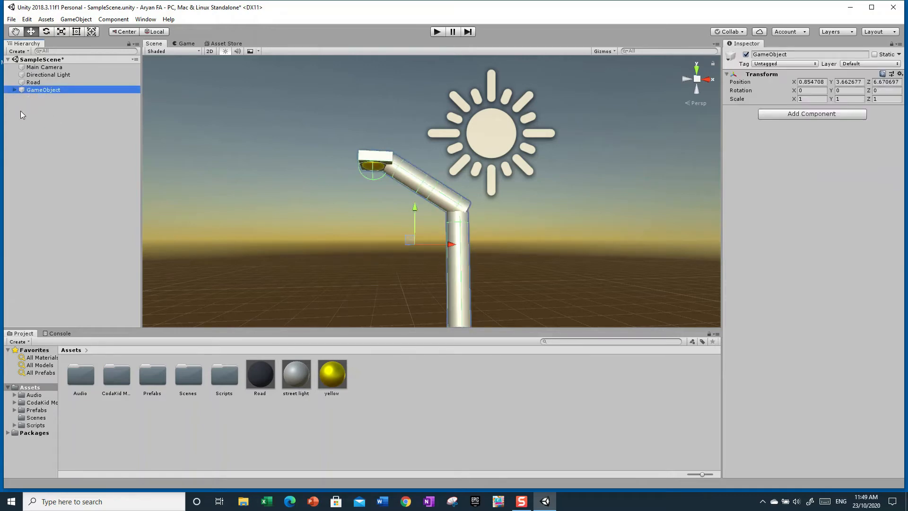
Move the whole GameObject group to X 0.69 and Y 3.331, sinking the pole's base into the road's corner.
{"action": "left_click", "coordinate": [316, 132]}
{"action": "left_click_drag", "start_coordinate": [285, 162], "coordinate": [373, 211], "text": "alt"}
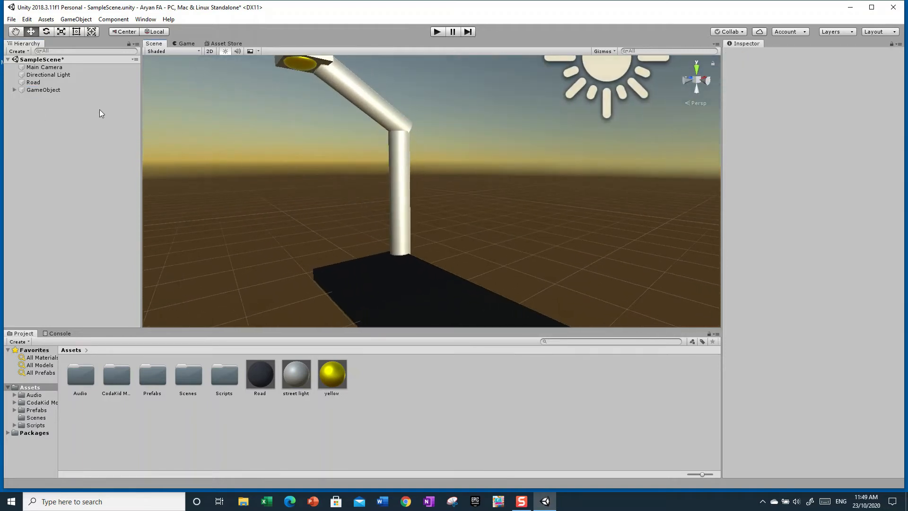
{"action": "left_click", "coordinate": [39, 90]}
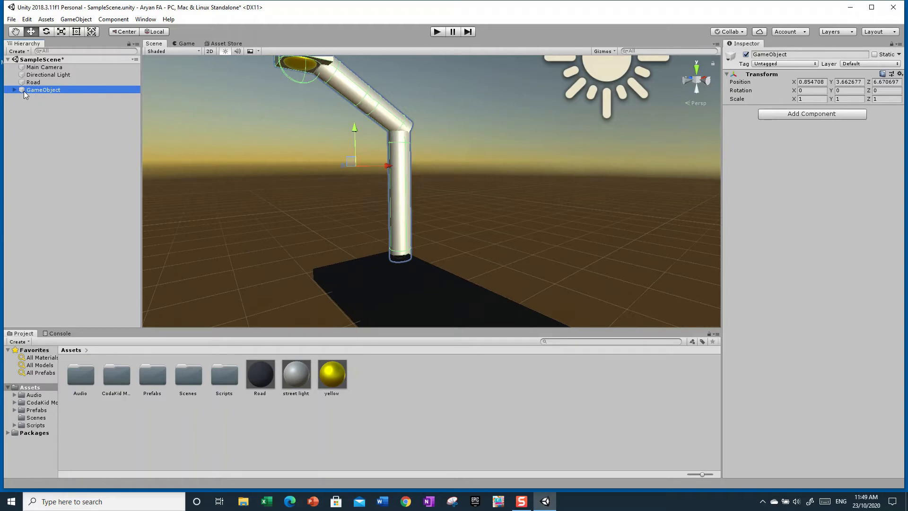
{"action": "mouse_move", "coordinate": [386, 166]}
{"action": "left_mouse_down"}
{"action": "mouse_move", "coordinate": [379, 256]}
{"action": "mouse_move", "coordinate": [454, 208]}
{"action": "mouse_move", "coordinate": [368, 212]}
{"action": "mouse_move", "coordinate": [361, 205]}
{"action": "mouse_move", "coordinate": [376, 162]}
{"action": "left_mouse_up"}
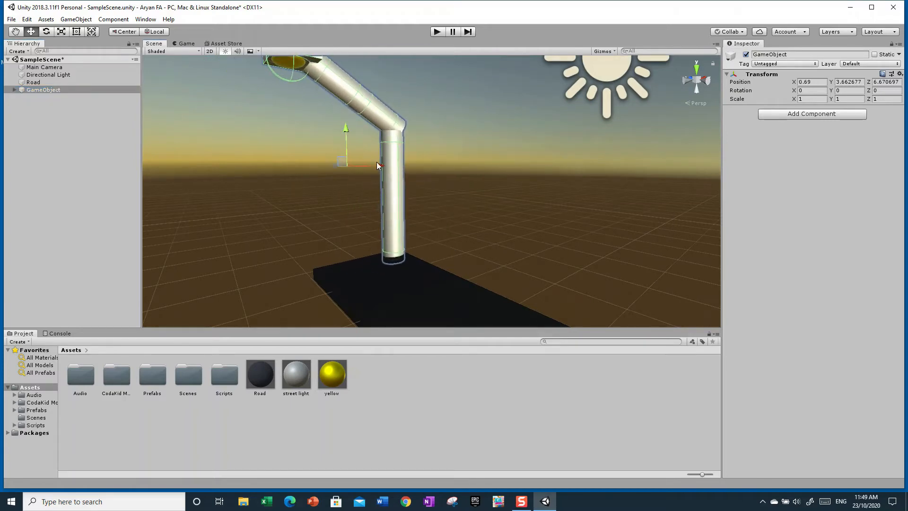
{"action": "left_click_drag", "start_coordinate": [341, 132], "coordinate": [347, 150]}
{"action": "left_click", "coordinate": [38, 89]}
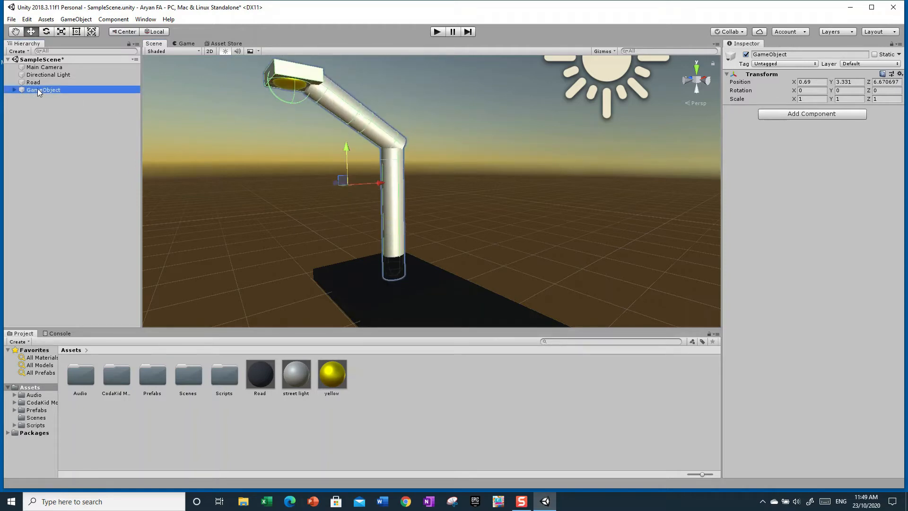
Try deleting the parent GameObject with all its children, and undo the deletion.
{"action": "right_click", "coordinate": [37, 89]}
{"action": "left_click", "coordinate": [31, 152]}
{"action": "left_click", "coordinate": [14, 89]}
{"action": "right_click", "coordinate": [36, 90]}
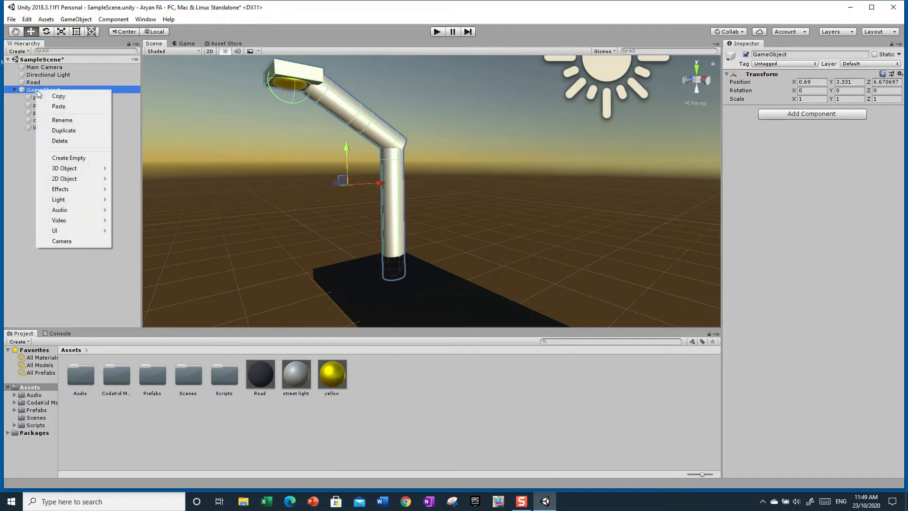
{"action": "left_click", "coordinate": [60, 142]}
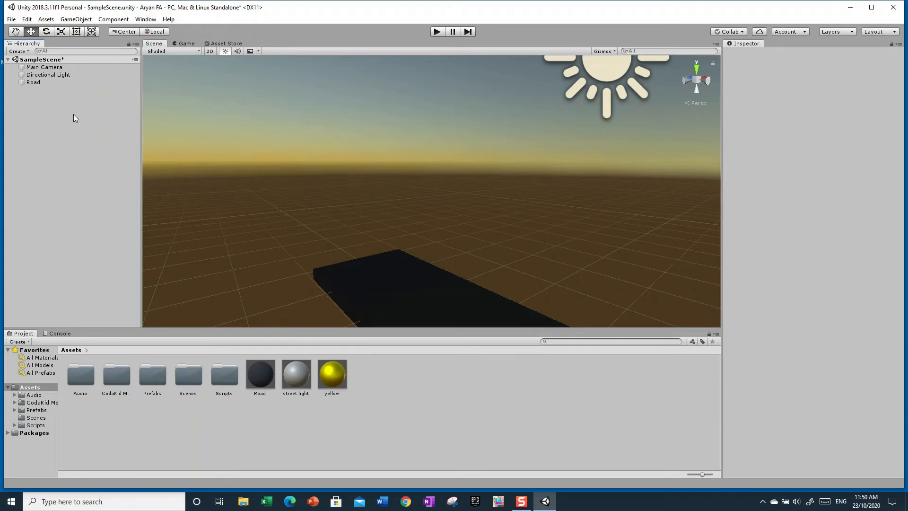
{"action": "key", "text": "ctrl+z"}
{"action": "right_click", "coordinate": [32, 90]}
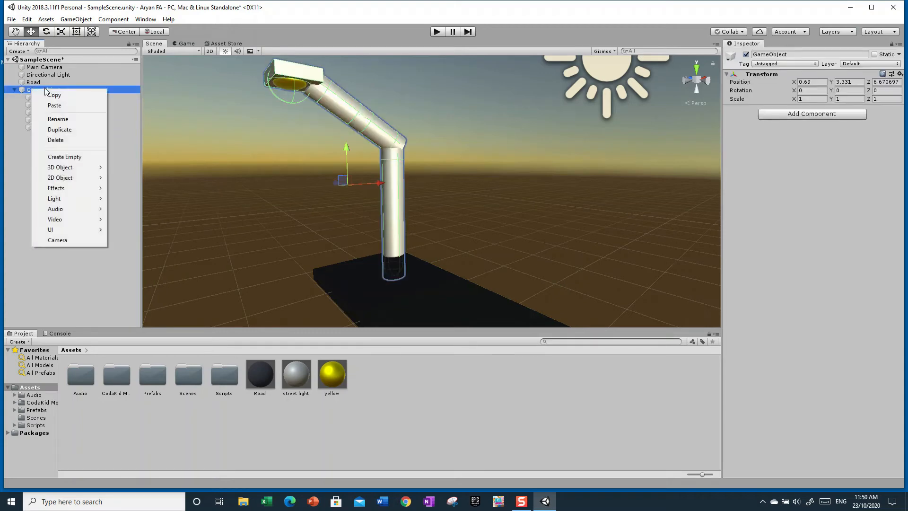
{"action": "left_click", "coordinate": [24, 146]}
{"action": "left_click", "coordinate": [17, 90]}
{"action": "left_click", "coordinate": [15, 90]}
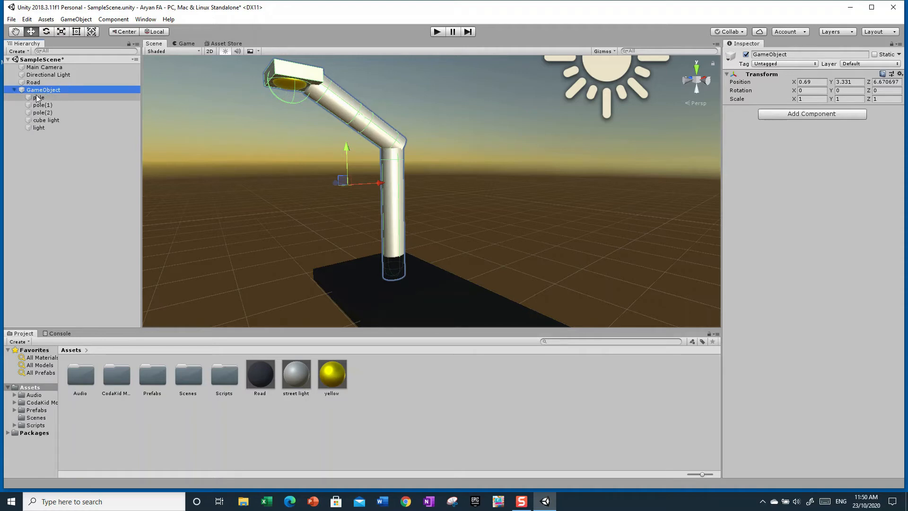
{"action": "left_click", "coordinate": [38, 98], "text": "ctrl"}
{"action": "left_click", "coordinate": [41, 105], "text": "ctrl"}
{"action": "left_click", "coordinate": [42, 113], "text": "ctrl"}
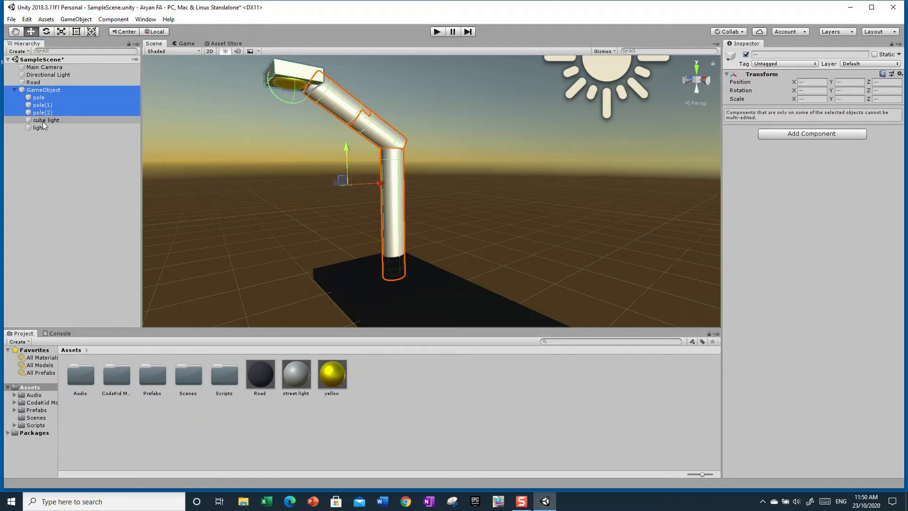
Select the street light's vertical pole and shift it along the road's direction to Z -4.045.
{"action": "double_click", "coordinate": [37, 90]}
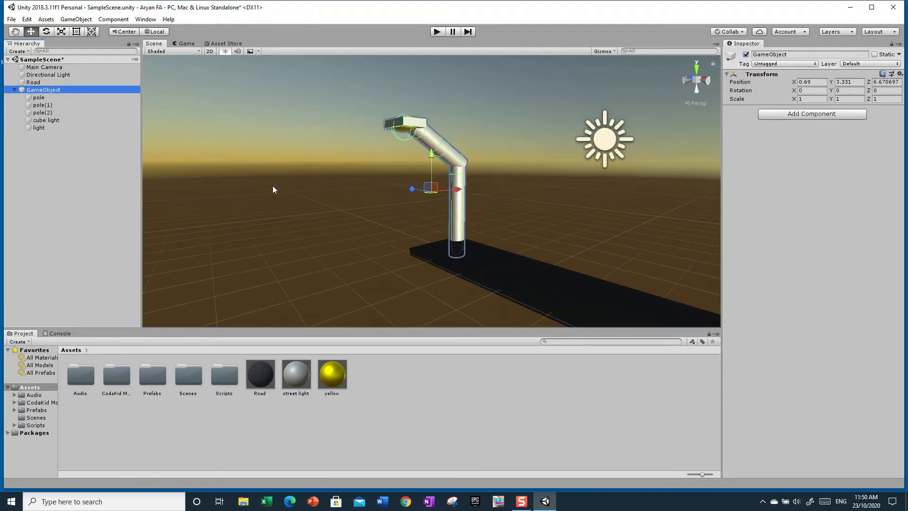
{"action": "right_click_drag", "start_coordinate": [266, 184], "coordinate": [339, 182]}
{"action": "left_click", "coordinate": [391, 166]}
{"action": "key", "text": "w"}
{"action": "key", "text": "a"}
{"action": "right_click_drag", "start_coordinate": [391, 166], "coordinate": [485, 181]}
{"action": "key", "text": "s"}
{"action": "left_click", "coordinate": [381, 166]}
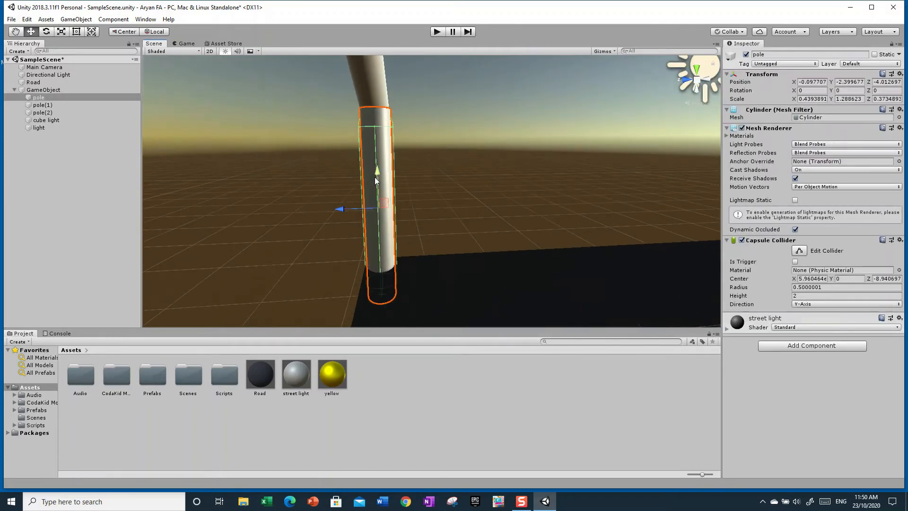
{"action": "mouse_move", "coordinate": [336, 208]}
{"action": "left_mouse_down"}
{"action": "mouse_move", "coordinate": [211, 182]}
{"action": "mouse_move", "coordinate": [334, 220]}
{"action": "left_mouse_up"}
Shift the vertical pole sideways to X 0.11 under the end of the slanted arm.
{"action": "left_click", "coordinate": [484, 190]}
{"action": "right_click_drag", "start_coordinate": [483, 190], "coordinate": [290, 181]}
{"action": "left_click", "coordinate": [394, 209]}
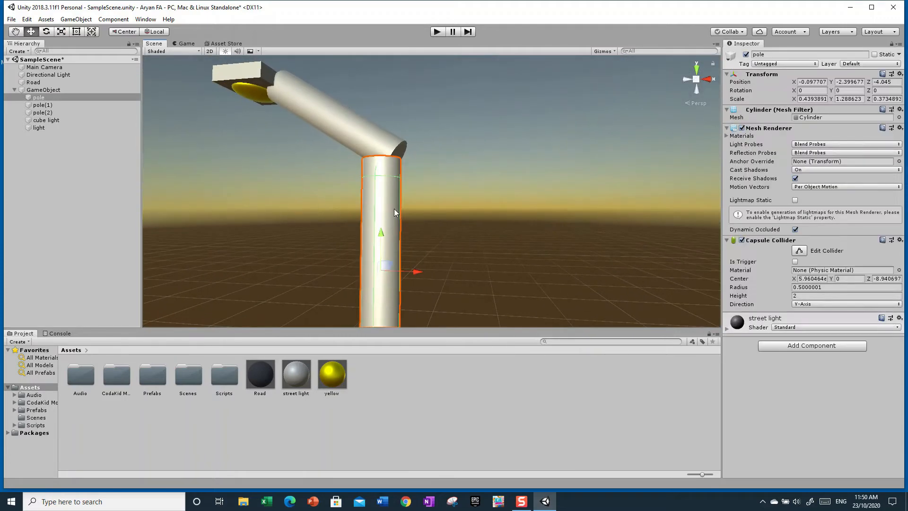
{"action": "left_click_drag", "start_coordinate": [419, 263], "coordinate": [435, 269]}
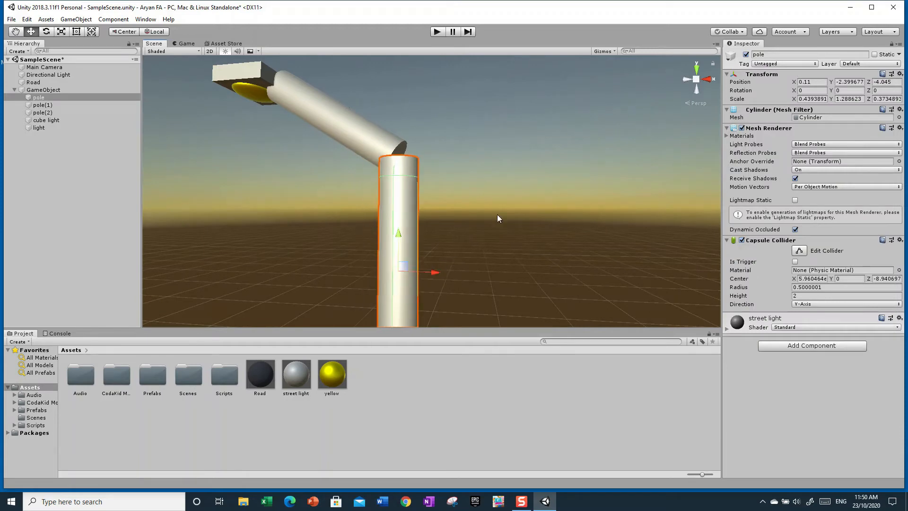
{"action": "left_click", "coordinate": [484, 208]}
{"action": "right_click_drag", "start_coordinate": [482, 198], "coordinate": [530, 232]}
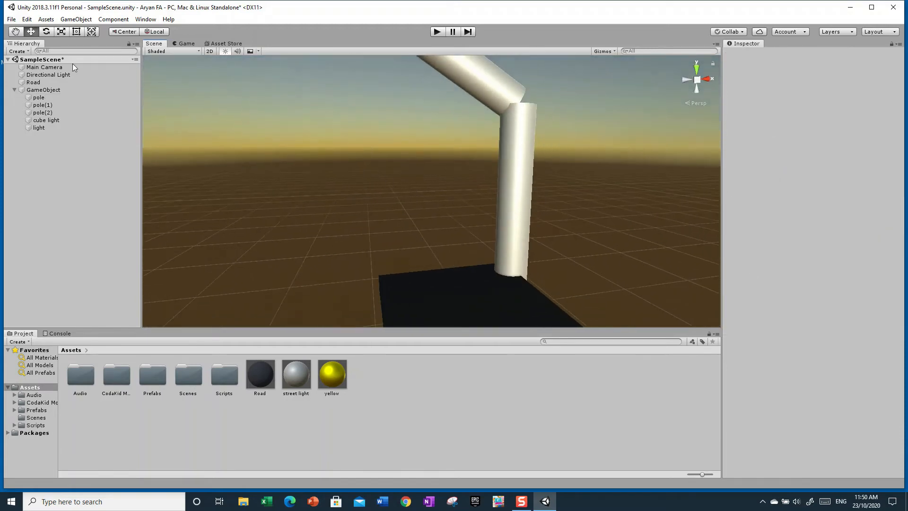
Collapse the GameObject's children in the hierarchy and rename the parent object as street light.
{"action": "left_click", "coordinate": [14, 90]}
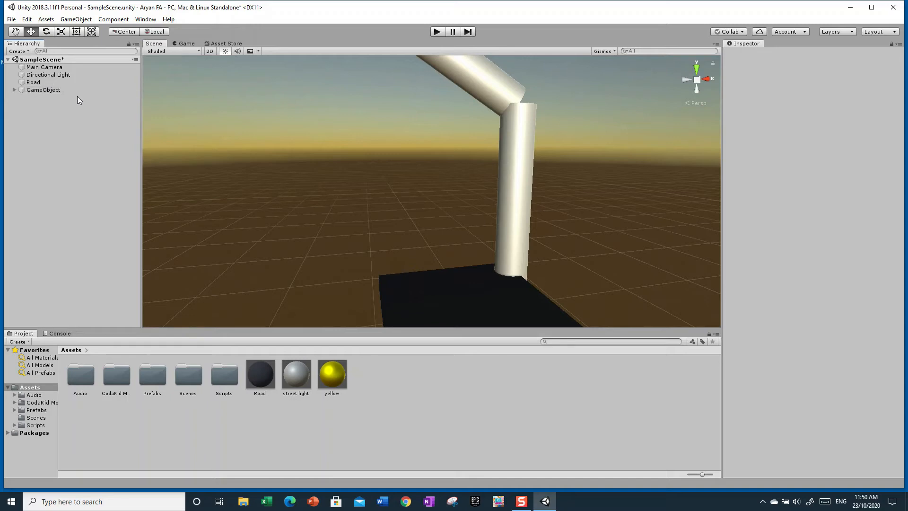
{"action": "right_click_drag", "start_coordinate": [151, 101], "coordinate": [284, 95]}
{"action": "key", "text": "s"}
{"action": "key", "text": "w"}
{"action": "key", "text": "s"}
{"action": "left_click", "coordinate": [49, 89]}
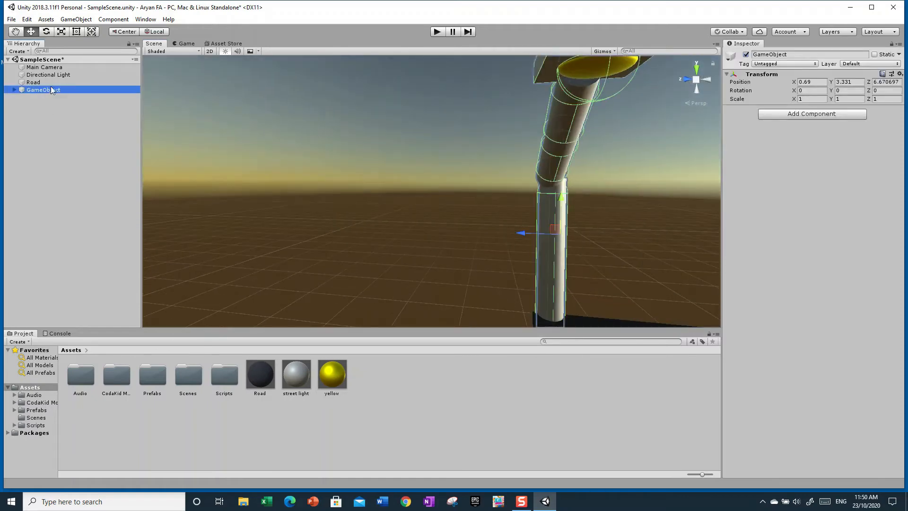
{"action": "left_click", "coordinate": [791, 56]}
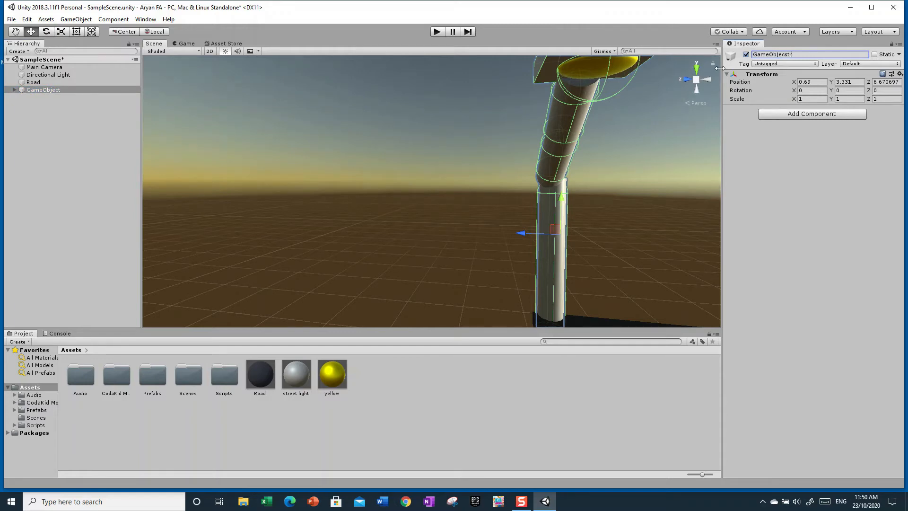
{"action": "key", "text": "BackSpace"}
{"action": "key", "text": "BackSpace"}
{"action": "key", "text": "BackSpace"}
{"action": "key", "text": "BackSpace"}
{"action": "key", "text": "BackSpace"}
{"action": "key", "text": "BackSpace"}
{"action": "key", "text": "BackSpace"}
{"action": "key", "text": "BackSpace"}
{"action": "key", "text": "BackSpace"}
{"action": "key", "text": "BackSpace"}
{"action": "key", "text": "BackSpace"}
{"action": "key", "text": "BackSpace"}
{"action": "key", "text": "BackSpace"}
{"action": "key", "text": "BackSpace"}
{"action": "key", "text": "Return"}
Create a prefab from the street light object in the project's Assets folder.
{"action": "left_click", "coordinate": [388, 242]}
{"action": "right_click_drag", "start_coordinate": [388, 242], "coordinate": [586, 274]}
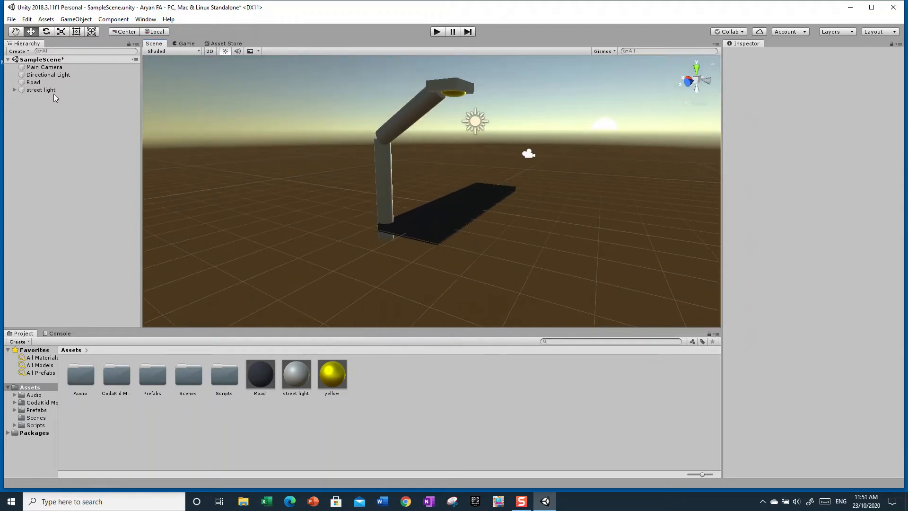
{"action": "left_click_drag", "start_coordinate": [50, 90], "coordinate": [400, 389]}
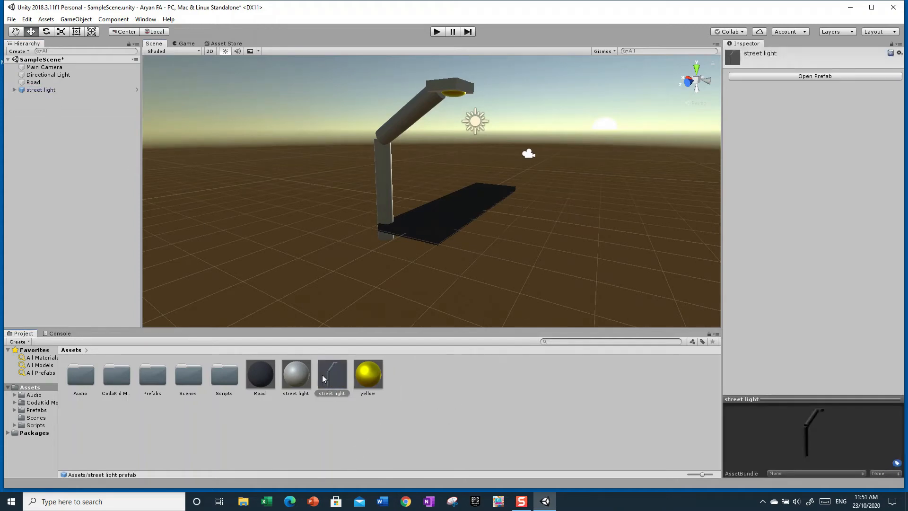
Add a second street light from the prefab above the road and move it to about X 3.27, Y 4, Z 2.09.
{"action": "left_click", "coordinate": [520, 245]}
{"action": "right_click_drag", "start_coordinate": [520, 245], "coordinate": [416, 227]}
{"action": "left_click_drag", "start_coordinate": [333, 374], "coordinate": [506, 254]}
{"action": "left_click_drag", "start_coordinate": [542, 217], "coordinate": [492, 231]}
{"action": "left_click_drag", "start_coordinate": [537, 173], "coordinate": [538, 111]}
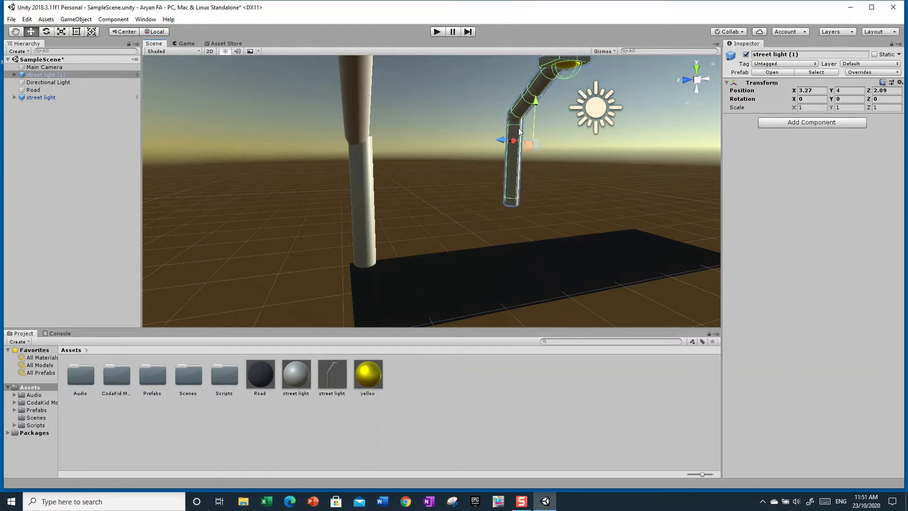
Move the second street light sideways to the road's edge in line with the first and lower its pole onto the road.
{"action": "left_click_drag", "start_coordinate": [511, 144], "coordinate": [469, 143]}
{"action": "left_click_drag", "start_coordinate": [469, 98], "coordinate": [466, 156]}
{"action": "left_click", "coordinate": [544, 143]}
{"action": "right_click_drag", "start_coordinate": [545, 143], "coordinate": [377, 272]}
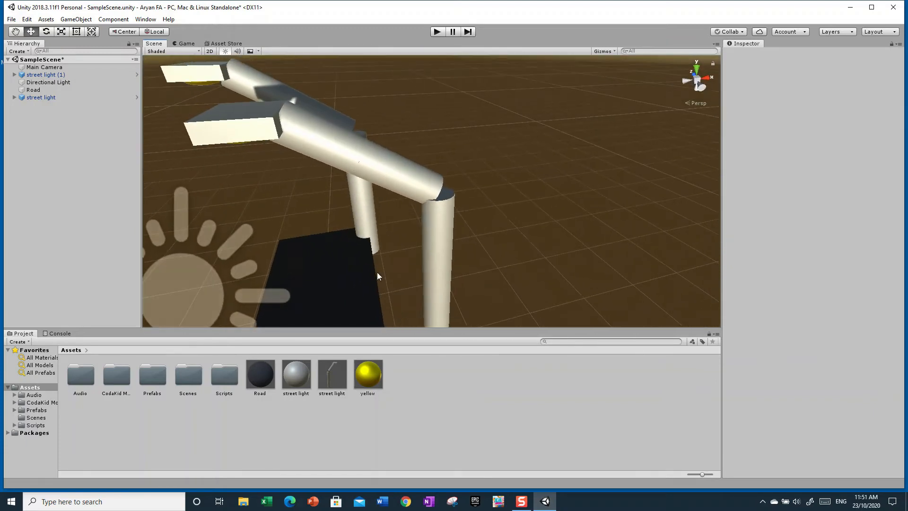
{"action": "left_click", "coordinate": [429, 280]}
{"action": "right_click_drag", "start_coordinate": [421, 246], "coordinate": [357, 196]}
{"action": "left_click_drag", "start_coordinate": [350, 204], "coordinate": [319, 189]}
Examine the placement of the two street lights along the road's edge from several viewpoints.
{"action": "left_click", "coordinate": [487, 190]}
{"action": "right_click_drag", "start_coordinate": [486, 191], "coordinate": [568, 168]}
{"action": "key", "text": "a"}
{"action": "key", "text": "s"}
{"action": "key", "text": "d"}
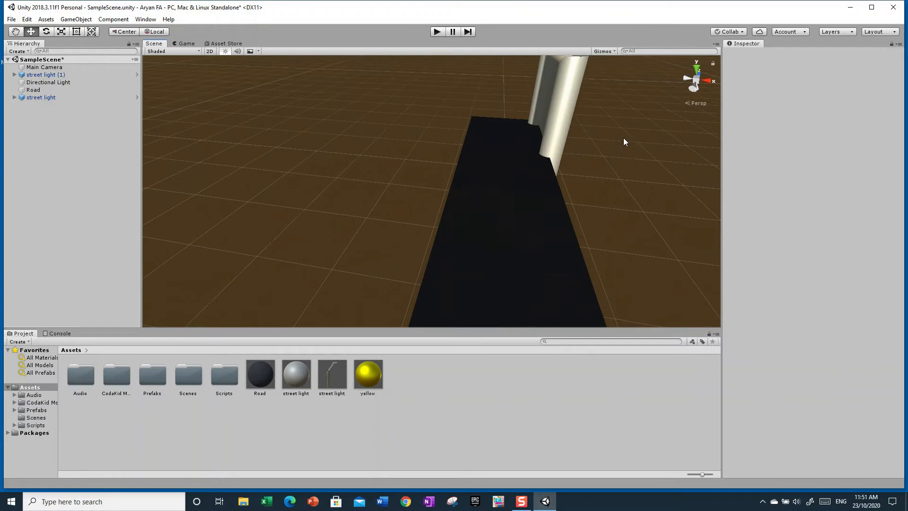
{"action": "left_click", "coordinate": [566, 127]}
{"action": "left_click_drag", "start_coordinate": [561, 126], "coordinate": [495, 127], "text": "alt"}
{"action": "left_click", "coordinate": [665, 172]}
{"action": "left_click_drag", "start_coordinate": [664, 172], "coordinate": [690, 243], "text": "alt"}
Add a third street light from the prefab and position it on the road's edge at X 0.786, Y 3.316, Z 2.099.
{"action": "left_click_drag", "start_coordinate": [336, 360], "coordinate": [554, 92]}
{"action": "right_click_drag", "start_coordinate": [531, 176], "coordinate": [668, 126]}
{"action": "left_click_drag", "start_coordinate": [338, 369], "coordinate": [518, 177]}
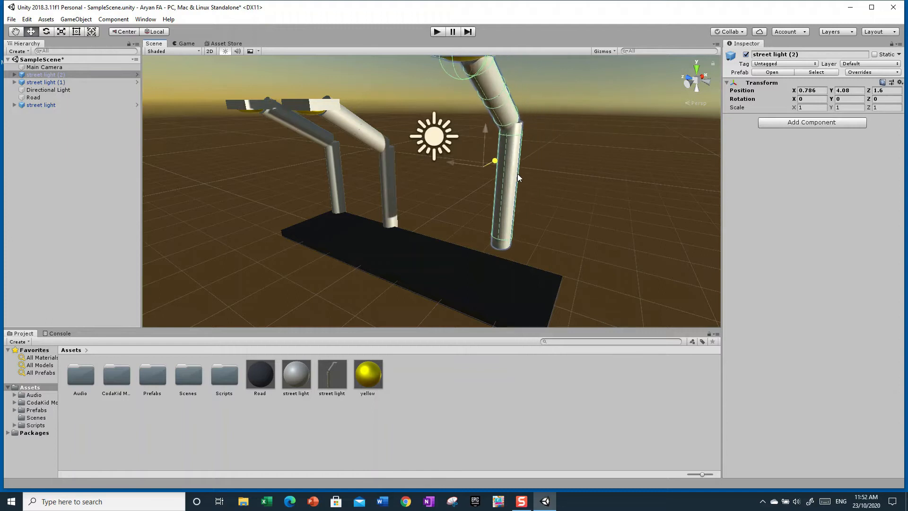
{"action": "left_click_drag", "start_coordinate": [486, 143], "coordinate": [469, 169]}
{"action": "left_click_drag", "start_coordinate": [456, 204], "coordinate": [431, 194]}
Add a fourth street light from the prefab beyond the road's end, move it to X 3.47, Y 5.63, Z -7.7, and delete it.
{"action": "left_click_drag", "start_coordinate": [327, 378], "coordinate": [617, 194]}
{"action": "mouse_move", "coordinate": [614, 246]}
{"action": "right_mouse_down"}
{"action": "mouse_move", "coordinate": [641, 225]}
{"action": "mouse_move", "coordinate": [751, 300]}
{"action": "mouse_move", "coordinate": [632, 242]}
{"action": "right_mouse_up"}
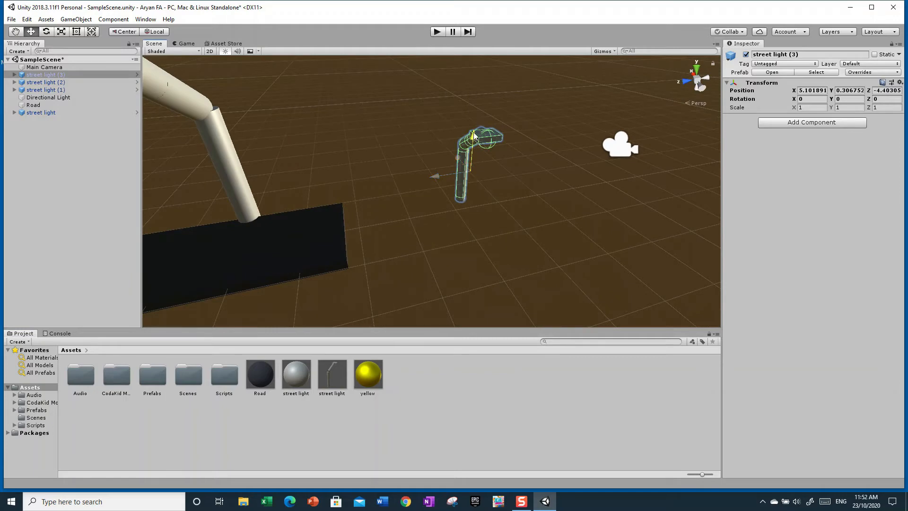
{"action": "left_click_drag", "start_coordinate": [472, 141], "coordinate": [472, 95]}
{"action": "right_click_drag", "start_coordinate": [471, 95], "coordinate": [470, 122]}
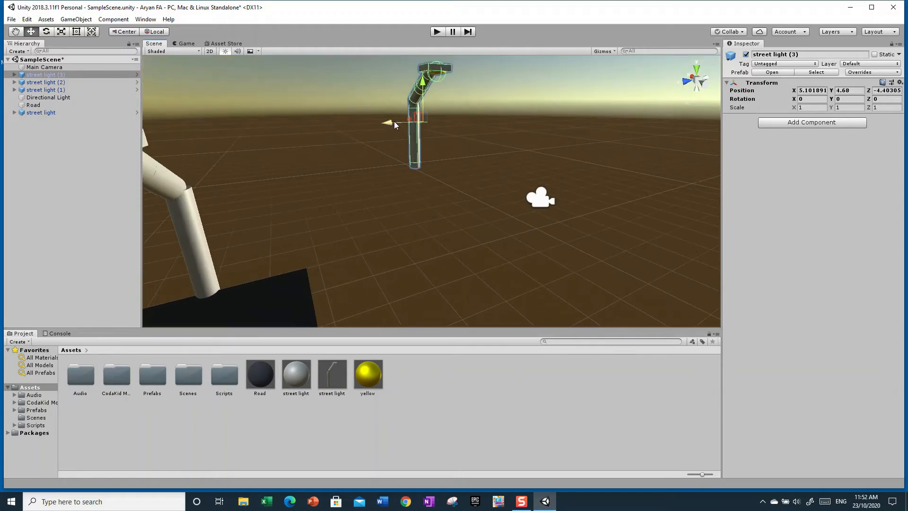
{"action": "left_click_drag", "start_coordinate": [420, 115], "coordinate": [526, 149]}
{"action": "key", "text": "f"}
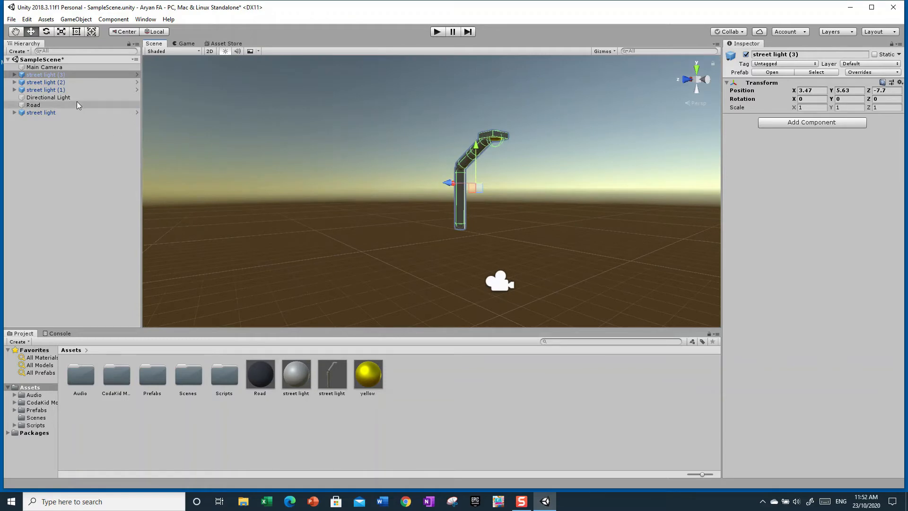
{"action": "right_click", "coordinate": [38, 77]}
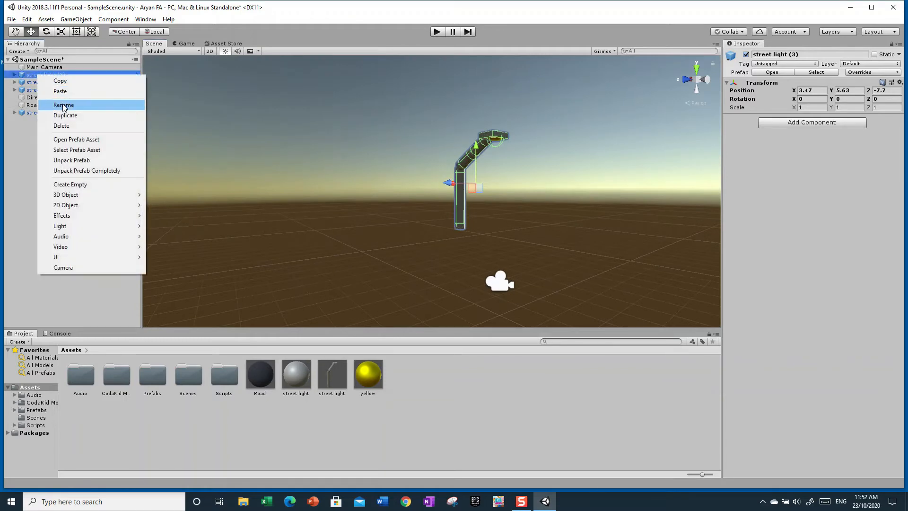
{"action": "left_click", "coordinate": [61, 126]}
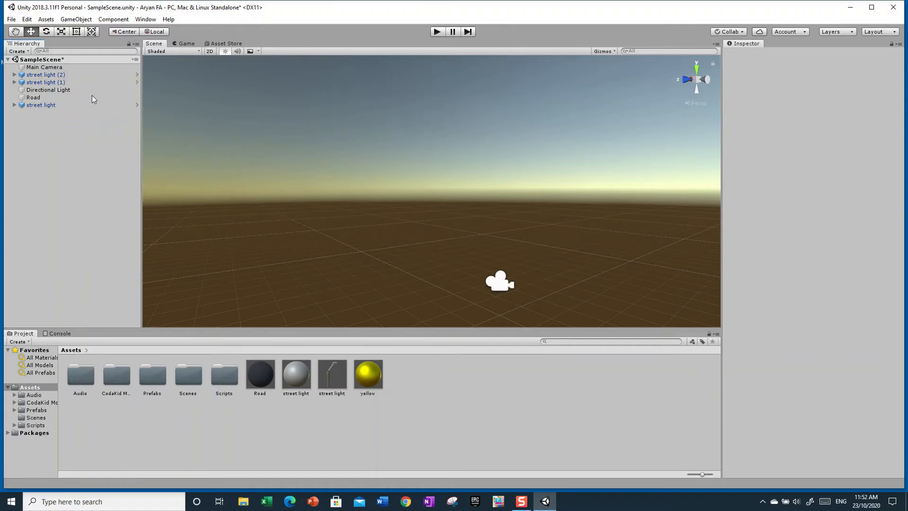
Move street light (2) and street light (1) farther along the road's edge, away from the original street light.
{"action": "left_click_drag", "start_coordinate": [166, 144], "coordinate": [354, 318], "text": "alt"}
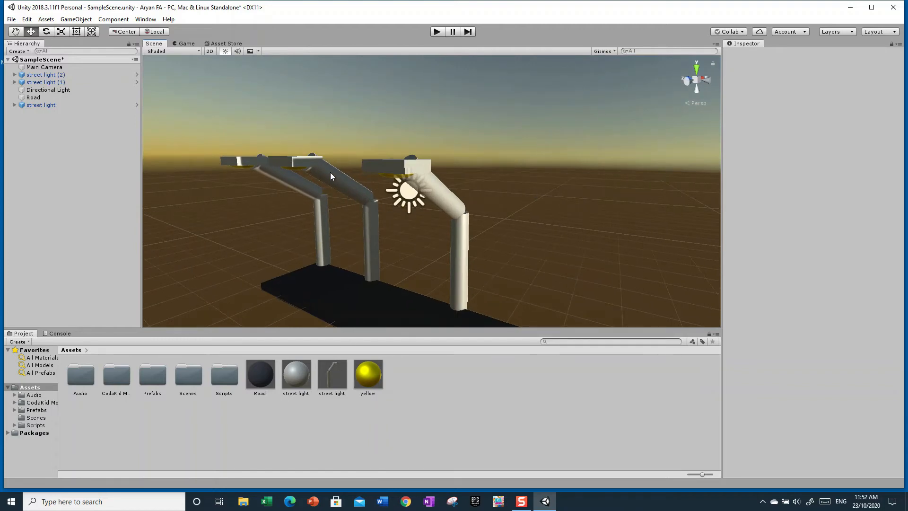
{"action": "left_click", "coordinate": [447, 194]}
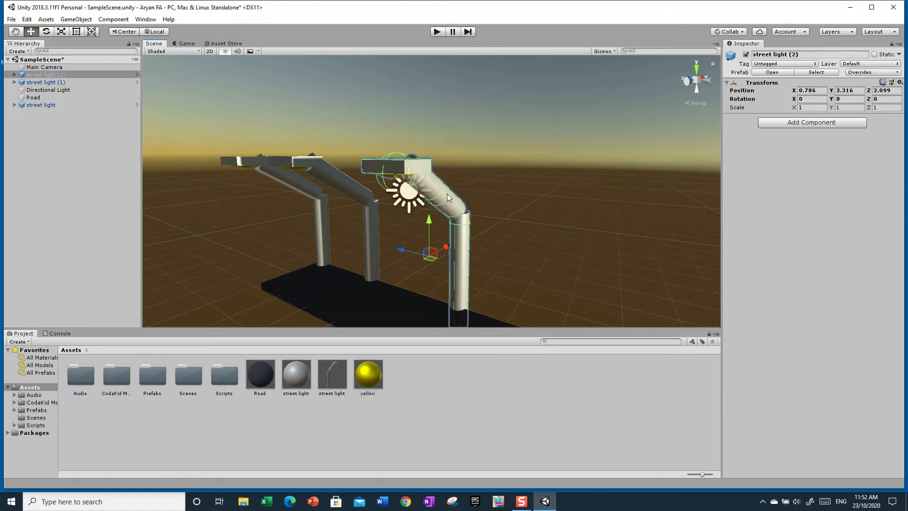
{"action": "left_click_drag", "start_coordinate": [543, 193], "coordinate": [516, 202], "text": "alt"}
{"action": "left_click", "coordinate": [345, 218]}
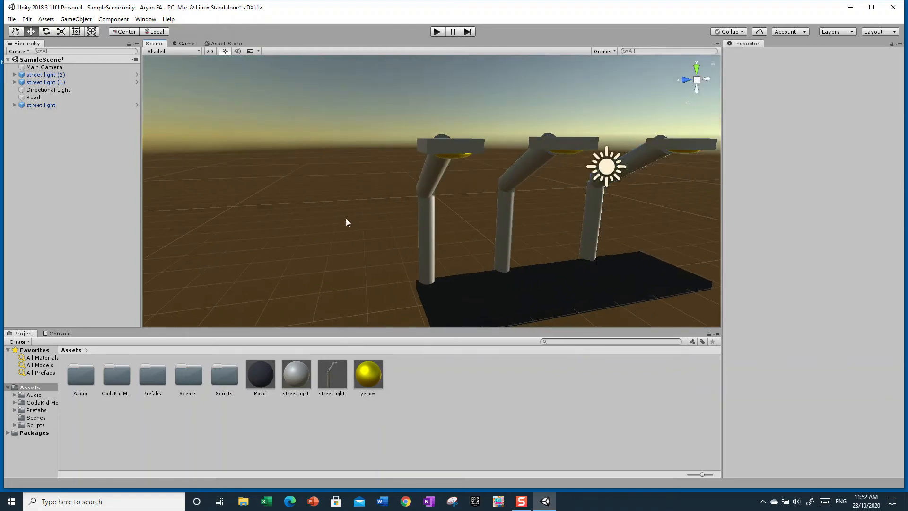
{"action": "mouse_move", "coordinate": [365, 215]}
{"action": "left_mouse_down", "text": "alt"}
{"action": "mouse_move", "coordinate": [326, 215]}
{"action": "mouse_move", "coordinate": [372, 221]}
{"action": "left_mouse_up", "text": "alt"}
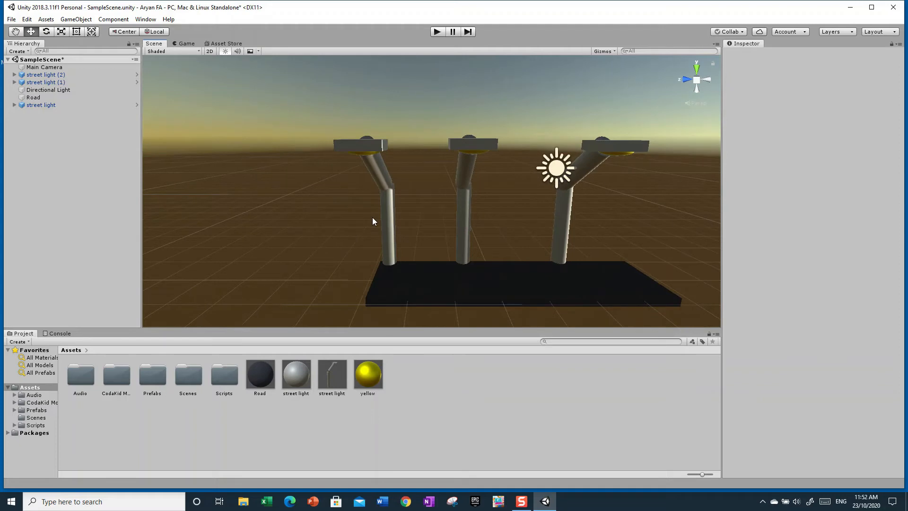
{"action": "left_click", "coordinate": [563, 216]}
{"action": "mouse_move", "coordinate": [557, 220]}
{"action": "left_mouse_down"}
{"action": "mouse_move", "coordinate": [546, 219]}
{"action": "mouse_move", "coordinate": [565, 223]}
{"action": "left_mouse_up"}
{"action": "left_click", "coordinate": [468, 219]}
{"action": "left_click_drag", "start_coordinate": [424, 218], "coordinate": [473, 222]}
Move the original street light along the road's edge to Z 5.56, closer to the other two.
{"action": "left_click", "coordinate": [383, 213]}
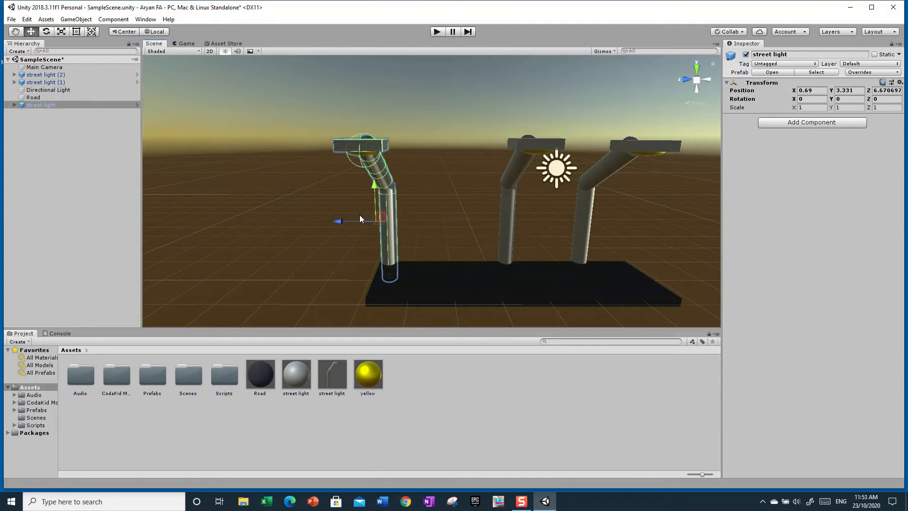
{"action": "left_click_drag", "start_coordinate": [353, 217], "coordinate": [387, 226]}
{"action": "left_click", "coordinate": [417, 197]}
{"action": "left_click", "coordinate": [424, 222]}
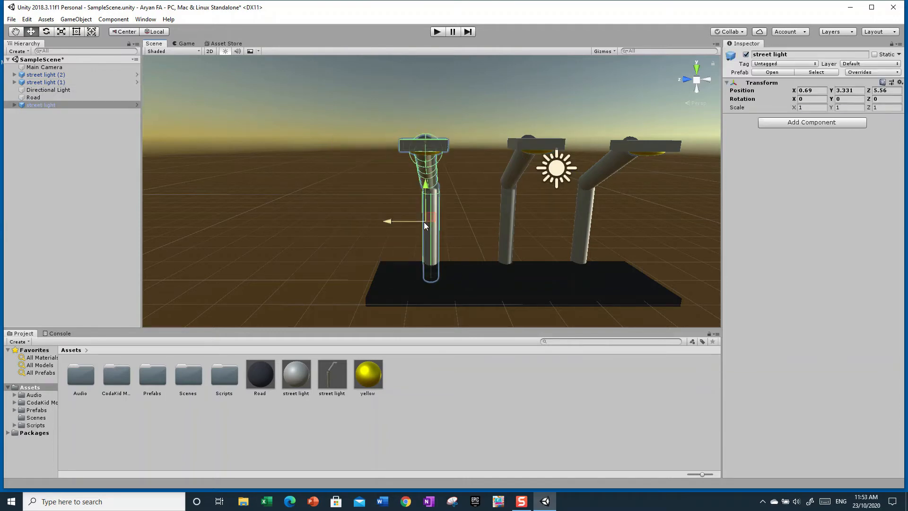
{"action": "left_click", "coordinate": [325, 219]}
{"action": "left_click_drag", "start_coordinate": [299, 222], "coordinate": [520, 289], "text": "alt"}
{"action": "left_click", "coordinate": [366, 222]}
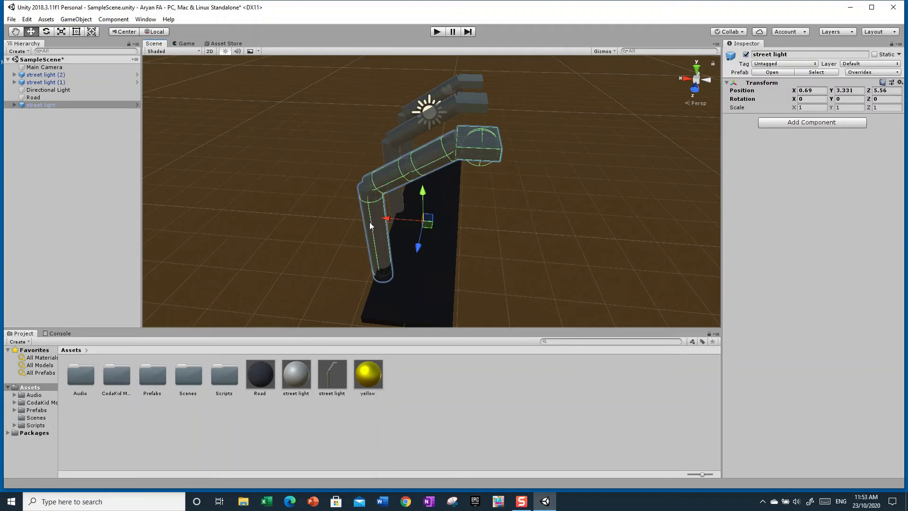
{"action": "left_click", "coordinate": [547, 237]}
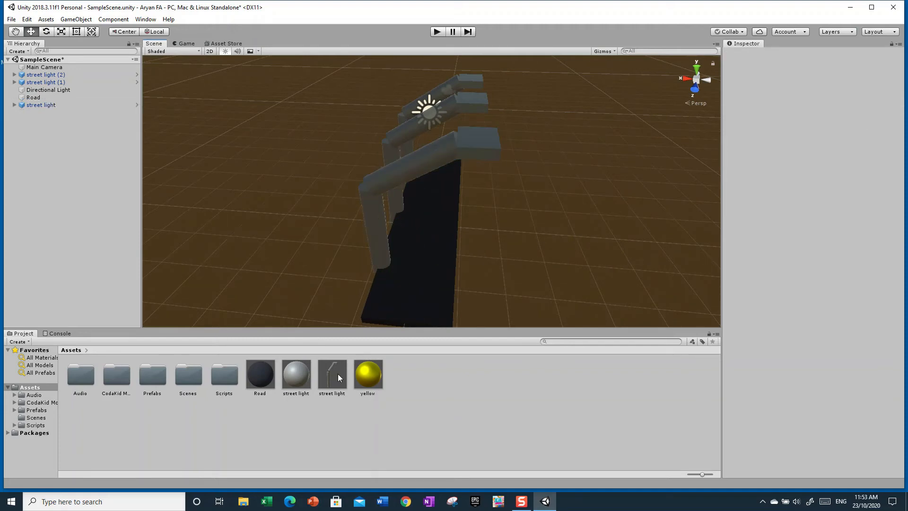
{"action": "left_click", "coordinate": [384, 228]}
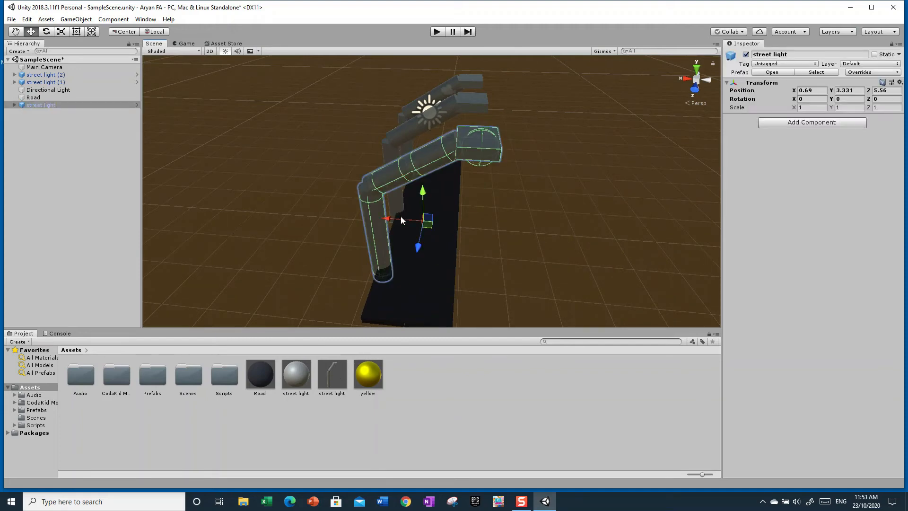
{"action": "left_click", "coordinate": [549, 236]}
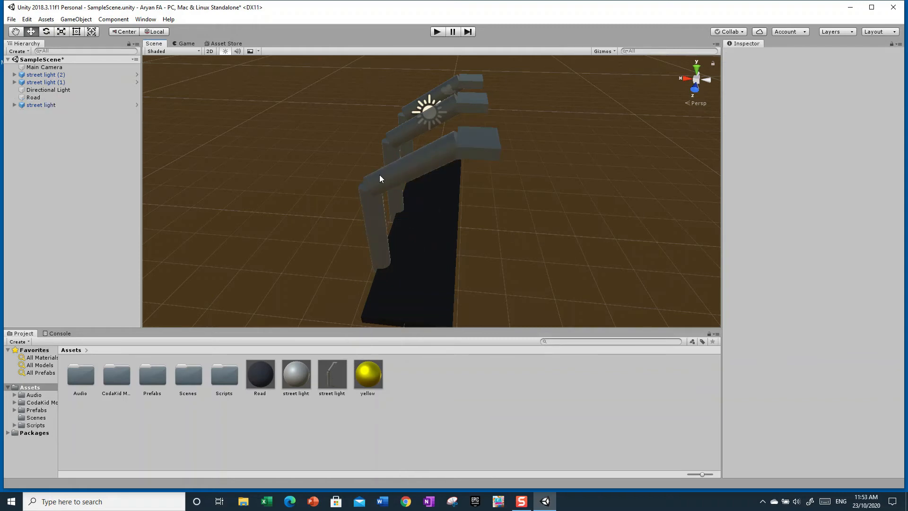
{"action": "right_click_drag", "start_coordinate": [544, 202], "coordinate": [597, 197]}
{"action": "key", "text": "a"}
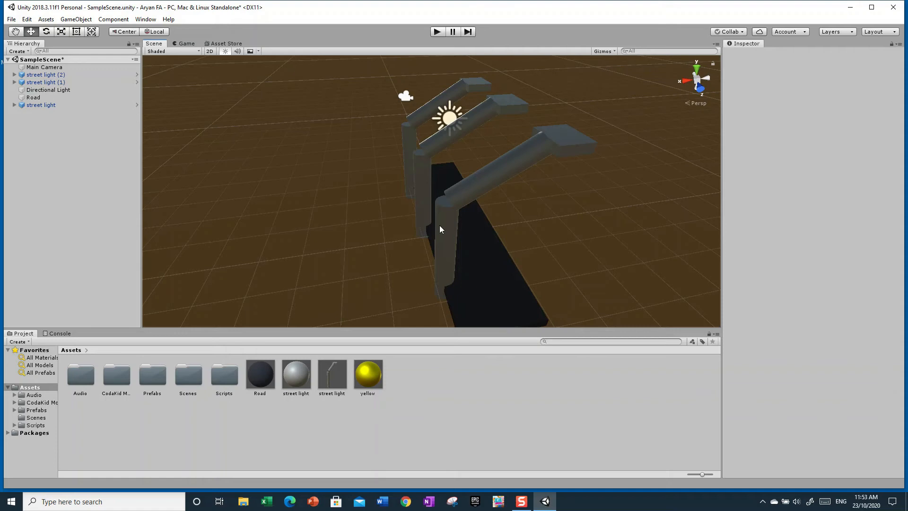
{"action": "right_click_drag", "start_coordinate": [492, 260], "coordinate": [450, 282]}
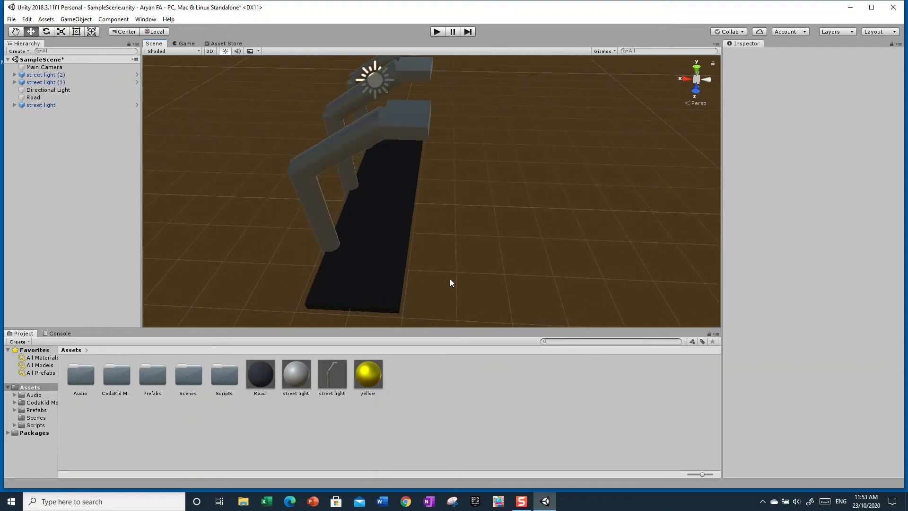
Open the street light prefab for editing.
{"action": "left_click", "coordinate": [328, 367]}
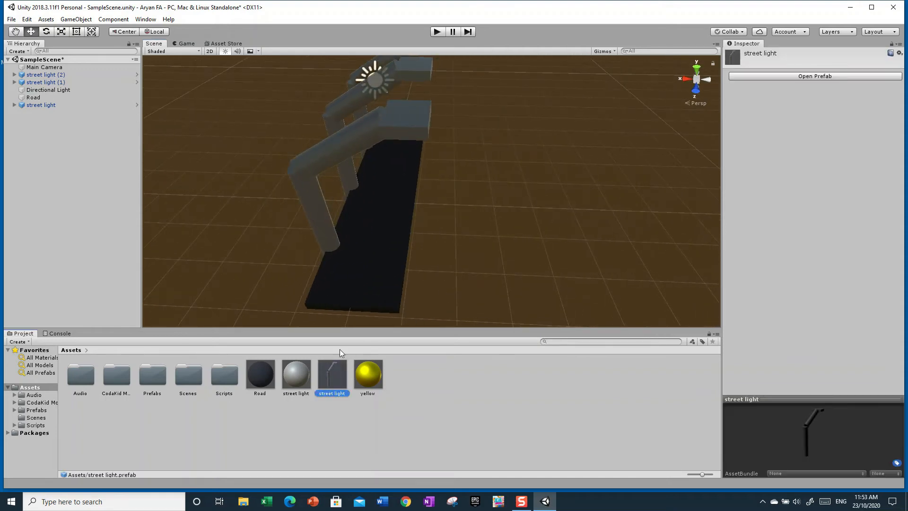
{"action": "left_click", "coordinate": [444, 409]}
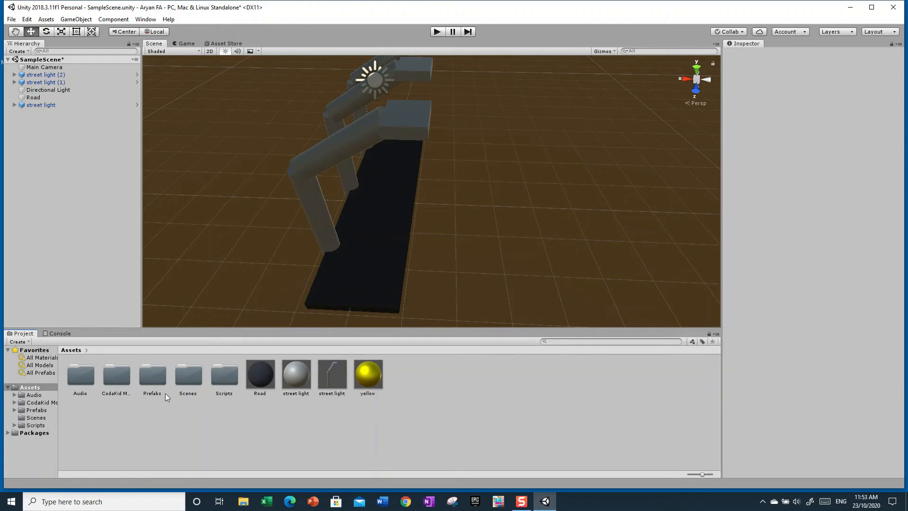
{"action": "left_click", "coordinate": [329, 384]}
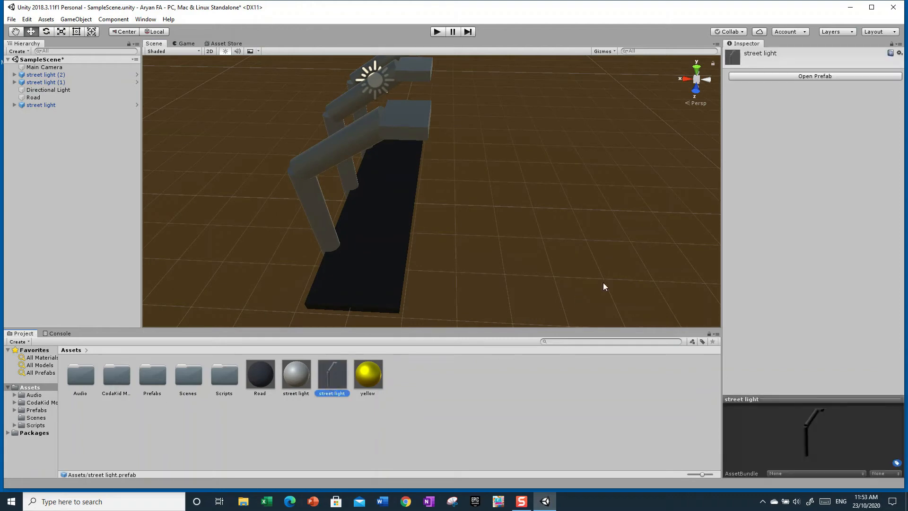
{"action": "left_click", "coordinate": [806, 75]}
{"action": "left_click_drag", "start_coordinate": [674, 144], "coordinate": [510, 152], "text": "alt"}
{"action": "left_click", "coordinate": [553, 178]}
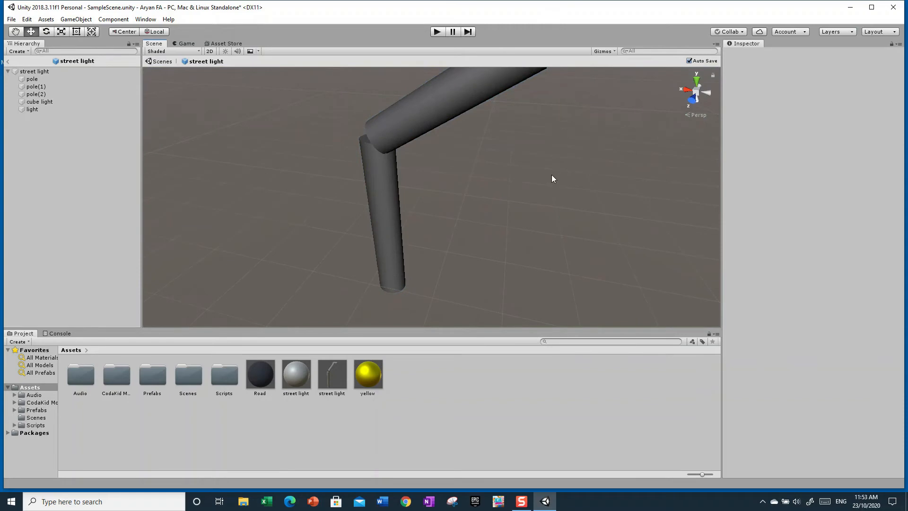
Raise the prefab's vertical pole to Y -2.272 so its top end overlaps the lower end of the angled arm.
{"action": "left_click", "coordinate": [384, 186]}
{"action": "left_click", "coordinate": [495, 187]}
{"action": "left_click_drag", "start_coordinate": [488, 161], "coordinate": [456, 195], "text": "alt"}
{"action": "left_click", "coordinate": [486, 151]}
{"action": "left_click", "coordinate": [393, 189]}
{"action": "left_click", "coordinate": [435, 202]}
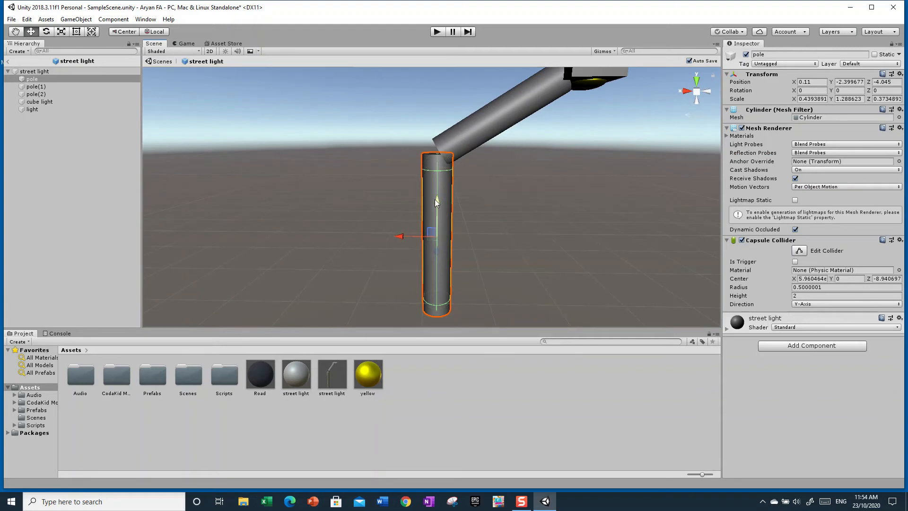
{"action": "left_click_drag", "start_coordinate": [436, 202], "coordinate": [436, 120]}
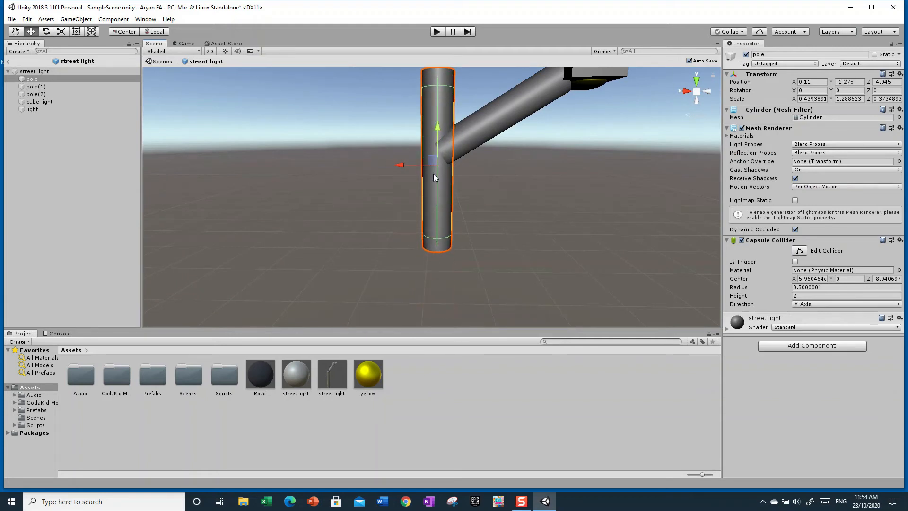
{"action": "left_click_drag", "start_coordinate": [436, 124], "coordinate": [438, 190]}
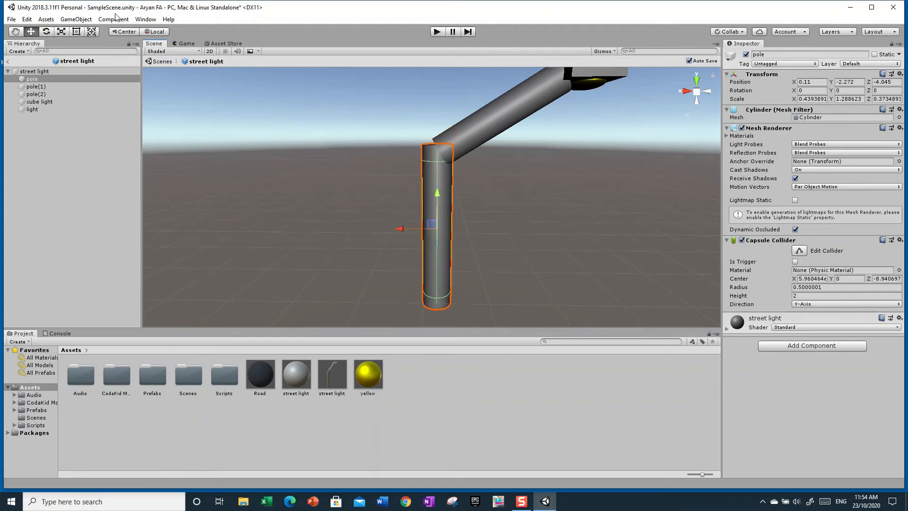
Scale the prefab's vertical pole along Y so it extends above the angled arm, and return to the scene.
{"action": "left_click", "coordinate": [76, 33]}
{"action": "left_click", "coordinate": [61, 32]}
{"action": "left_click_drag", "start_coordinate": [437, 192], "coordinate": [441, 169]}
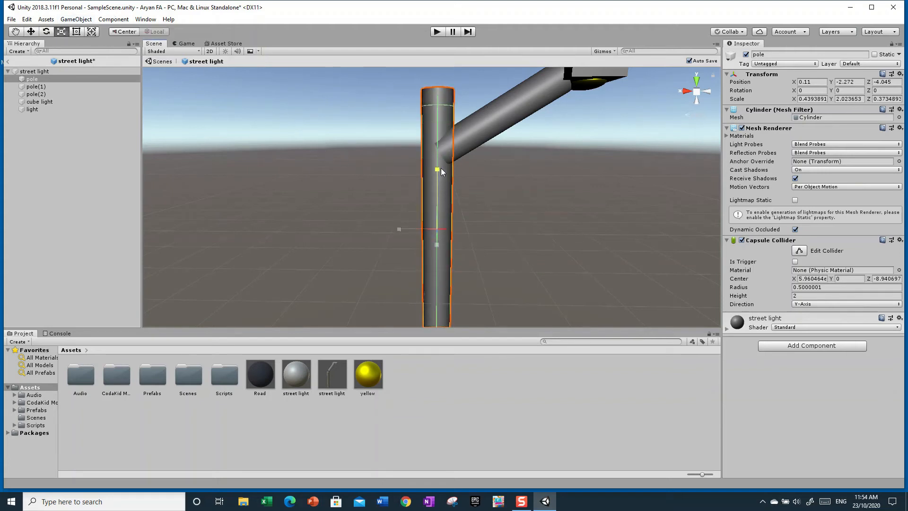
{"action": "left_click", "coordinate": [551, 187]}
{"action": "mouse_move", "coordinate": [550, 187]}
{"action": "right_mouse_down"}
{"action": "mouse_move", "coordinate": [519, 196]}
{"action": "mouse_move", "coordinate": [431, 178]}
{"action": "mouse_move", "coordinate": [476, 174]}
{"action": "mouse_move", "coordinate": [541, 193]}
{"action": "right_mouse_up"}
{"action": "key", "text": "z"}
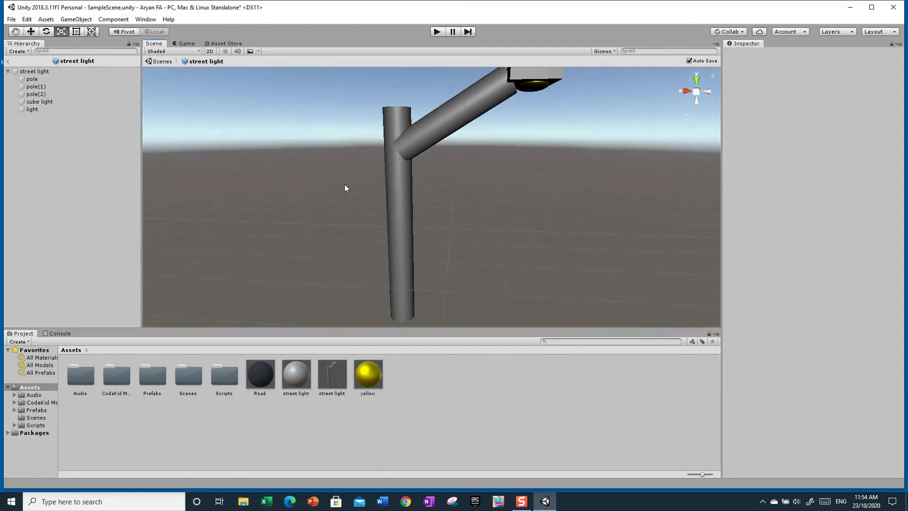
{"action": "right_click_drag", "start_coordinate": [482, 154], "coordinate": [523, 101]}
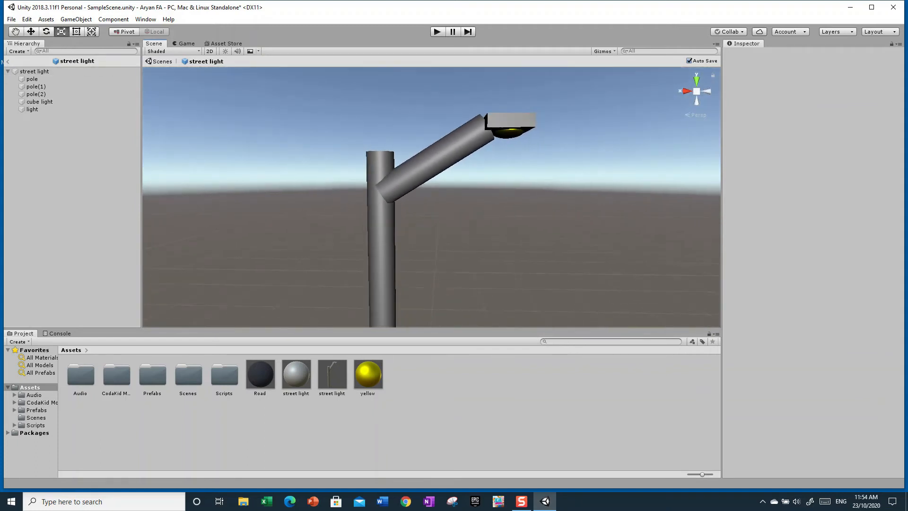
{"action": "left_click", "coordinate": [8, 61]}
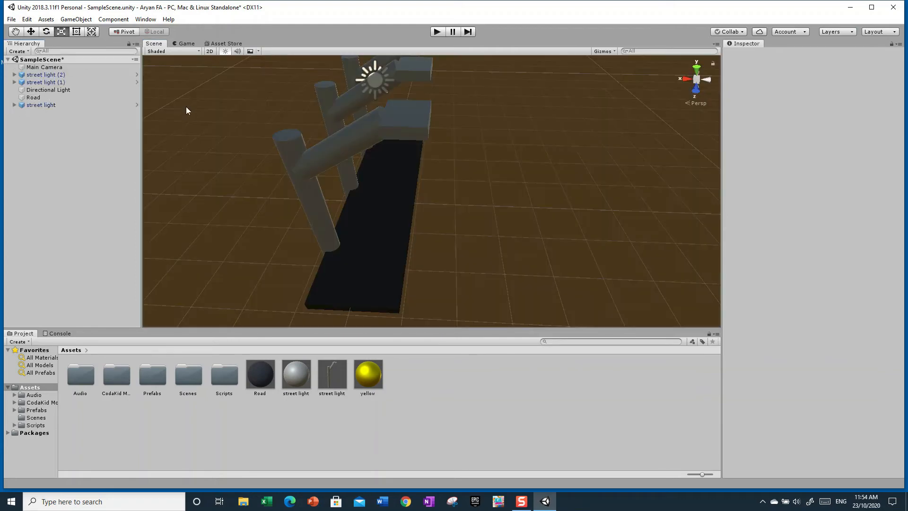
{"action": "mouse_move", "coordinate": [468, 162]}
{"action": "left_mouse_down", "text": "alt"}
{"action": "mouse_move", "coordinate": [484, 158]}
{"action": "mouse_move", "coordinate": [458, 127]}
{"action": "mouse_move", "coordinate": [508, 133]}
{"action": "mouse_move", "coordinate": [481, 153]}
{"action": "left_mouse_up", "text": "alt"}
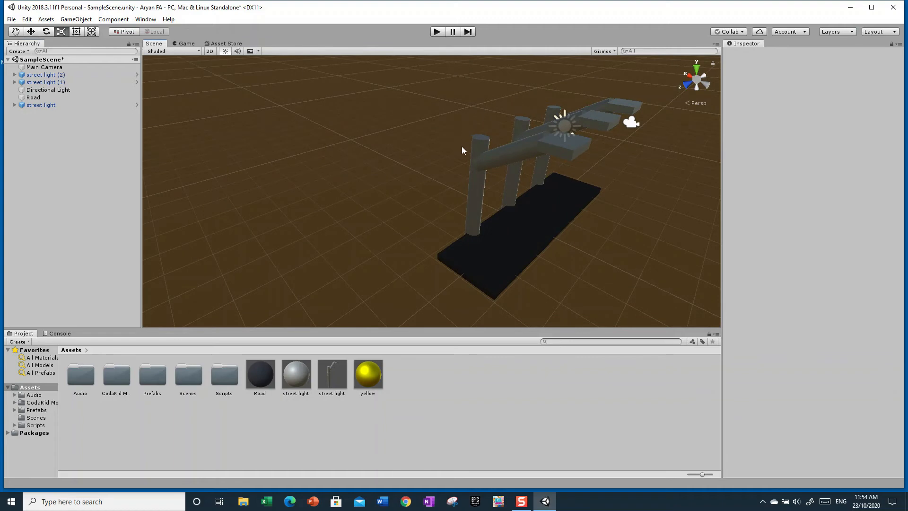
Reopen the street light prefab, shorten the vertical pole to end at the angled arm's joint, and return to the scene.
{"action": "left_click", "coordinate": [331, 373]}
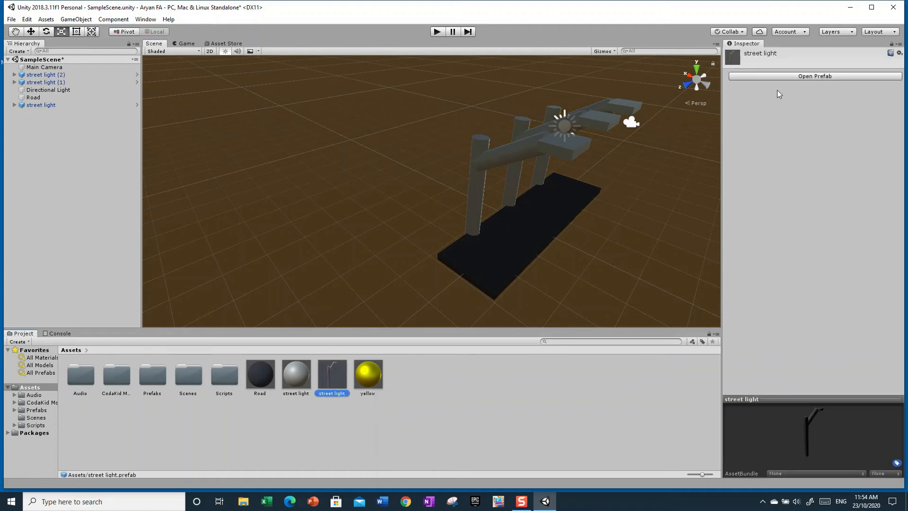
{"action": "left_click", "coordinate": [778, 77]}
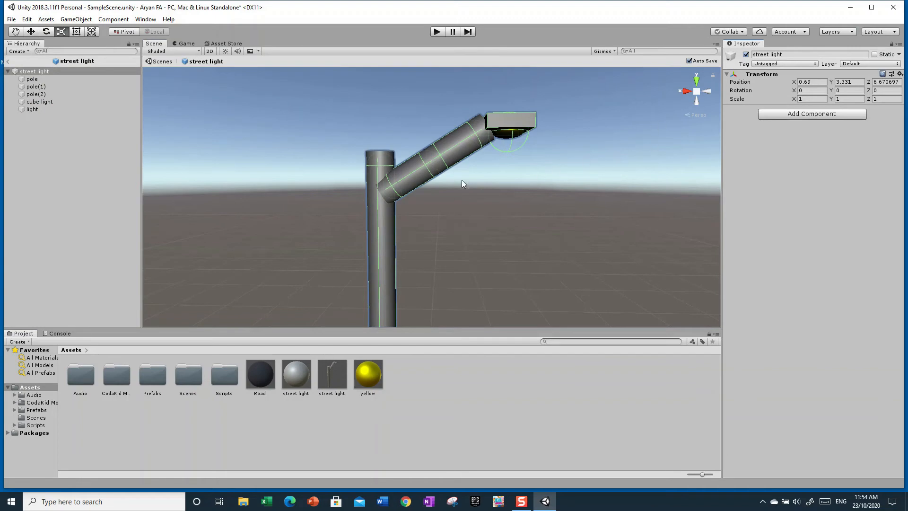
{"action": "left_click", "coordinate": [379, 164]}
{"action": "left_click_drag", "start_coordinate": [381, 228], "coordinate": [382, 236]}
{"action": "left_click", "coordinate": [500, 229]}
{"action": "left_click_drag", "start_coordinate": [500, 229], "coordinate": [479, 241], "text": "alt"}
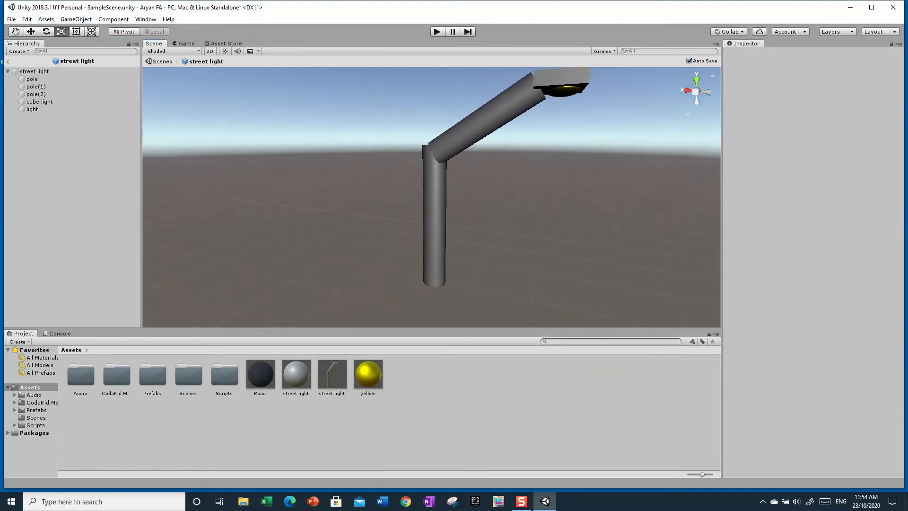
{"action": "left_click", "coordinate": [7, 62]}
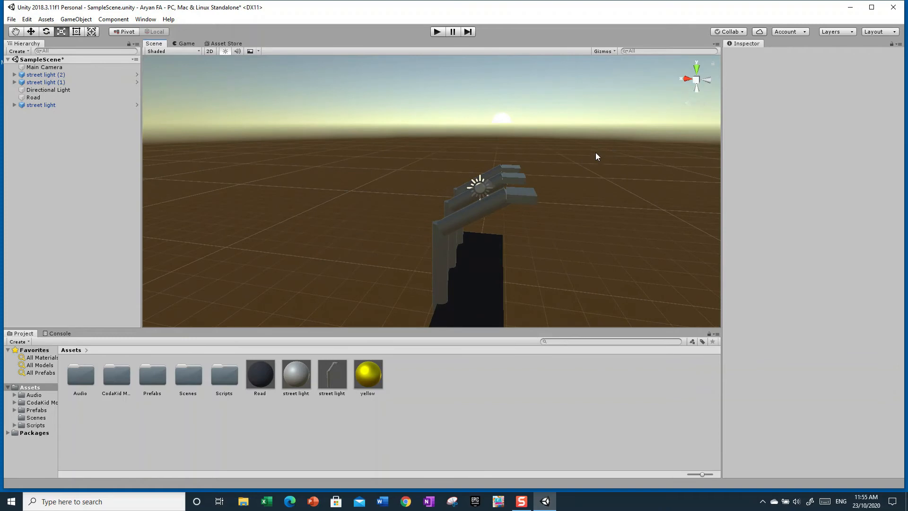
Examine the three updated street lights along the road from several angles.
{"action": "left_click_drag", "start_coordinate": [598, 172], "coordinate": [719, 188], "text": "alt"}
{"action": "left_click", "coordinate": [506, 201]}
{"action": "mouse_move", "coordinate": [544, 180]}
{"action": "right_mouse_down"}
{"action": "mouse_move", "coordinate": [534, 190]}
{"action": "mouse_move", "coordinate": [517, 179]}
{"action": "mouse_move", "coordinate": [506, 185]}
{"action": "mouse_move", "coordinate": [553, 176]}
{"action": "right_mouse_up"}
{"action": "key", "text": "d"}
{"action": "left_click", "coordinate": [534, 189]}
{"action": "key", "text": "w"}
{"action": "key", "text": "a"}
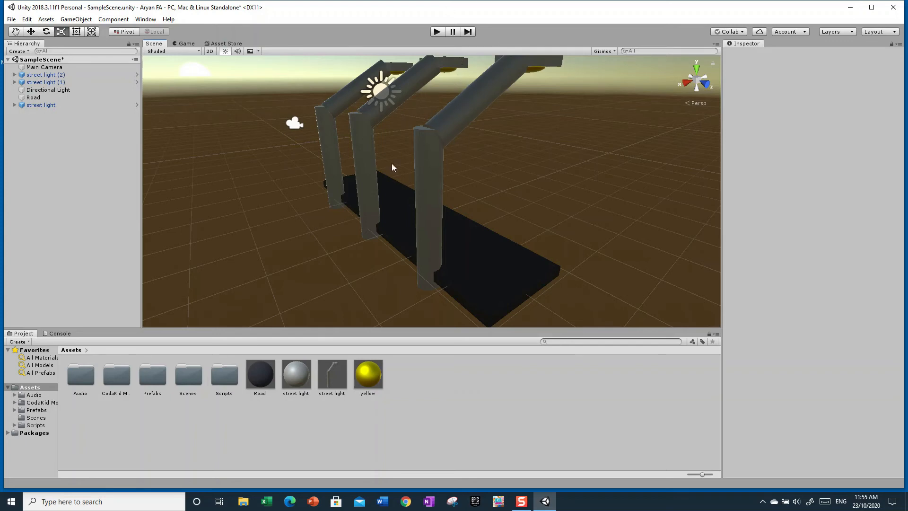
{"action": "left_click", "coordinate": [425, 162]}
{"action": "left_click", "coordinate": [551, 133]}
{"action": "left_click_drag", "start_coordinate": [608, 81], "coordinate": [562, 92], "text": "alt"}
{"action": "left_click_drag", "start_coordinate": [505, 99], "coordinate": [457, 118], "text": "alt"}
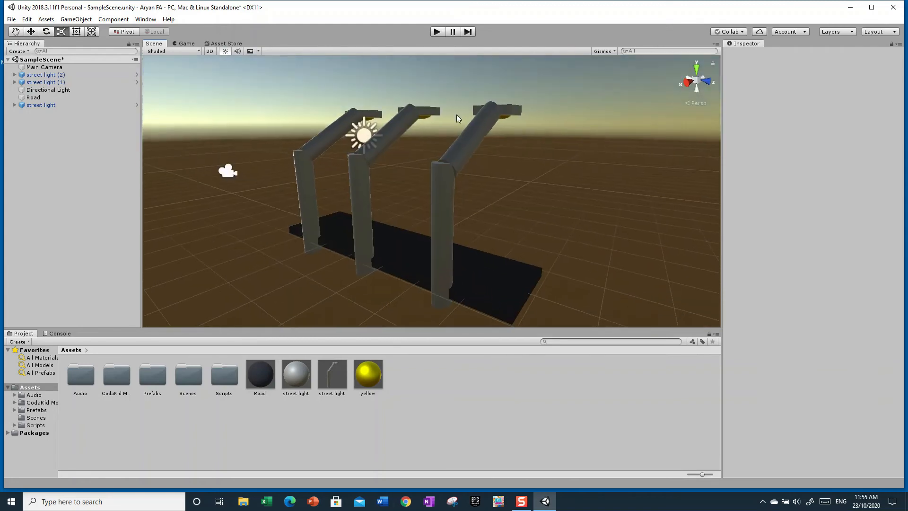
{"action": "left_click", "coordinate": [456, 165]}
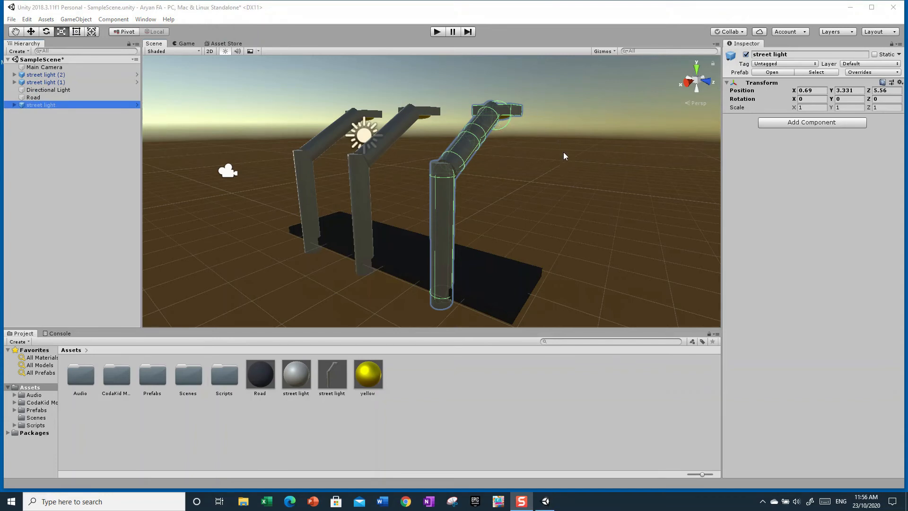
{"action": "left_click", "coordinate": [564, 152]}
{"action": "left_click_drag", "start_coordinate": [565, 154], "coordinate": [488, 165], "text": "alt"}
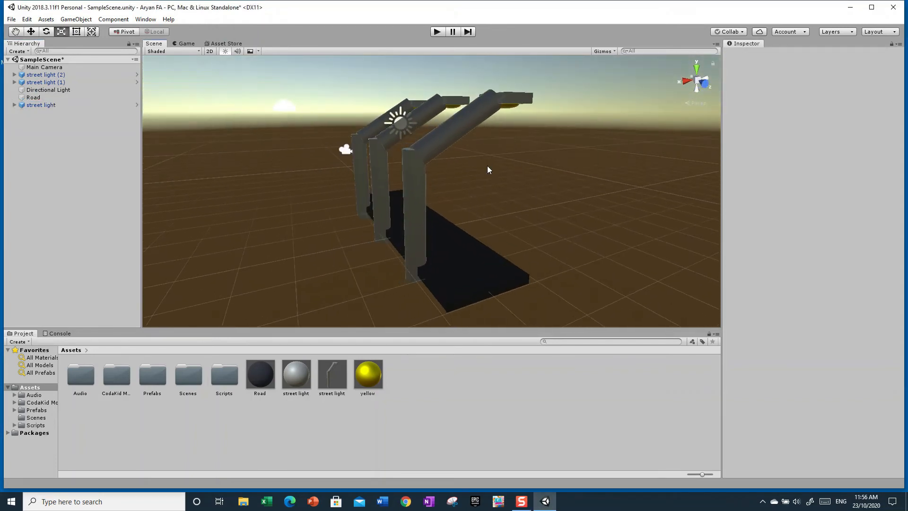
Expand the original street light's group and go through its pole, pole(1), pole(2), cube light and light parts.
{"action": "left_click", "coordinate": [419, 149]}
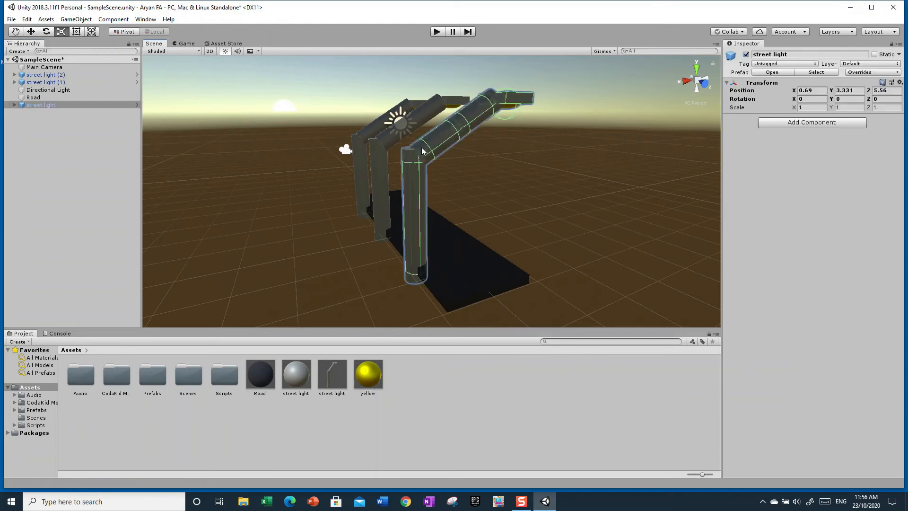
{"action": "left_click", "coordinate": [15, 105]}
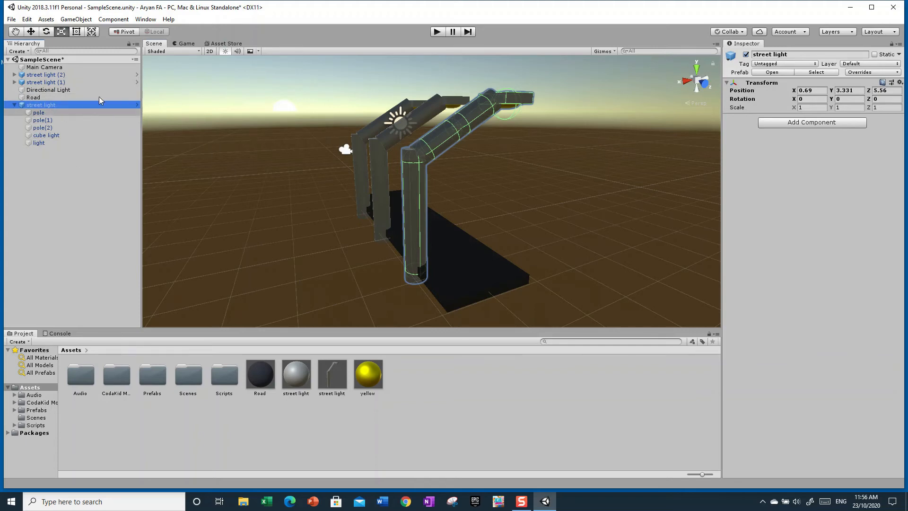
{"action": "left_click", "coordinate": [49, 135]}
{"action": "left_click", "coordinate": [44, 105]}
{"action": "left_click", "coordinate": [43, 113]}
{"action": "left_click", "coordinate": [42, 120]}
{"action": "left_click", "coordinate": [41, 127]}
{"action": "left_click", "coordinate": [40, 135]}
{"action": "left_click", "coordinate": [52, 142]}
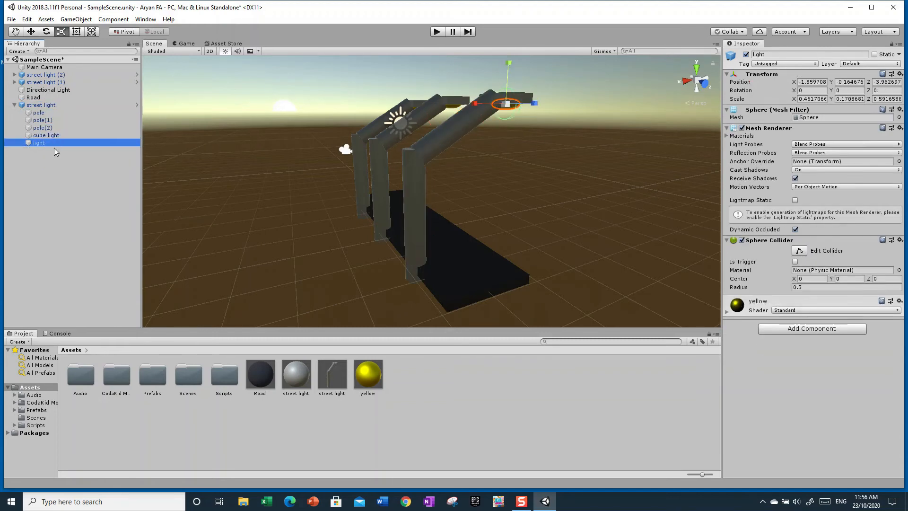
{"action": "left_click", "coordinate": [44, 199]}
{"action": "right_click", "coordinate": [81, 189]}
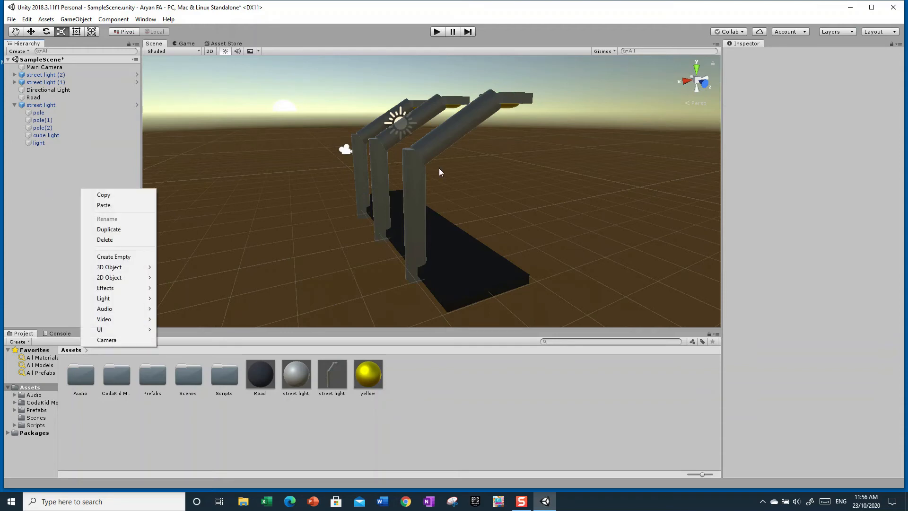
{"action": "left_click", "coordinate": [109, 147]}
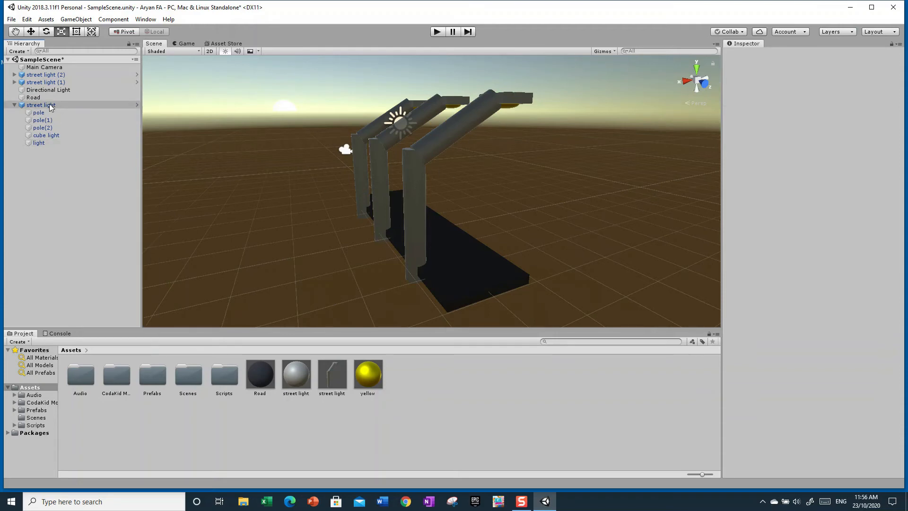
Collapse the original street light's group and check the parts inside street light (2).
{"action": "left_click", "coordinate": [50, 104]}
{"action": "left_click", "coordinate": [15, 105]}
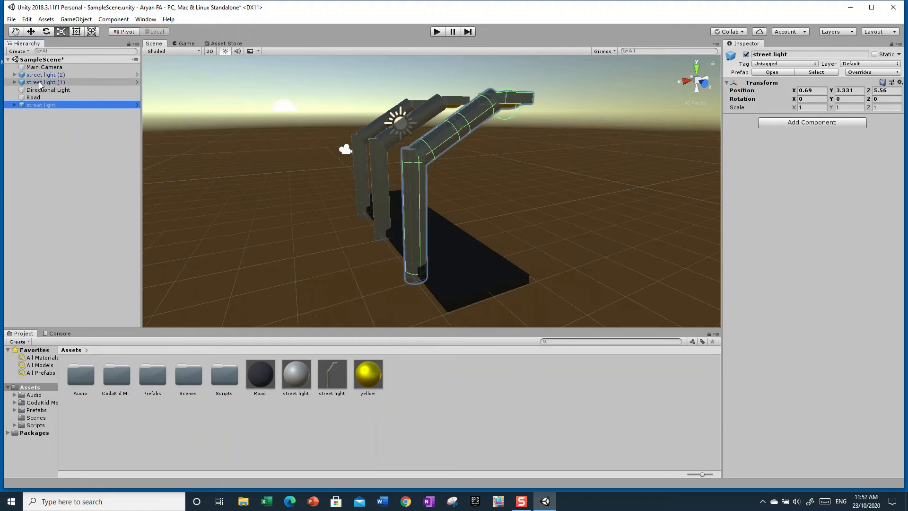
{"action": "left_click", "coordinate": [14, 75]}
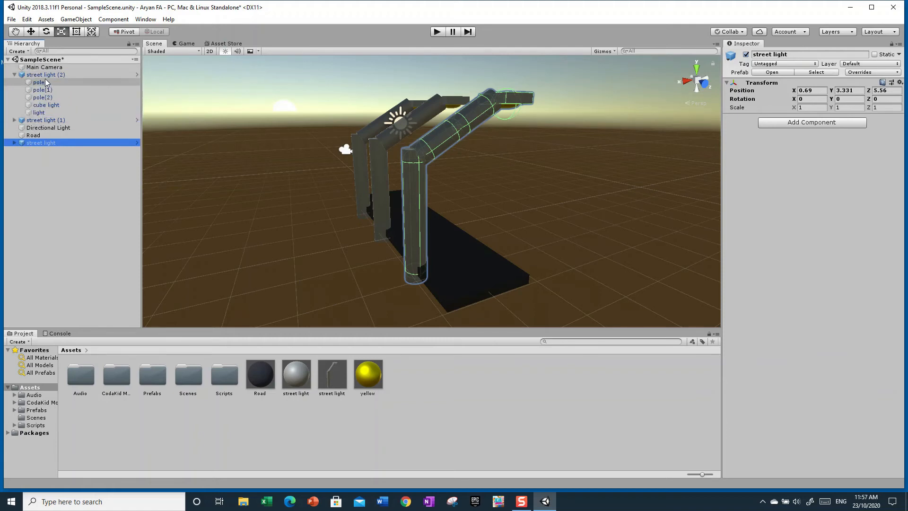
{"action": "left_click", "coordinate": [14, 75]}
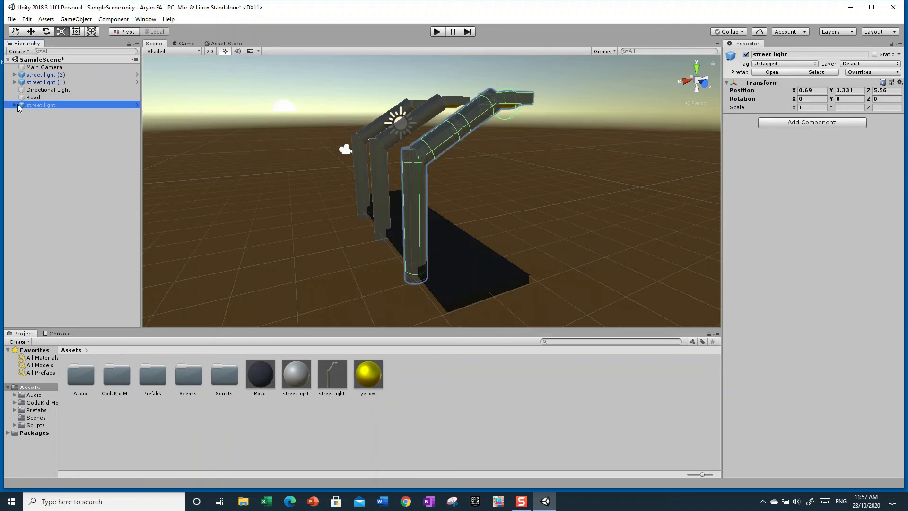
Select street light (2) and view it closer on the road's edge.
{"action": "left_click", "coordinate": [38, 74]}
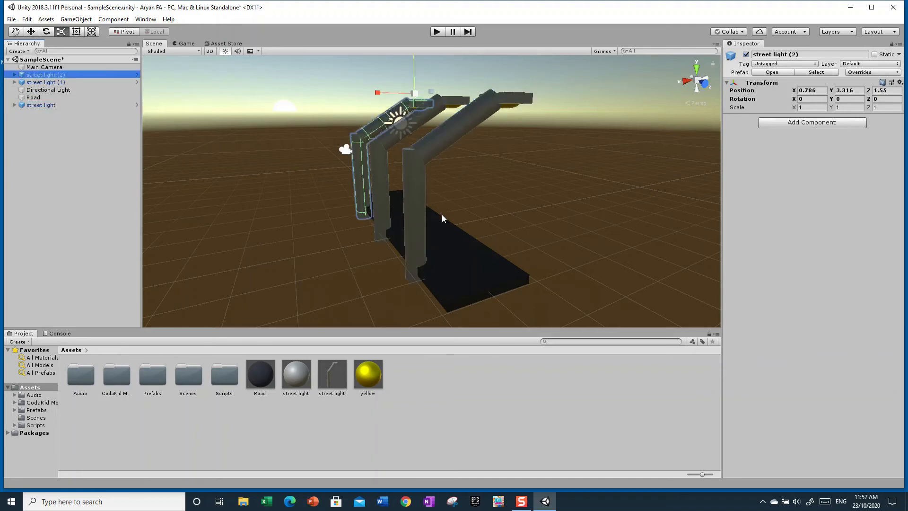
{"action": "right_click_drag", "start_coordinate": [436, 187], "coordinate": [365, 175]}
{"action": "key", "text": "w"}
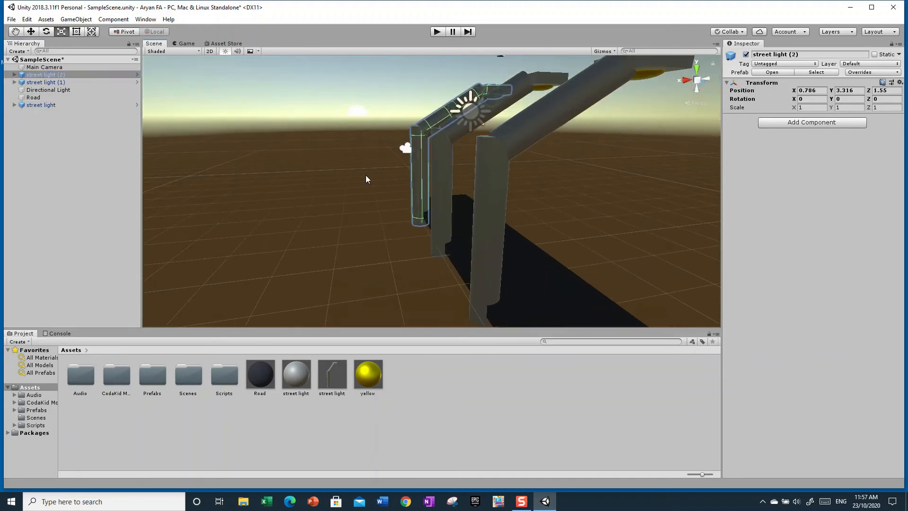
Move the original street light along the X axis to about 0.633 at the road's edge.
{"action": "left_click", "coordinate": [49, 104]}
{"action": "mouse_move", "coordinate": [524, 202]}
{"action": "right_mouse_down"}
{"action": "mouse_move", "coordinate": [549, 198]}
{"action": "mouse_move", "coordinate": [536, 192]}
{"action": "right_mouse_up"}
{"action": "key", "text": "d"}
{"action": "key", "text": "s"}
{"action": "left_click", "coordinate": [31, 32]}
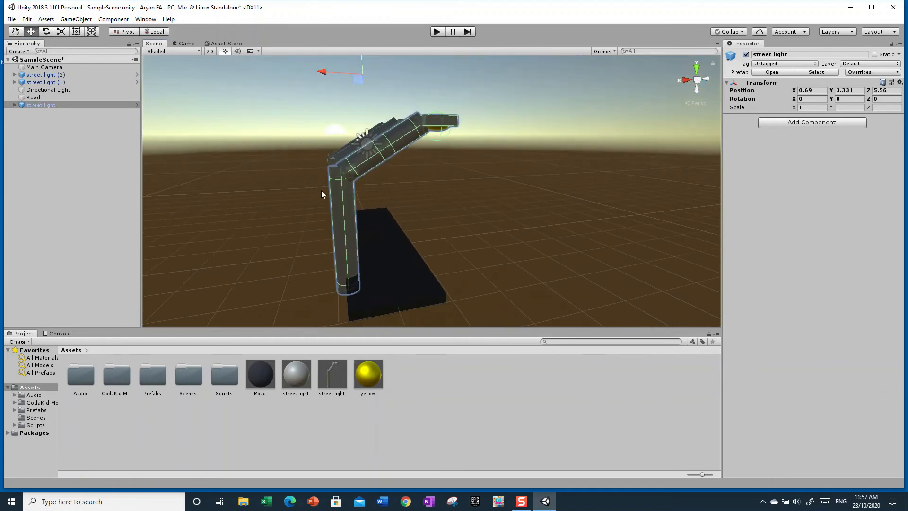
{"action": "middle_click_drag", "start_coordinate": [323, 69], "coordinate": [349, 151]}
{"action": "middle_click_drag", "start_coordinate": [408, 301], "coordinate": [475, 225]}
{"action": "left_click_drag", "start_coordinate": [413, 144], "coordinate": [416, 168]}
{"action": "left_click", "coordinate": [634, 270]}
{"action": "left_click_drag", "start_coordinate": [634, 270], "coordinate": [649, 283], "text": "alt"}
Unpack the original street light from its prefab and expand its group.
{"action": "left_click", "coordinate": [61, 105]}
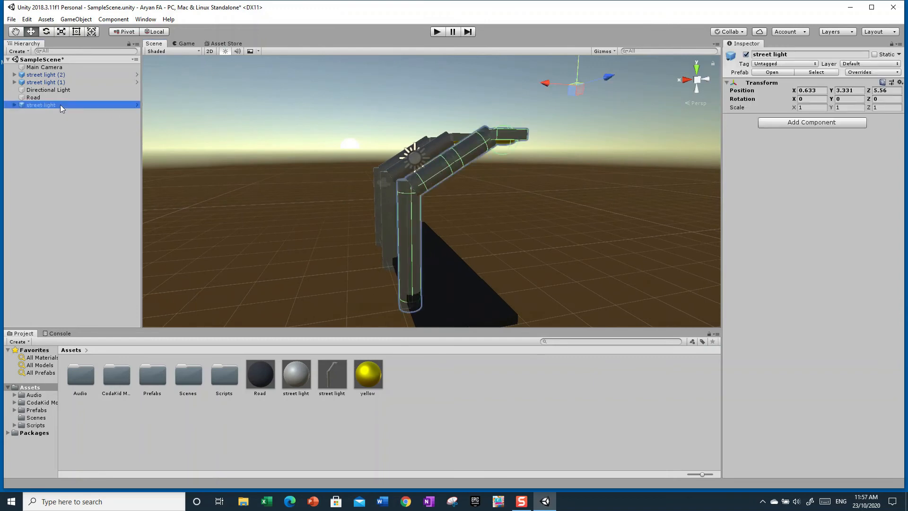
{"action": "right_click", "coordinate": [58, 101]}
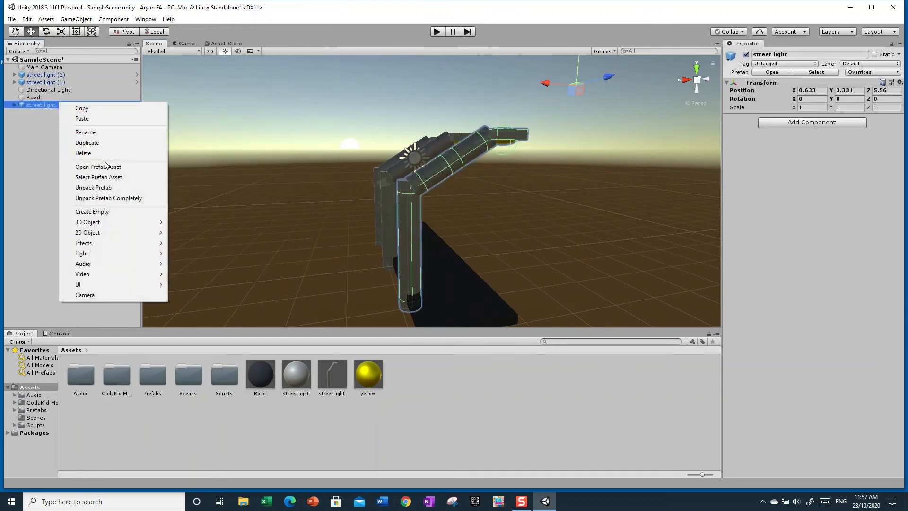
{"action": "left_click", "coordinate": [93, 188]}
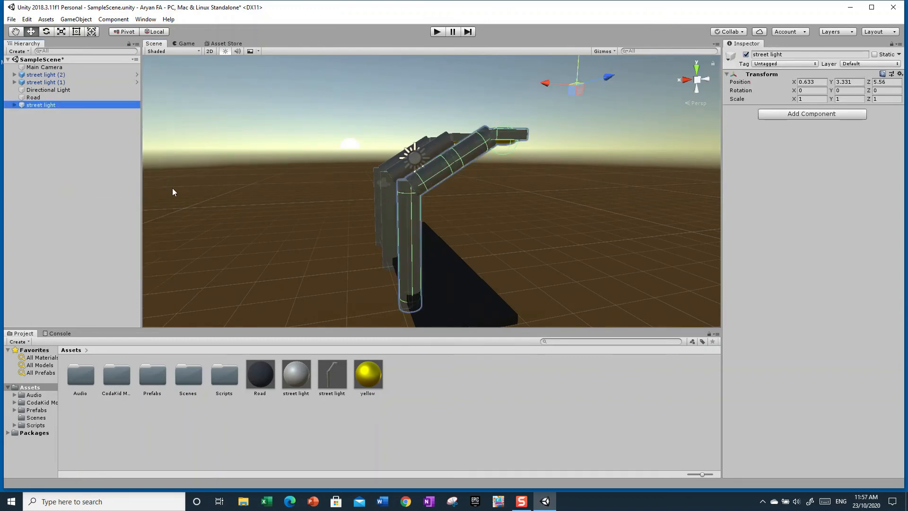
{"action": "left_click", "coordinate": [14, 105]}
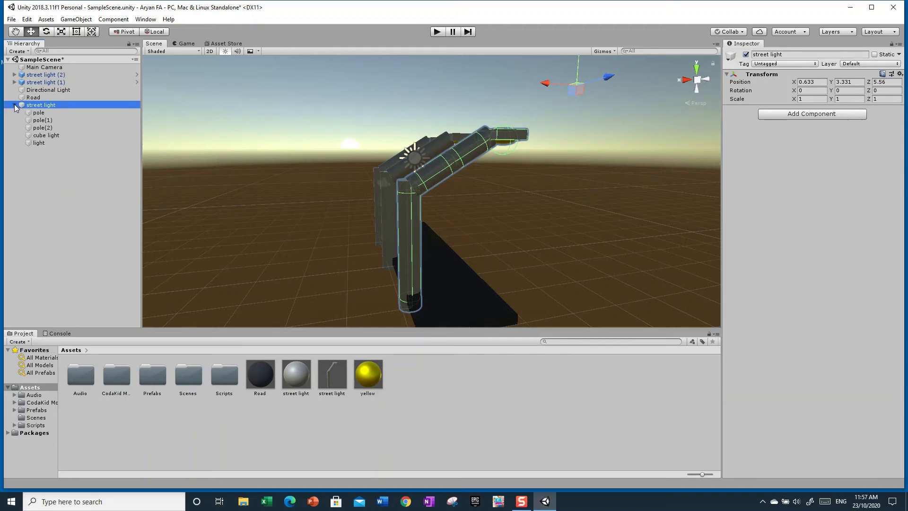
Raise the upright pole inside the unpacked street light to a Y position of about -2.19.
{"action": "left_click", "coordinate": [55, 113]}
{"action": "left_click", "coordinate": [49, 120]}
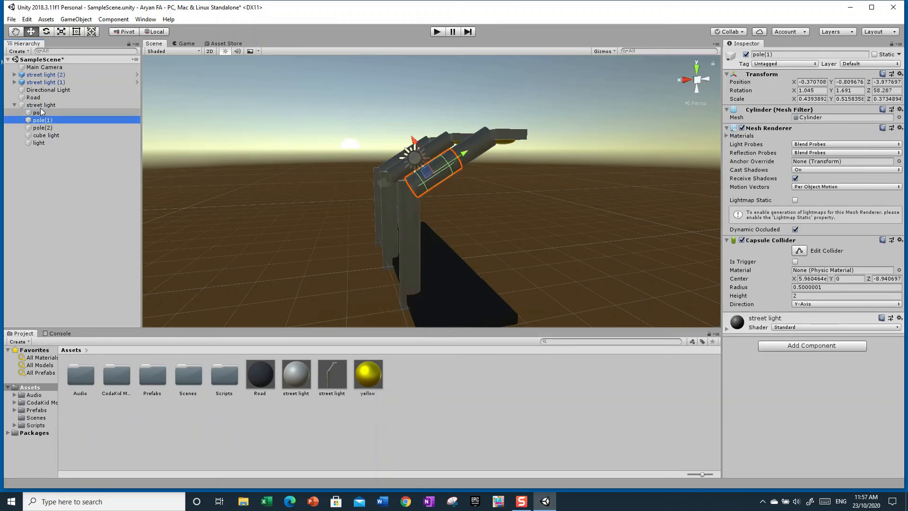
{"action": "left_click", "coordinate": [57, 104]}
{"action": "left_click", "coordinate": [43, 112]}
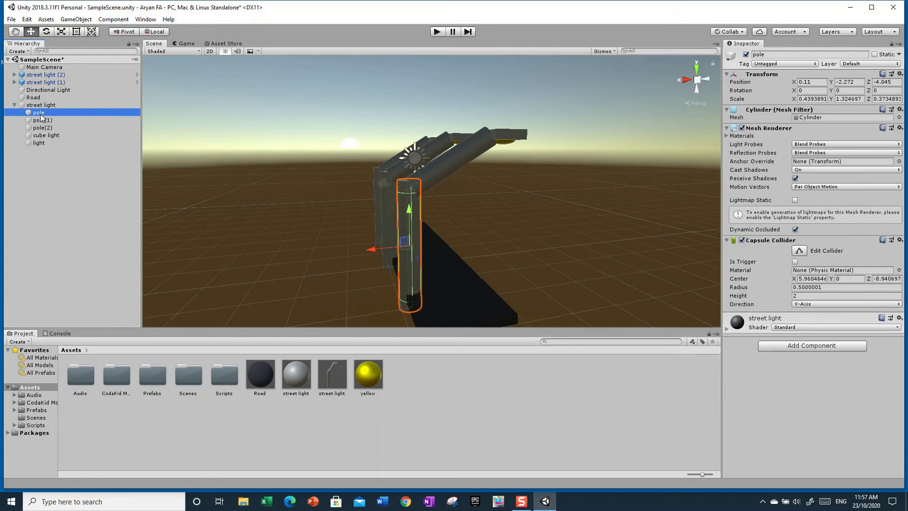
{"action": "left_click", "coordinate": [55, 127]}
{"action": "left_click", "coordinate": [49, 120]}
{"action": "left_click", "coordinate": [50, 114]}
{"action": "left_click_drag", "start_coordinate": [405, 209], "coordinate": [366, 192]}
Stretch the unpacked street light's upright pole to a Y scale of about 1.979 and compare it with the two prefab copies.
{"action": "key", "text": "e"}
{"action": "key", "text": "r"}
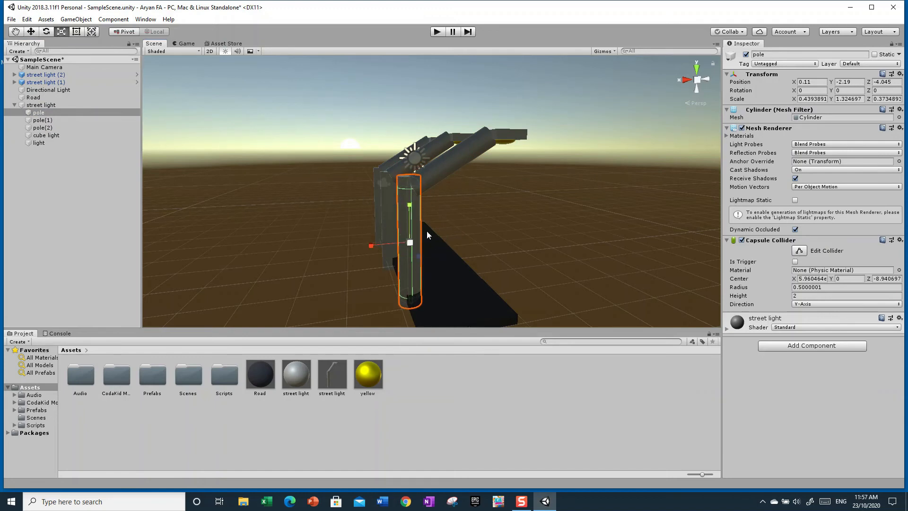
{"action": "left_click_drag", "start_coordinate": [410, 207], "coordinate": [412, 192]}
{"action": "left_click", "coordinate": [522, 190]}
{"action": "left_click_drag", "start_coordinate": [523, 190], "coordinate": [467, 198], "text": "alt"}
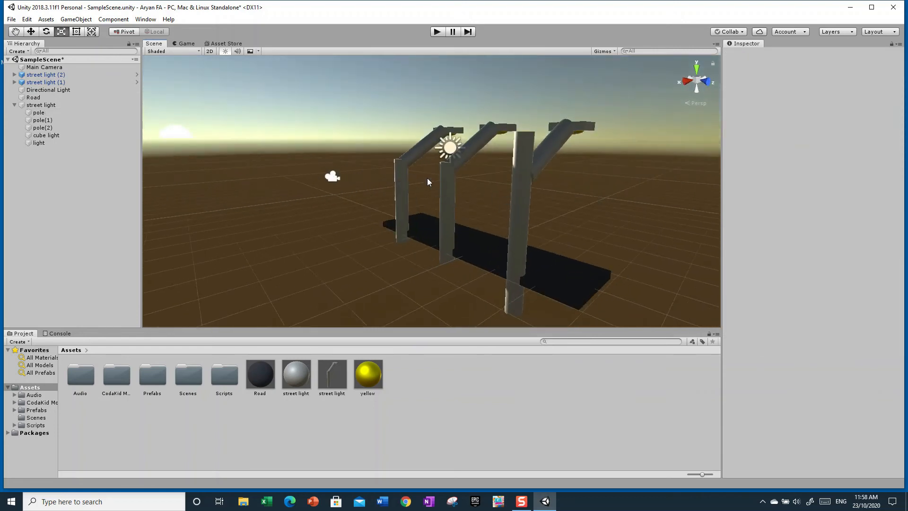
{"action": "left_click_drag", "start_coordinate": [451, 186], "coordinate": [606, 188], "text": "alt"}
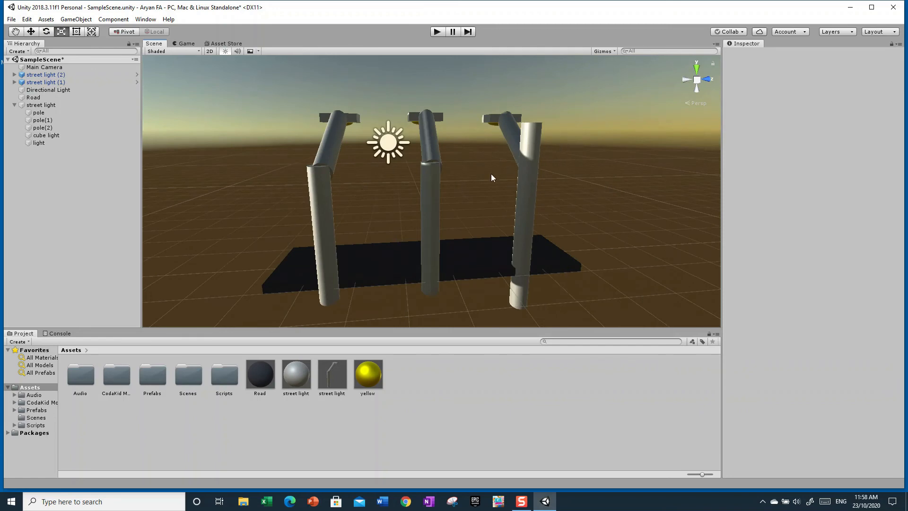
{"action": "left_click_drag", "start_coordinate": [379, 184], "coordinate": [347, 169], "text": "alt"}
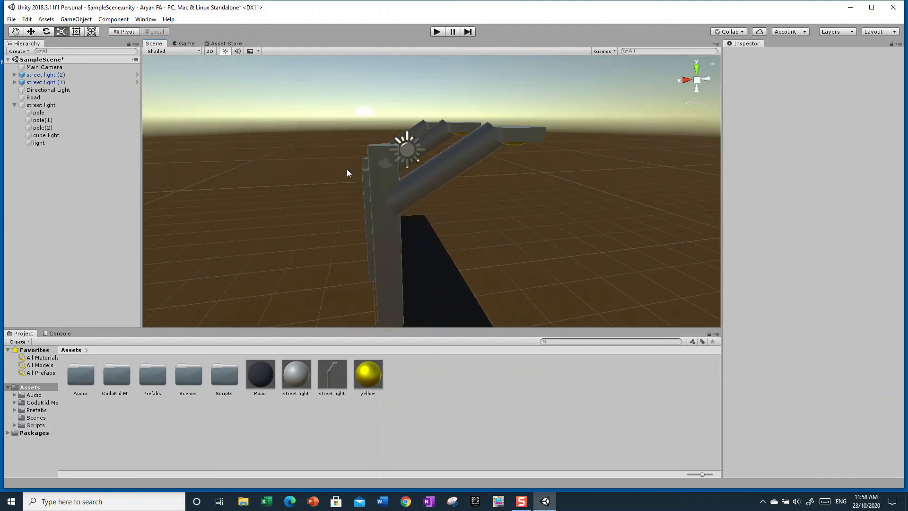
Check how the unpacked street light's pole is selected in the scene compared with selecting the whole group.
{"action": "left_click", "coordinate": [385, 165]}
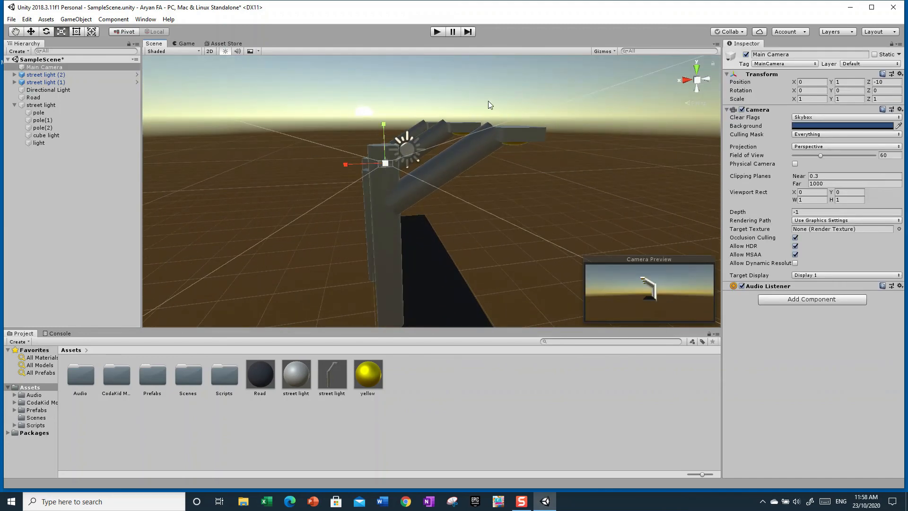
{"action": "left_click", "coordinate": [521, 99]}
{"action": "key", "text": "ctrl+z"}
{"action": "key", "text": "ctrl+y"}
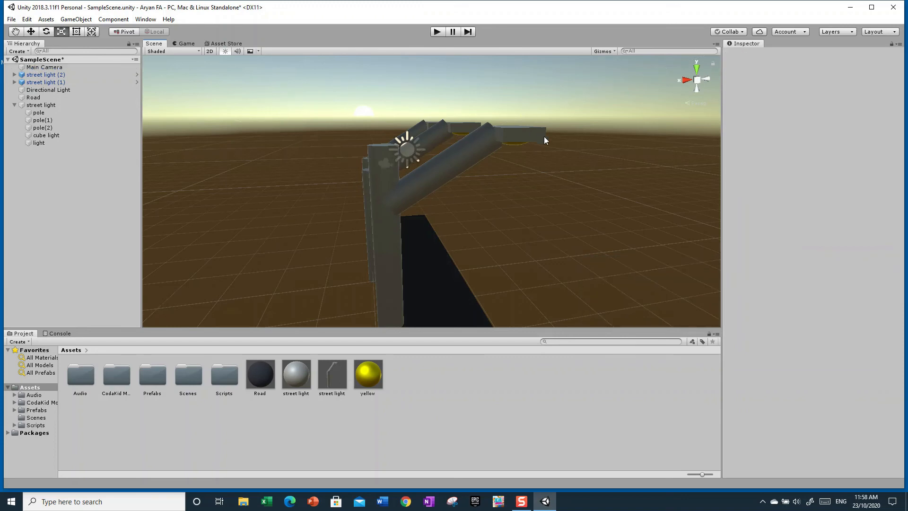
{"action": "left_click", "coordinate": [389, 160]}
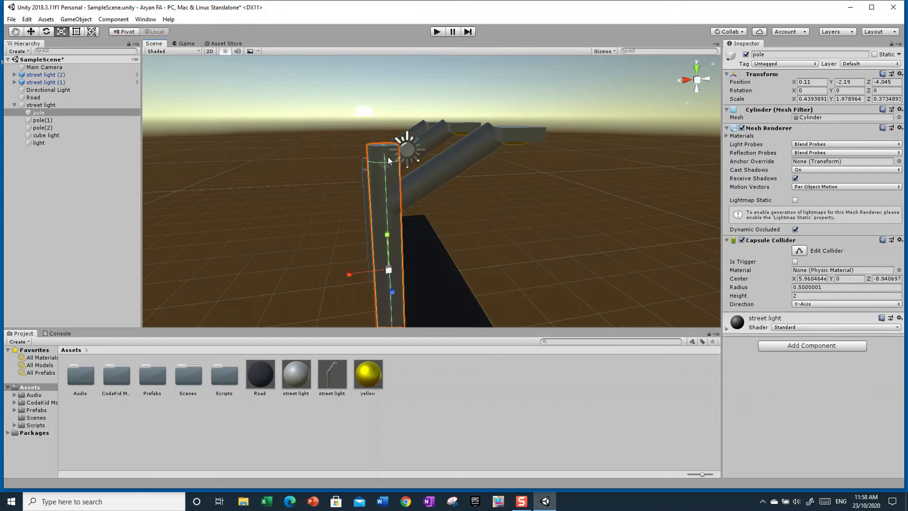
{"action": "left_click", "coordinate": [519, 226]}
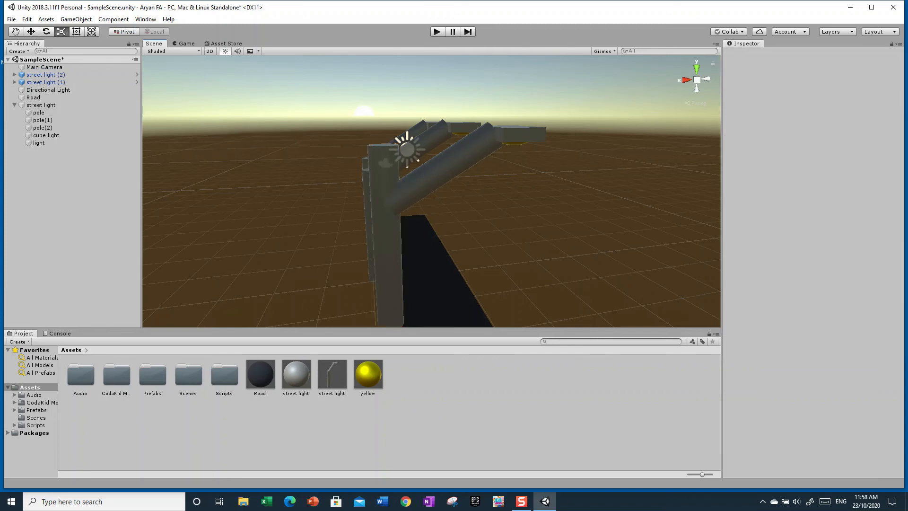
{"action": "left_click", "coordinate": [75, 106]}
{"action": "left_click", "coordinate": [55, 113]}
{"action": "left_click", "coordinate": [55, 106]}
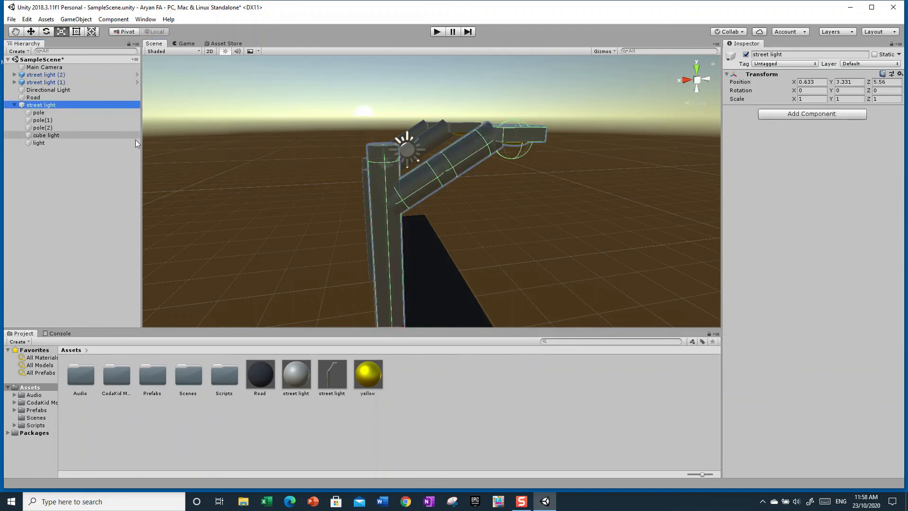
{"action": "left_click", "coordinate": [456, 169]}
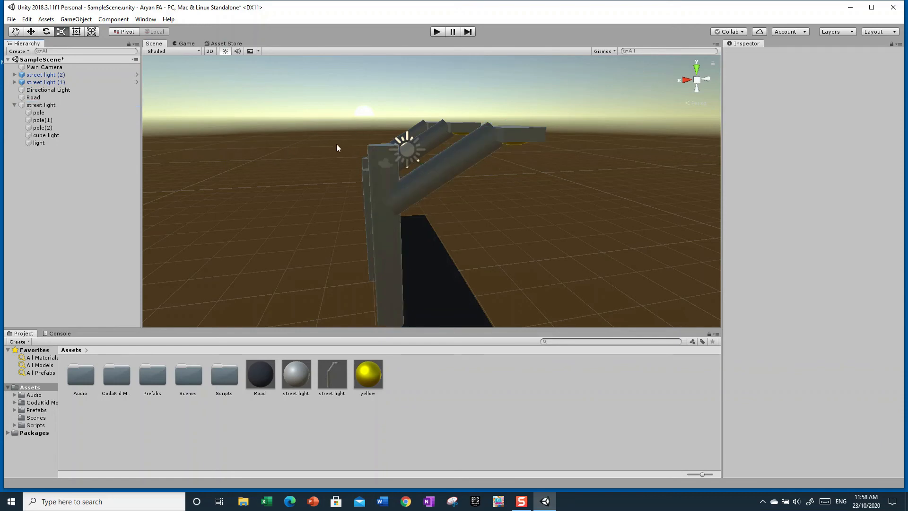
{"action": "left_click", "coordinate": [389, 172]}
{"action": "left_click", "coordinate": [57, 105]}
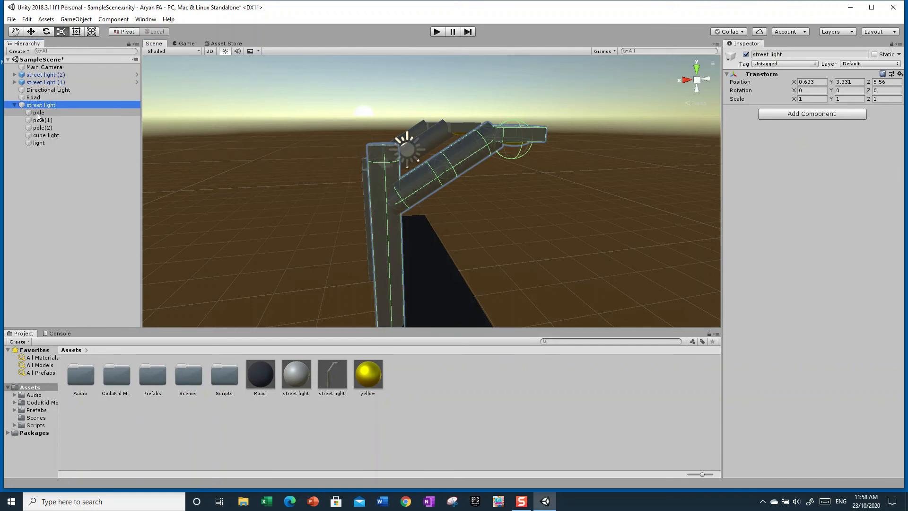
Parent pole and pole(2) to the street light group again.
{"action": "left_click_drag", "start_coordinate": [38, 116], "coordinate": [39, 106]}
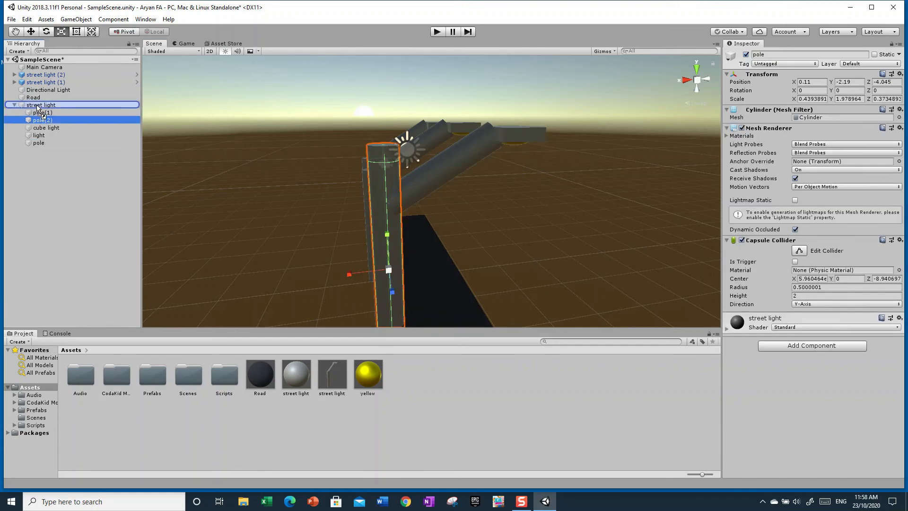
{"action": "left_click_drag", "start_coordinate": [38, 107], "coordinate": [38, 108]}
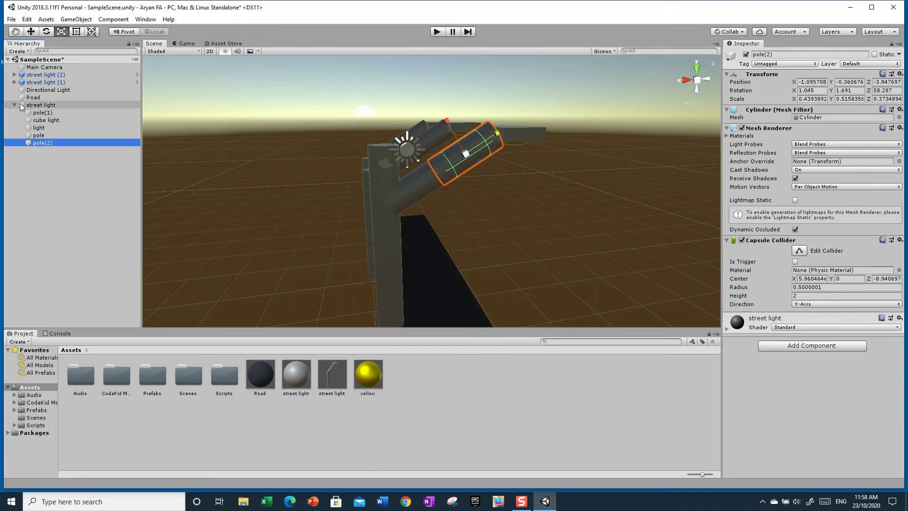
{"action": "left_click", "coordinate": [21, 106]}
Try to parent pole(1), cube light, light, pole and pole(2) together to the street light group.
{"action": "left_click", "coordinate": [42, 112]}
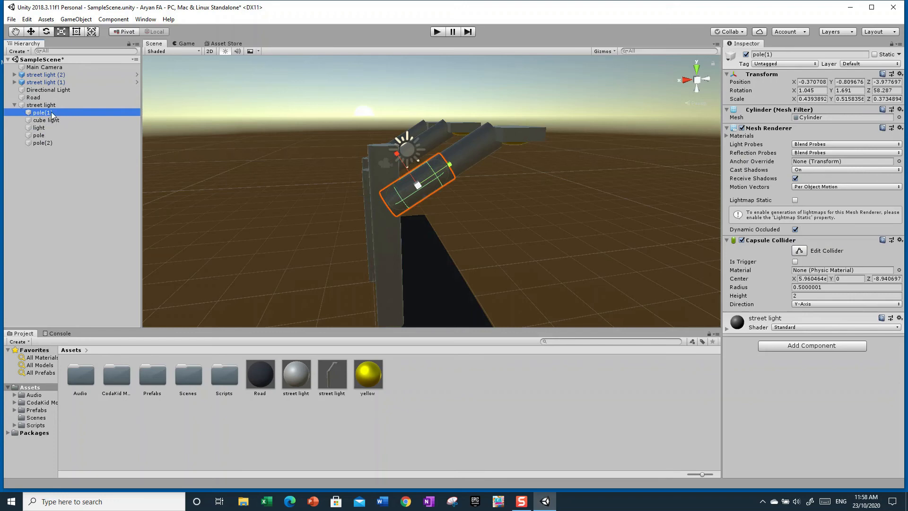
{"action": "left_click", "coordinate": [50, 120], "text": "ctrl"}
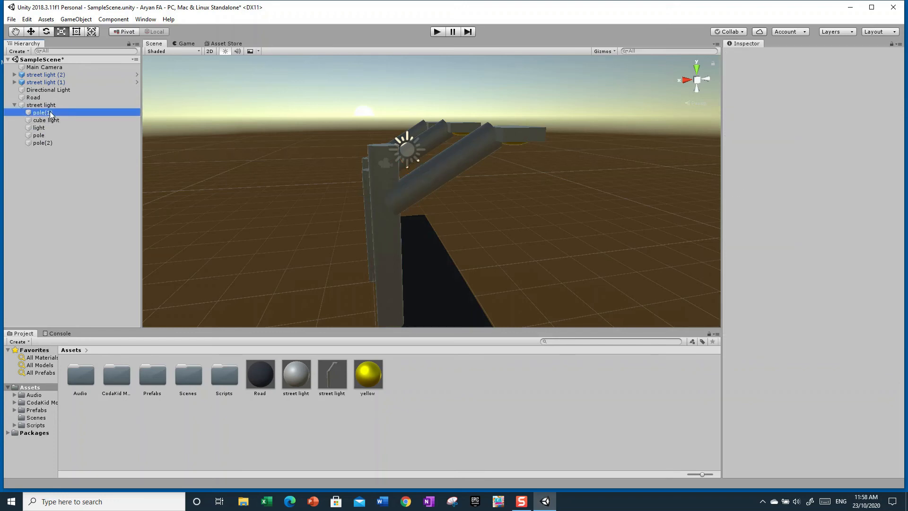
{"action": "left_click", "coordinate": [47, 127], "text": "ctrl"}
{"action": "left_click", "coordinate": [44, 134], "text": "ctrl"}
{"action": "left_click", "coordinate": [46, 142], "text": "ctrl"}
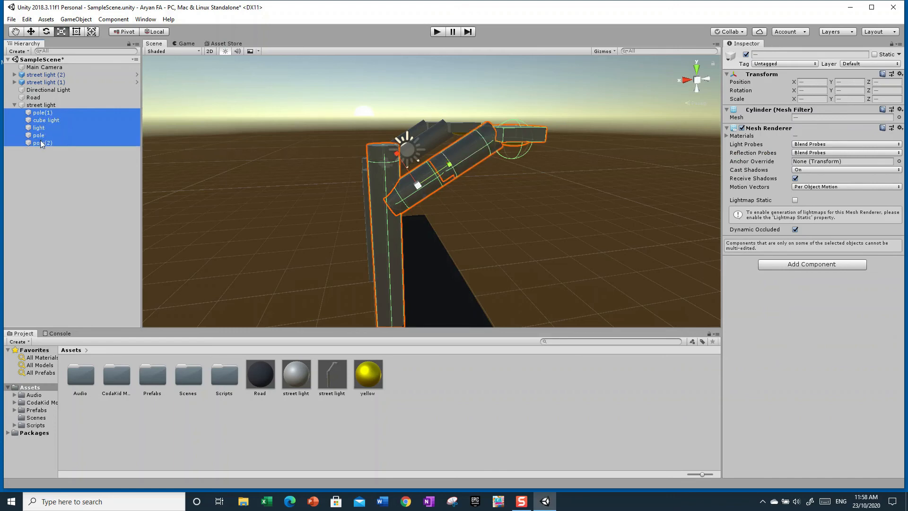
{"action": "key", "text": "F2"}
{"action": "key", "text": "Escape"}
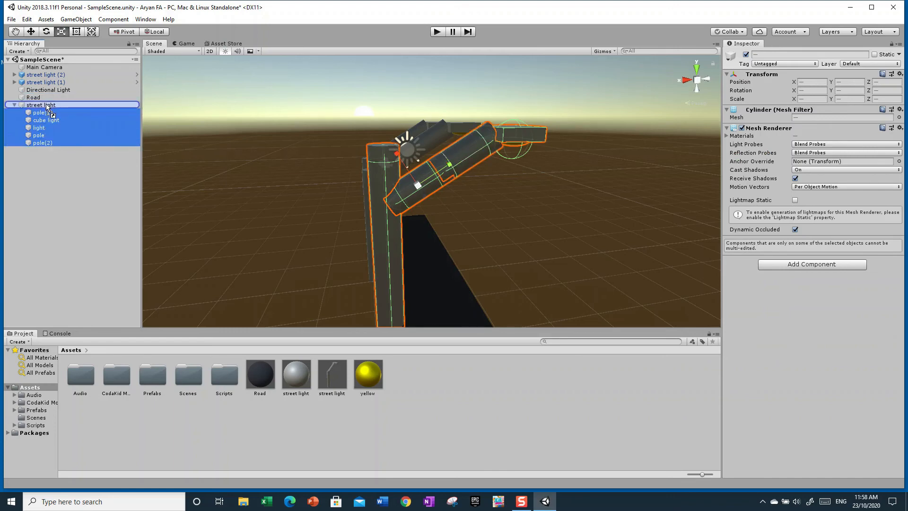
{"action": "left_click", "coordinate": [64, 220]}
{"action": "left_click", "coordinate": [22, 105]}
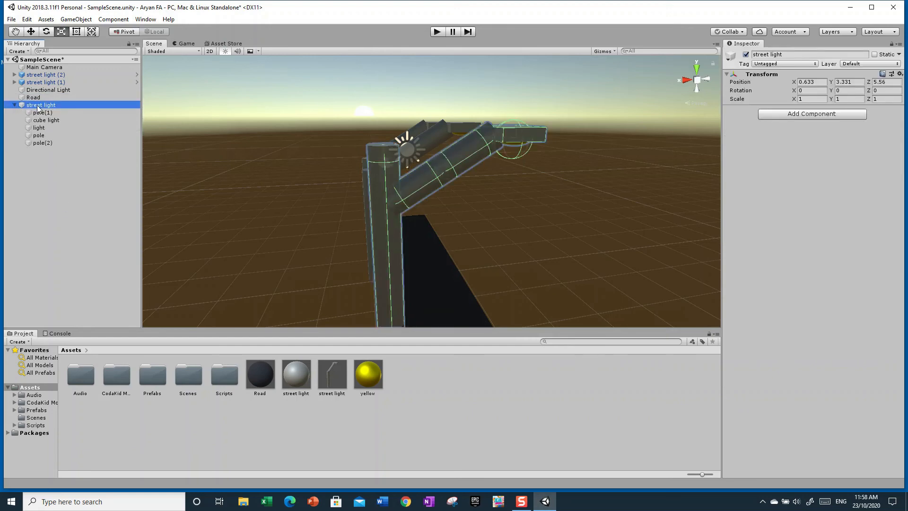
Shorten the unpacked street light's upright pole to a Y scale of about 1.304.
{"action": "left_click", "coordinate": [376, 186]}
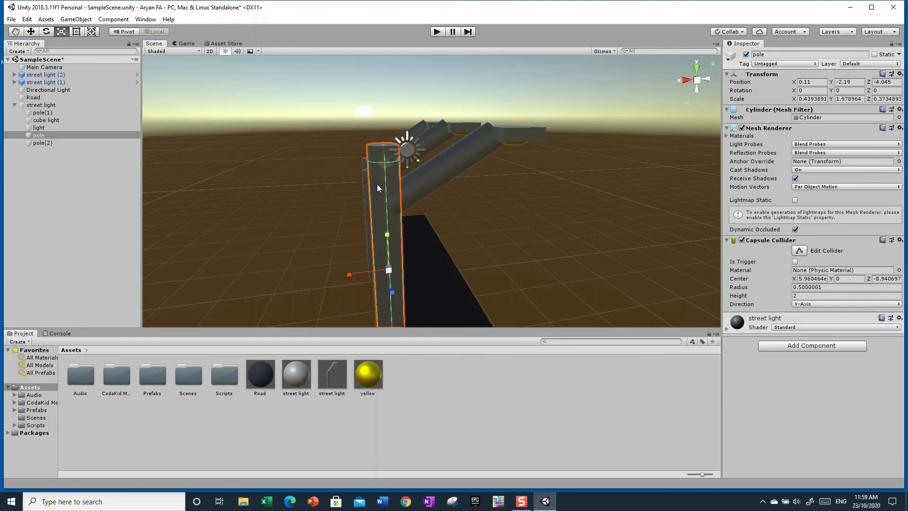
{"action": "left_click_drag", "start_coordinate": [386, 228], "coordinate": [388, 246]}
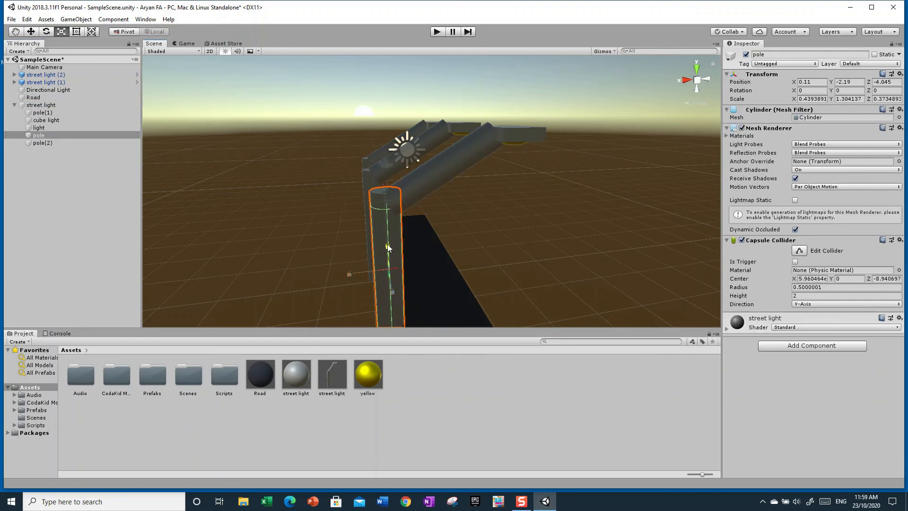
{"action": "left_click", "coordinate": [509, 234]}
{"action": "right_click_drag", "start_coordinate": [557, 217], "coordinate": [576, 231]}
View the street light asset in prefab editing mode and return to the scene.
{"action": "left_click", "coordinate": [327, 376]}
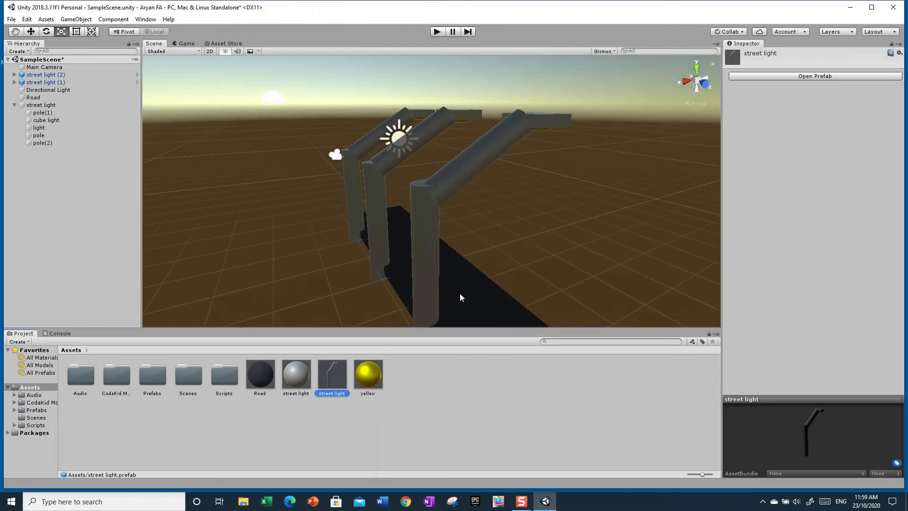
{"action": "left_click", "coordinate": [831, 76]}
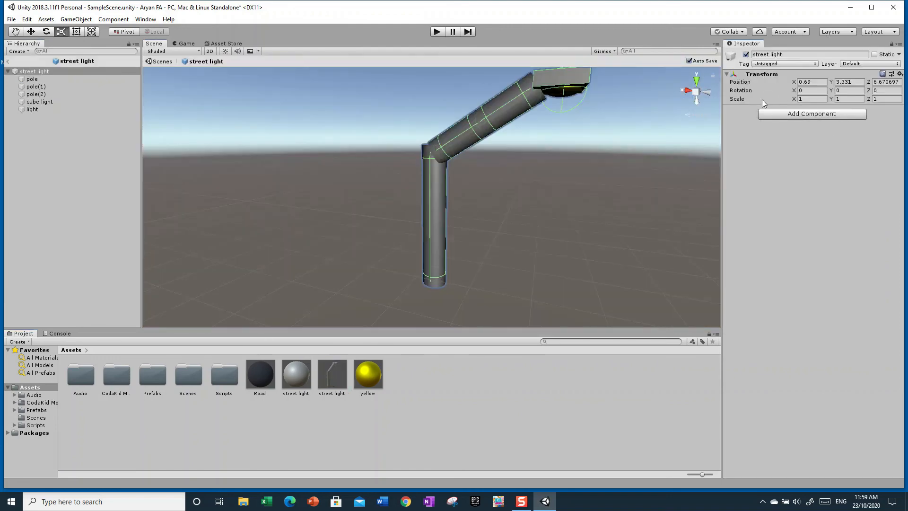
{"action": "left_click", "coordinate": [8, 61]}
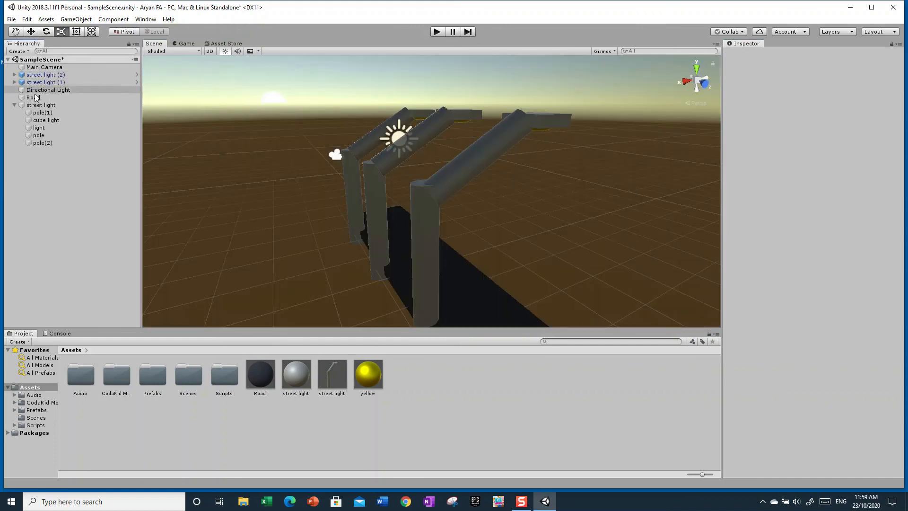
Collapse the unpacked street light's group and check its upright pole in the scene.
{"action": "left_click", "coordinate": [14, 98]}
{"action": "left_click", "coordinate": [15, 105]}
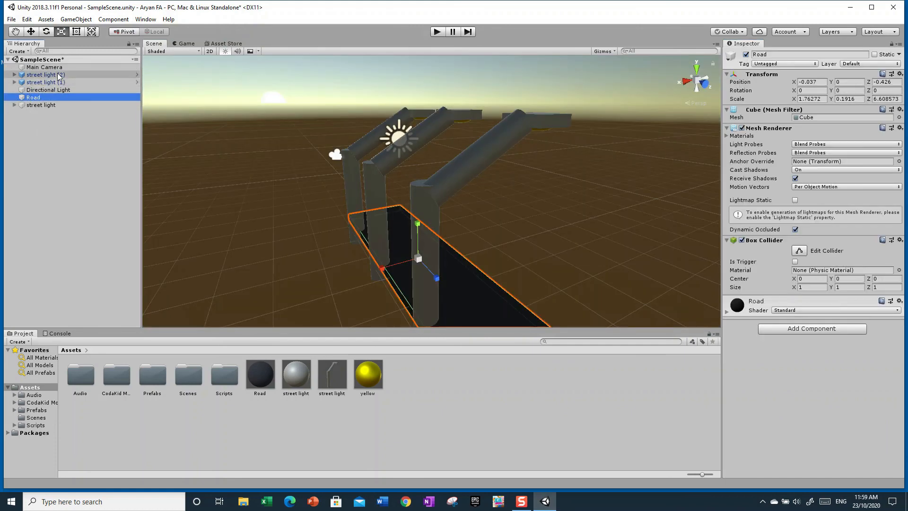
{"action": "left_click", "coordinate": [434, 220]}
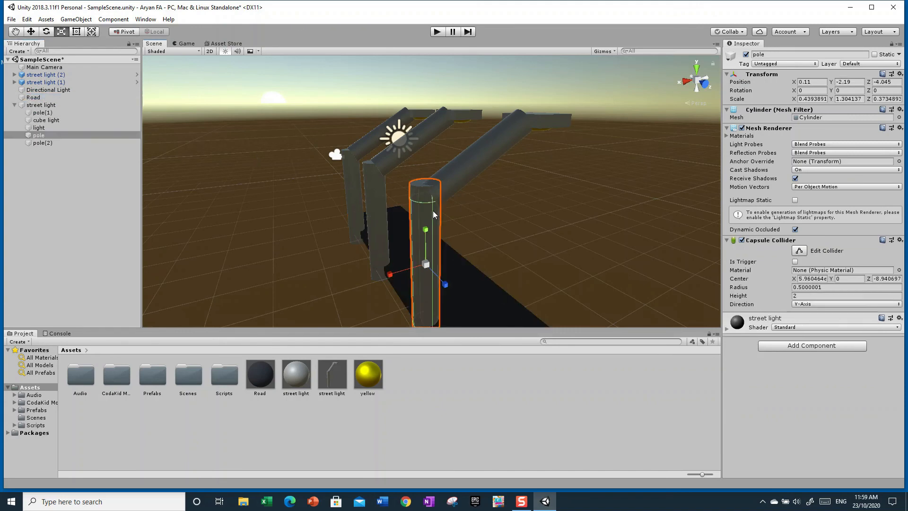
Reposition the whole unpacked street light at the road's edge to about X 0.77, Y 3.3, Z 5.48.
{"action": "left_click", "coordinate": [35, 106]}
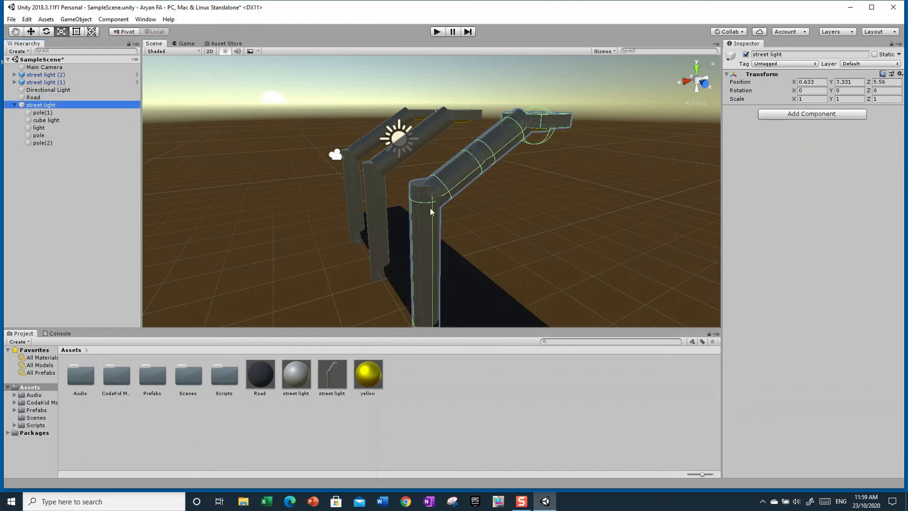
{"action": "right_click_drag", "start_coordinate": [538, 147], "coordinate": [314, 163]}
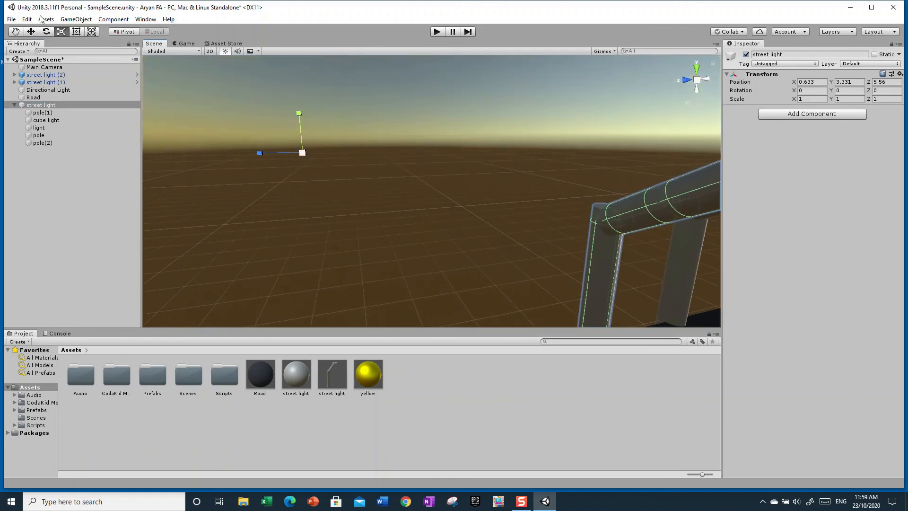
{"action": "right_click_drag", "start_coordinate": [303, 133], "coordinate": [284, 170]}
{"action": "mouse_move", "coordinate": [396, 142]}
{"action": "left_mouse_down"}
{"action": "mouse_move", "coordinate": [370, 146]}
{"action": "mouse_move", "coordinate": [502, 154]}
{"action": "mouse_move", "coordinate": [411, 150]}
{"action": "left_mouse_up"}
{"action": "right_click_drag", "start_coordinate": [499, 175], "coordinate": [683, 207]}
{"action": "key", "text": "a"}
{"action": "scroll", "coordinate": [565, 172], "scroll_direction": "down", "scroll_amount": 2}
{"action": "mouse_move", "coordinate": [498, 137]}
{"action": "left_mouse_down"}
{"action": "mouse_move", "coordinate": [512, 106]}
{"action": "mouse_move", "coordinate": [509, 148]}
{"action": "left_mouse_up"}
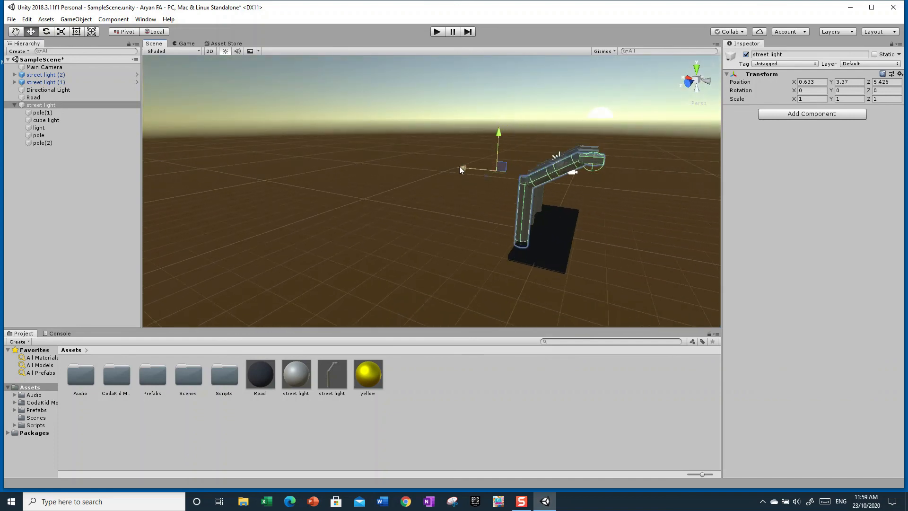
{"action": "mouse_move", "coordinate": [459, 166]}
{"action": "left_mouse_down"}
{"action": "mouse_move", "coordinate": [410, 148]}
{"action": "mouse_move", "coordinate": [455, 163]}
{"action": "left_mouse_up"}
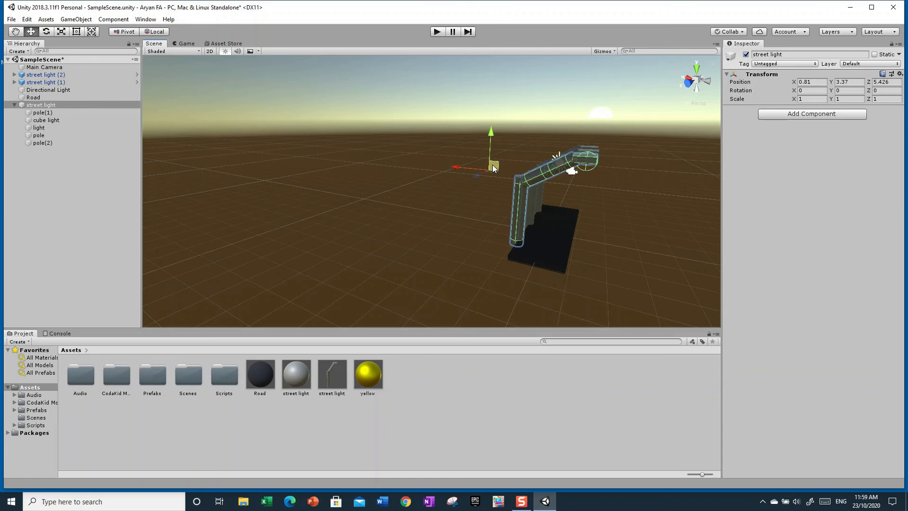
{"action": "mouse_move", "coordinate": [491, 129]}
{"action": "left_mouse_down"}
{"action": "mouse_move", "coordinate": [494, 117]}
{"action": "mouse_move", "coordinate": [499, 134]}
{"action": "mouse_move", "coordinate": [491, 118]}
{"action": "mouse_move", "coordinate": [486, 135]}
{"action": "left_mouse_up"}
{"action": "left_click_drag", "start_coordinate": [480, 183], "coordinate": [460, 184]}
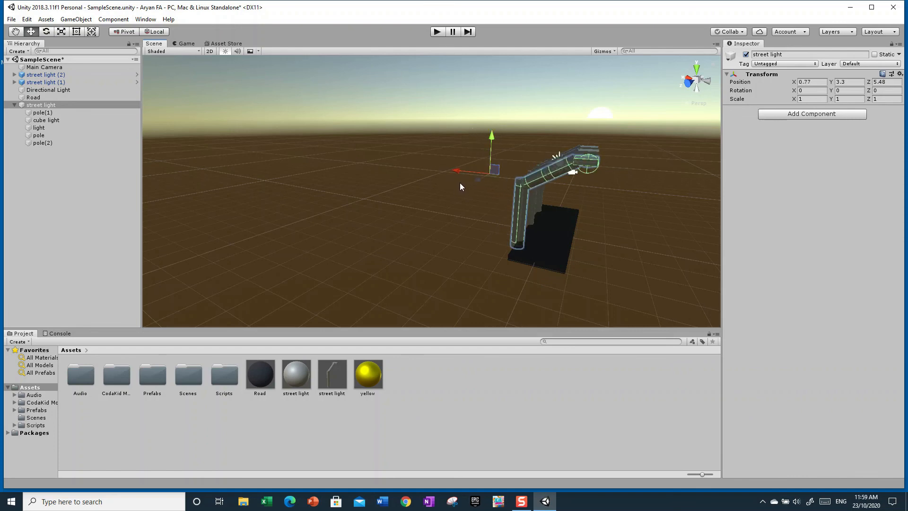
Examine the row of three street lights from the road side and from above.
{"action": "left_click", "coordinate": [475, 231]}
{"action": "left_click_drag", "start_coordinate": [475, 231], "coordinate": [327, 215], "text": "alt"}
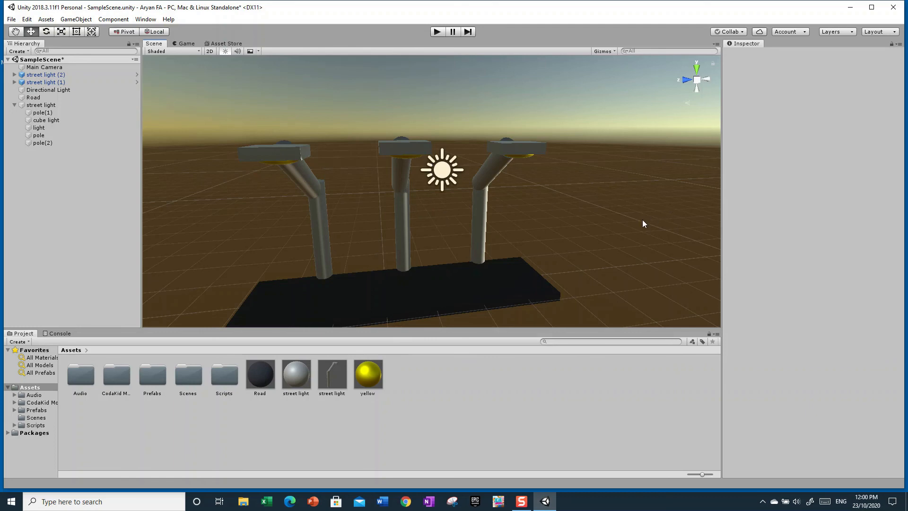
{"action": "right_click_drag", "start_coordinate": [642, 219], "coordinate": [799, 263]}
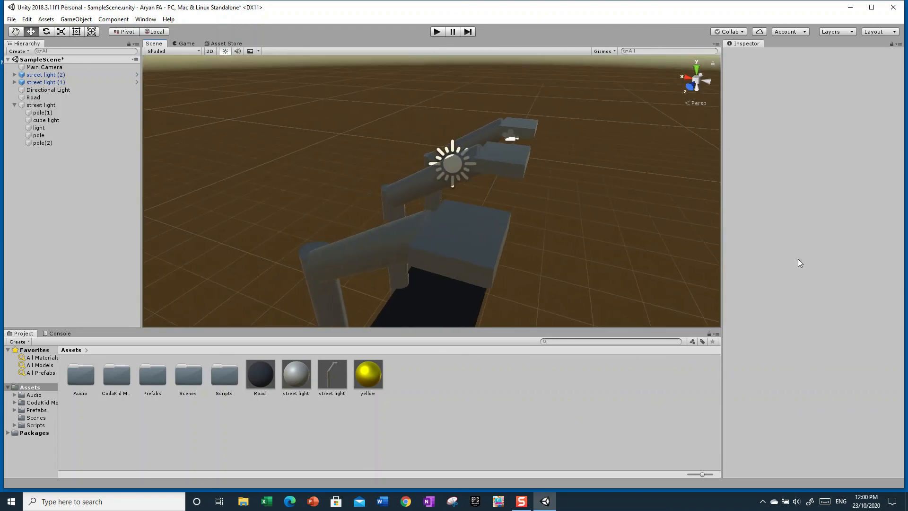